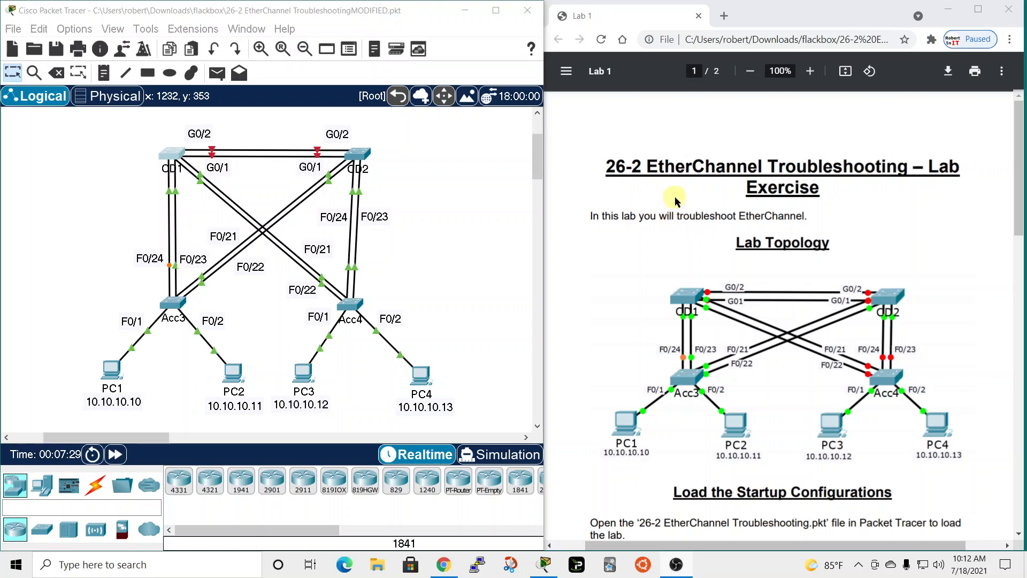
Read the EtherChannel Troubleshooting task in the lab document, including the first requirement for the Acc3–CD1 link.
scroll(636, 240, down, 10)
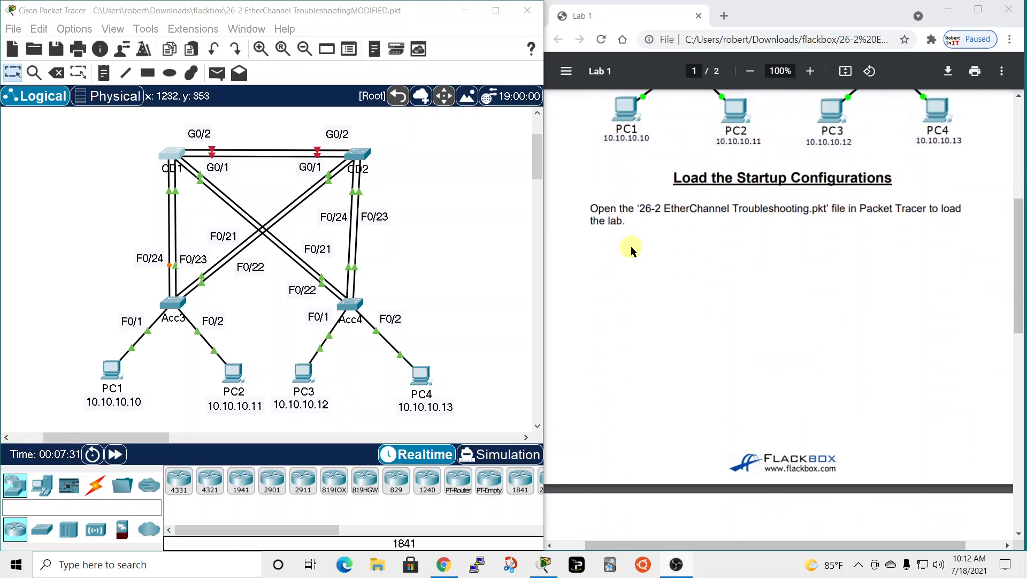
scroll(631, 246, down, 3)
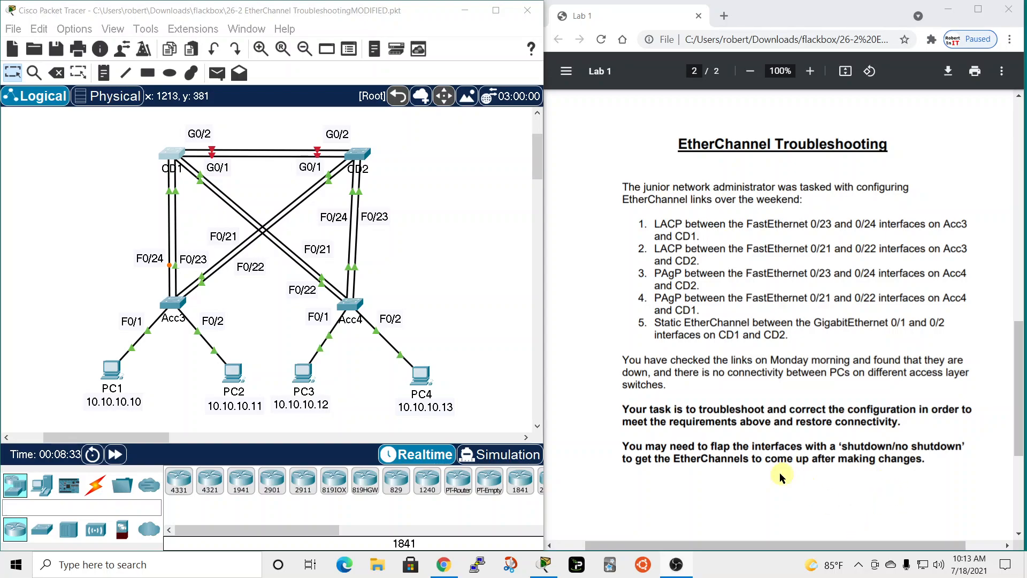
drag(638, 224, 647, 224)
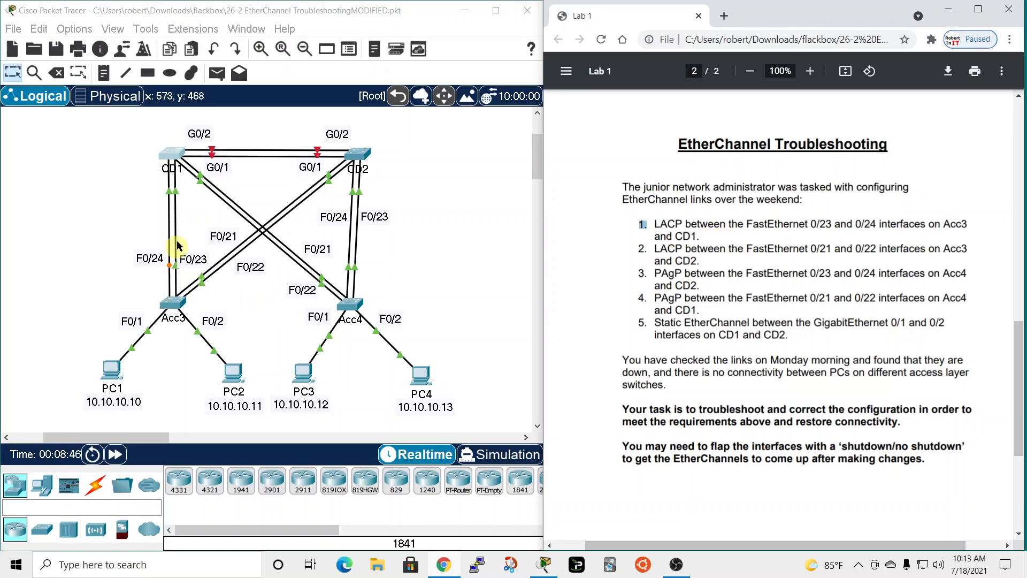
Open the CD1 switch's command line and quit the paged output to get back to its prompt.
click(167, 156)
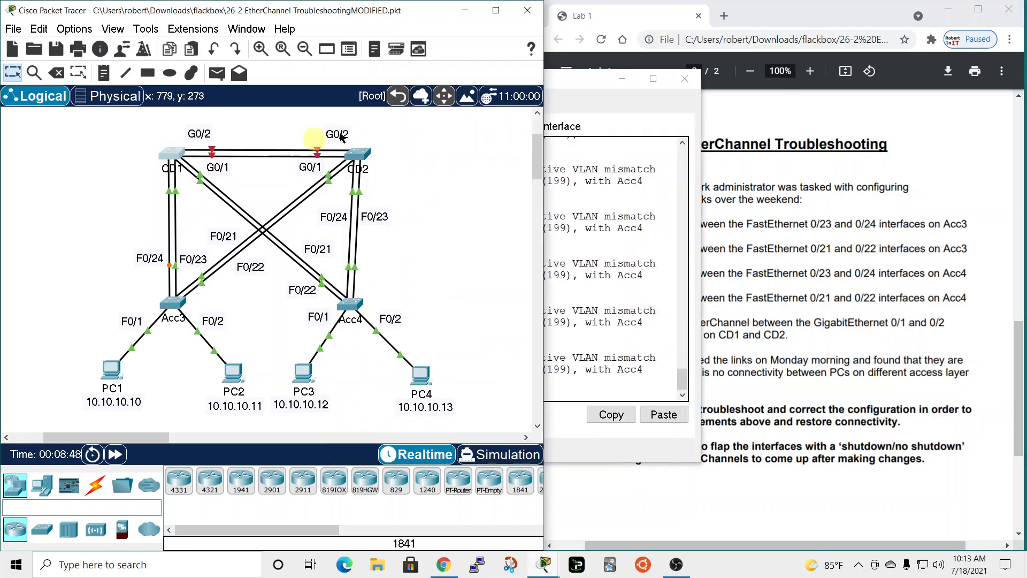
drag(559, 83, 533, 17)
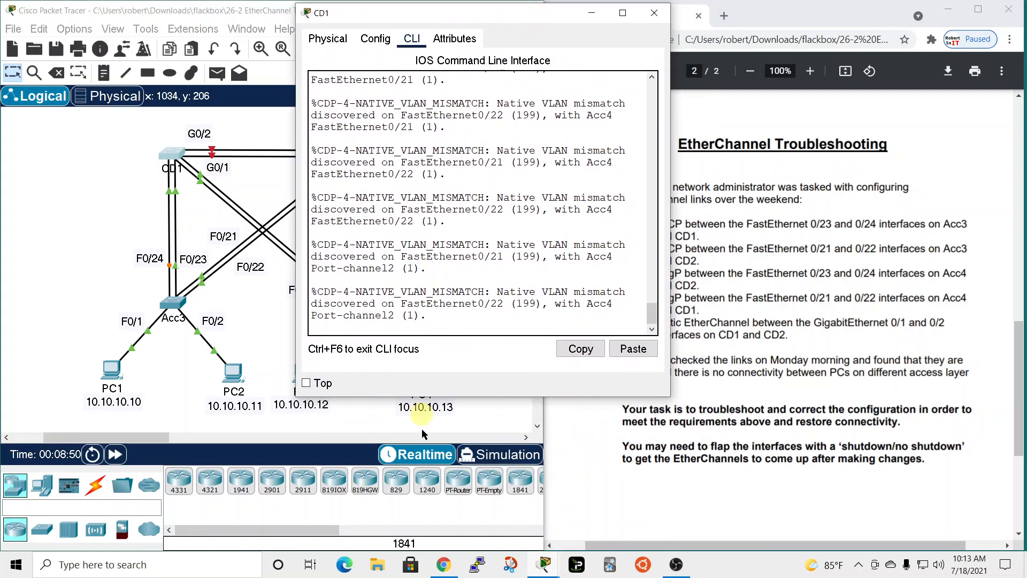
key(Return)
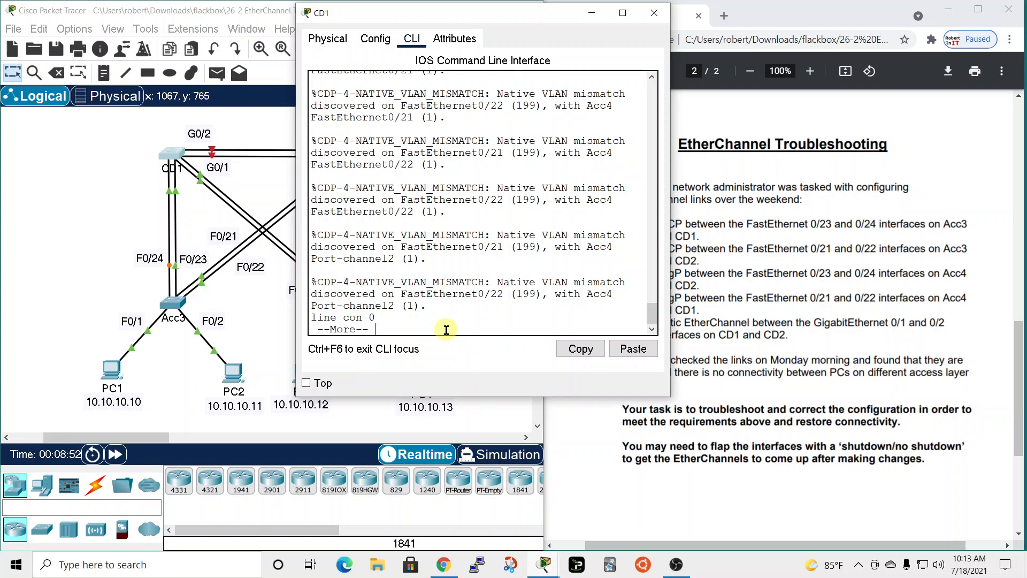
key(Return)
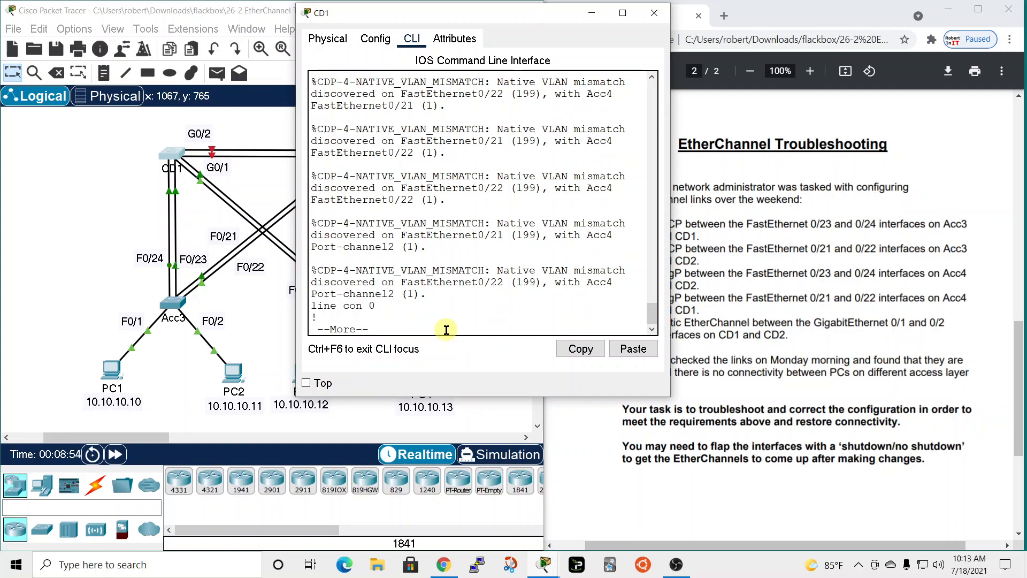
key(q)
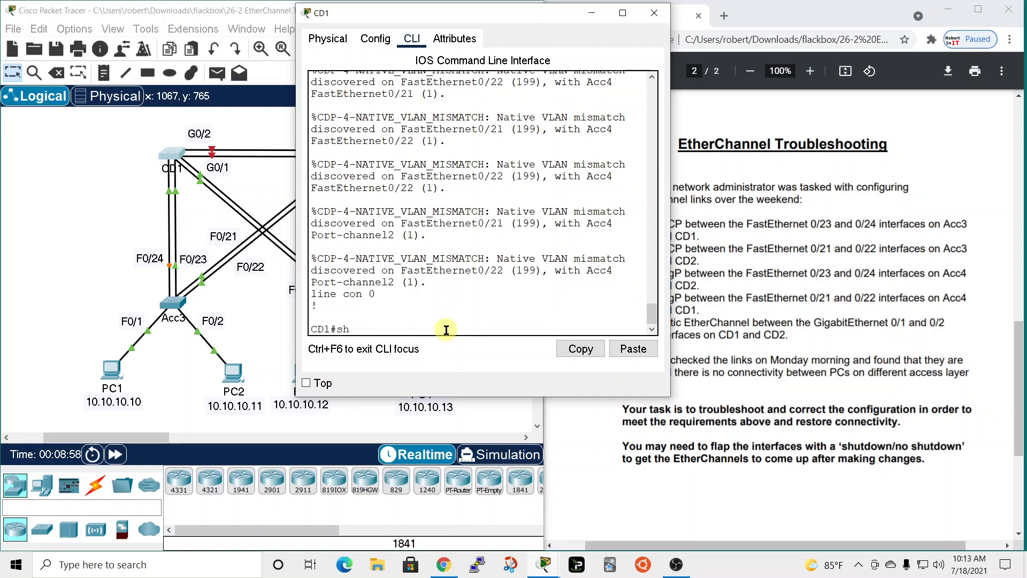
Show the EtherChannel group details and the EtherChannel summary on CD1.
text(sh ethers)
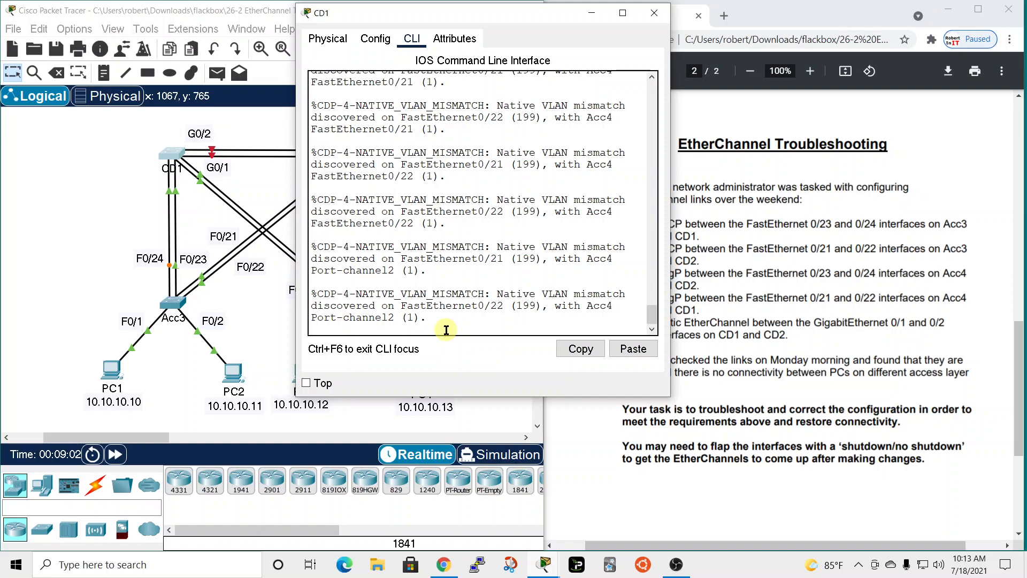
key(Return)
key(q)
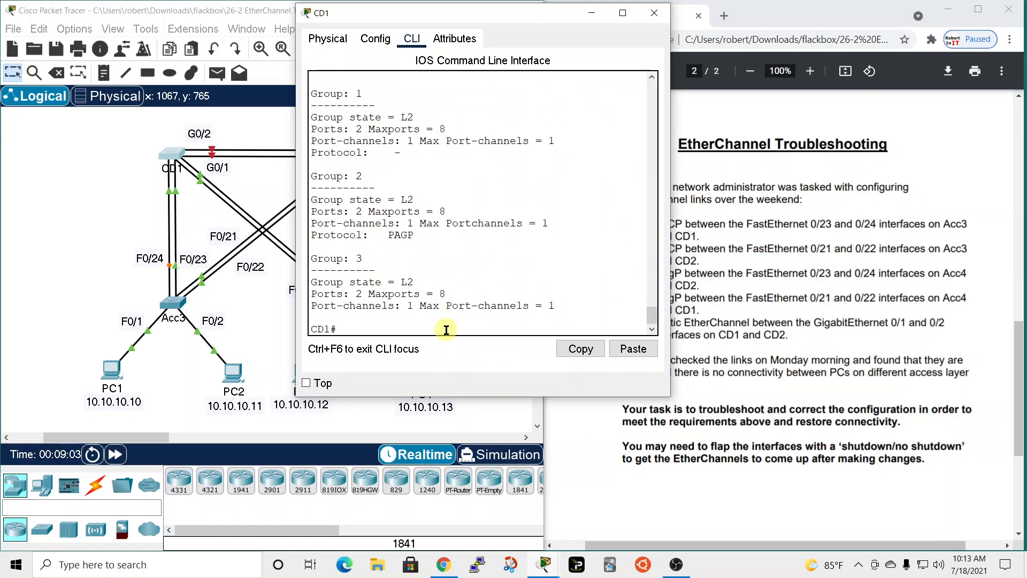
text(sh ether)
key(Tab)
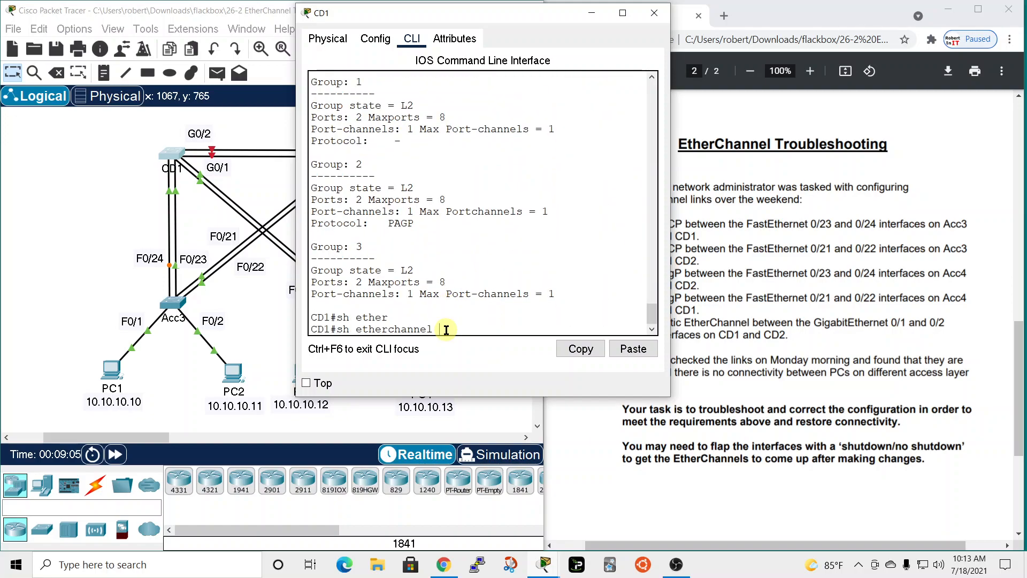
text(summ)
key(Return)
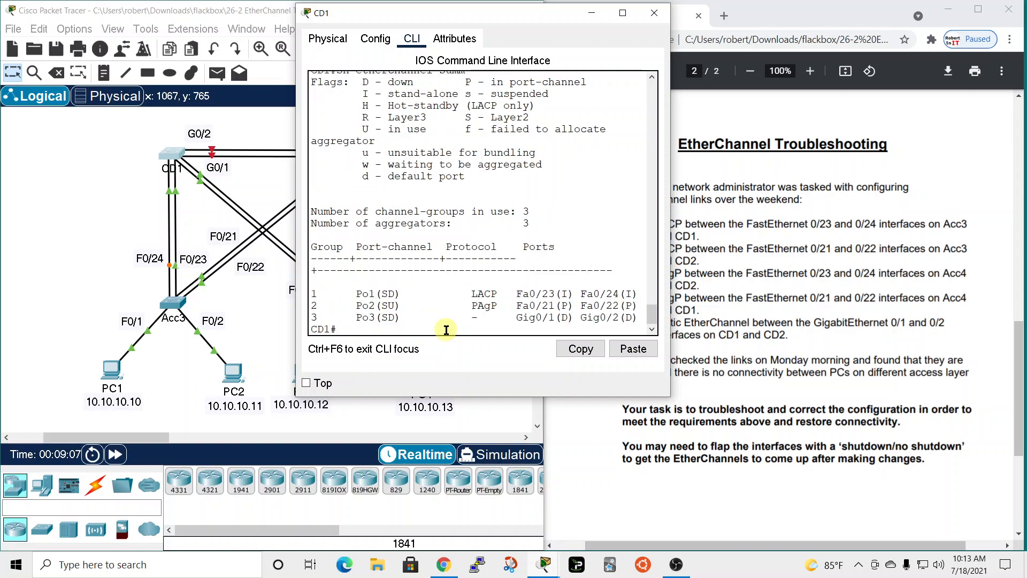
Move and widen the CD1 window, and examine group 1's protocol, ports and status flags in the summary.
drag(497, 16, 651, 11)
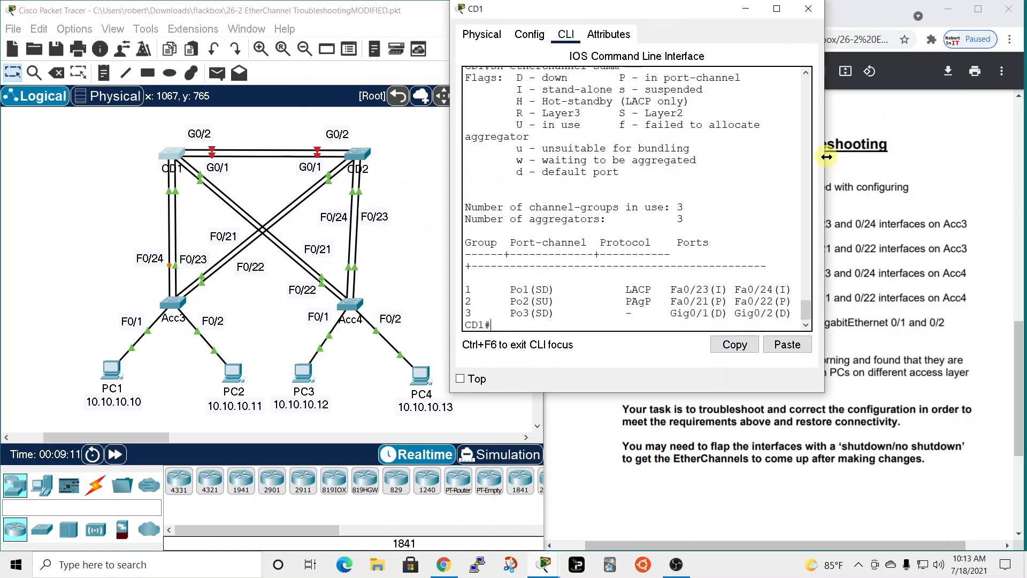
drag(826, 157, 900, 157)
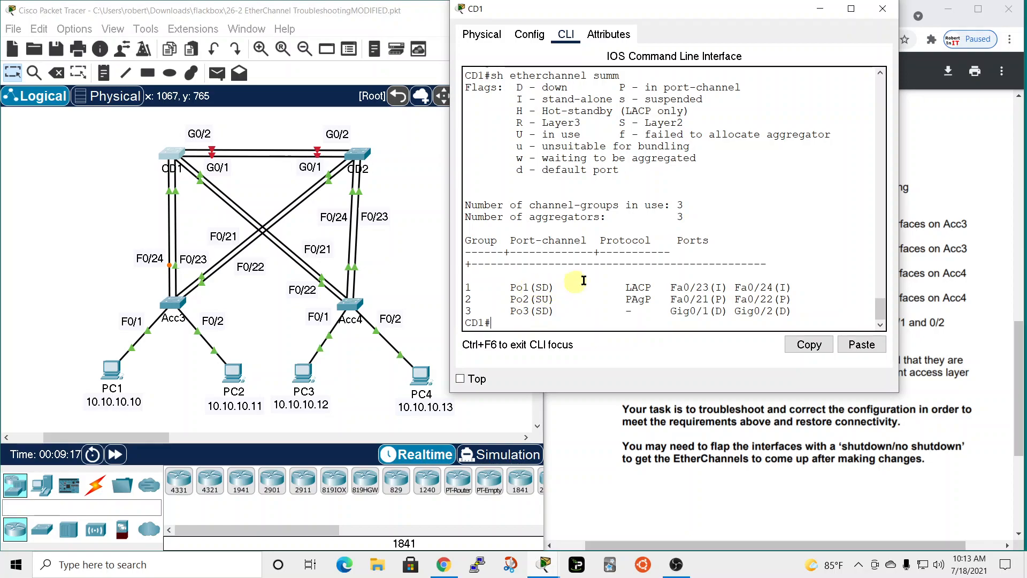
drag(625, 288, 652, 284)
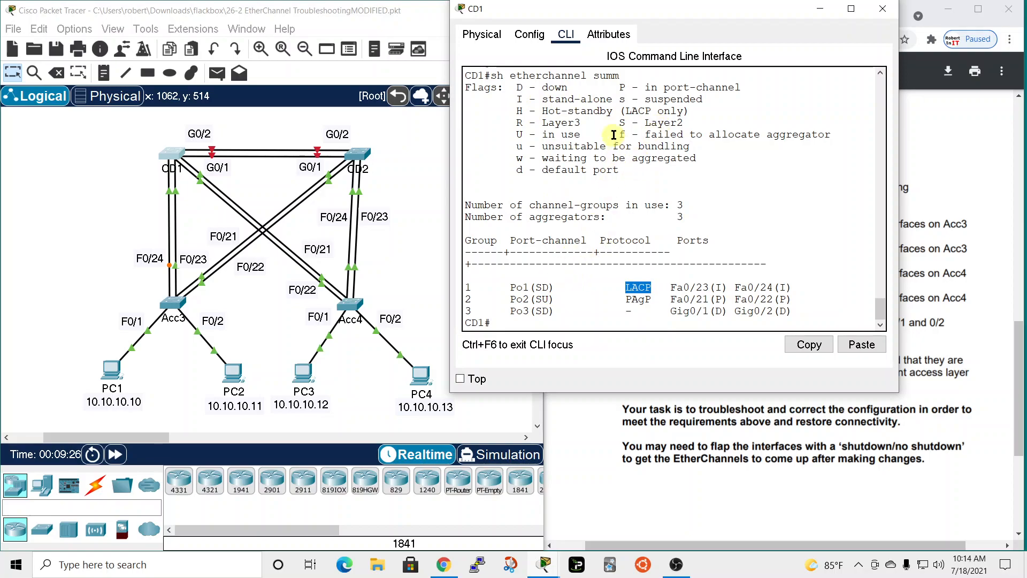
double_click(542, 85)
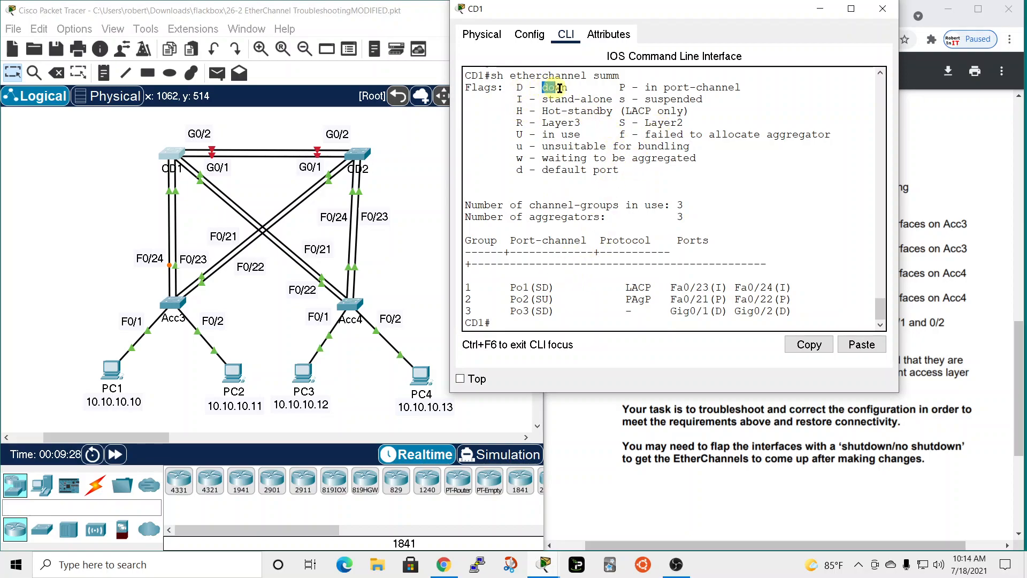
click(500, 290)
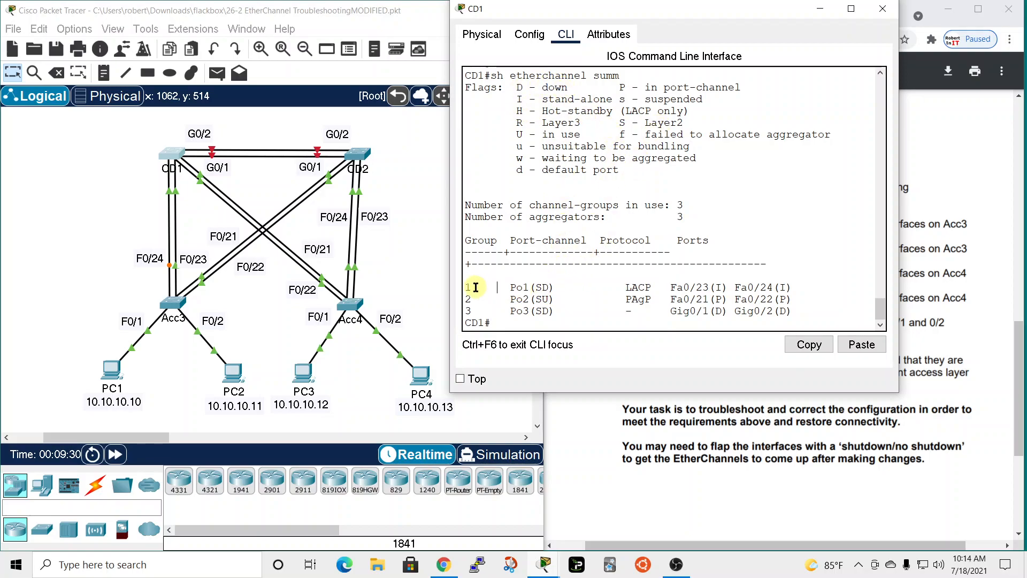
drag(467, 289, 802, 285)
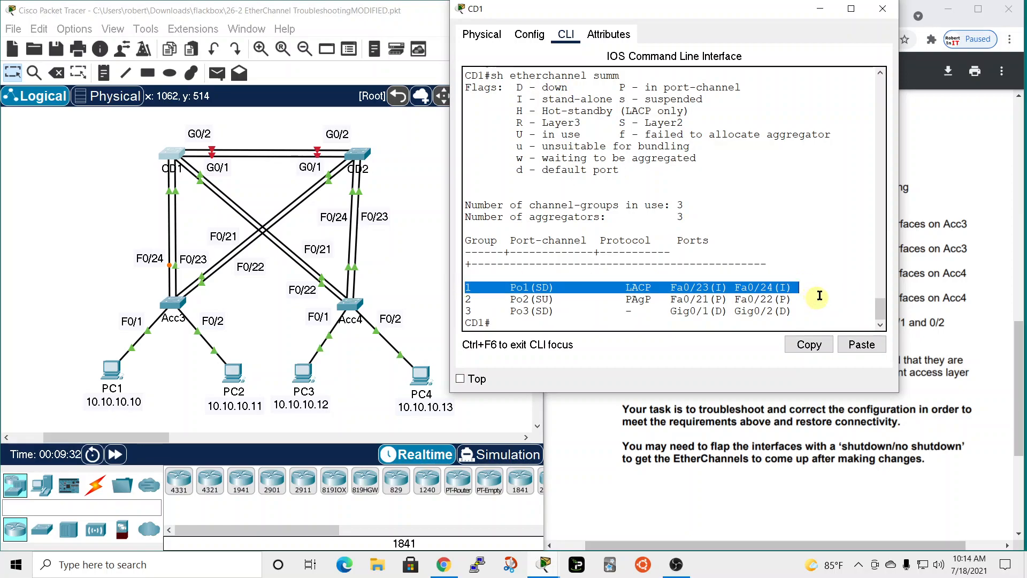
Display CD1's running configuration in a wider window and page through to the interface section's end.
drag(766, 10, 699, 2)
click(557, 317)
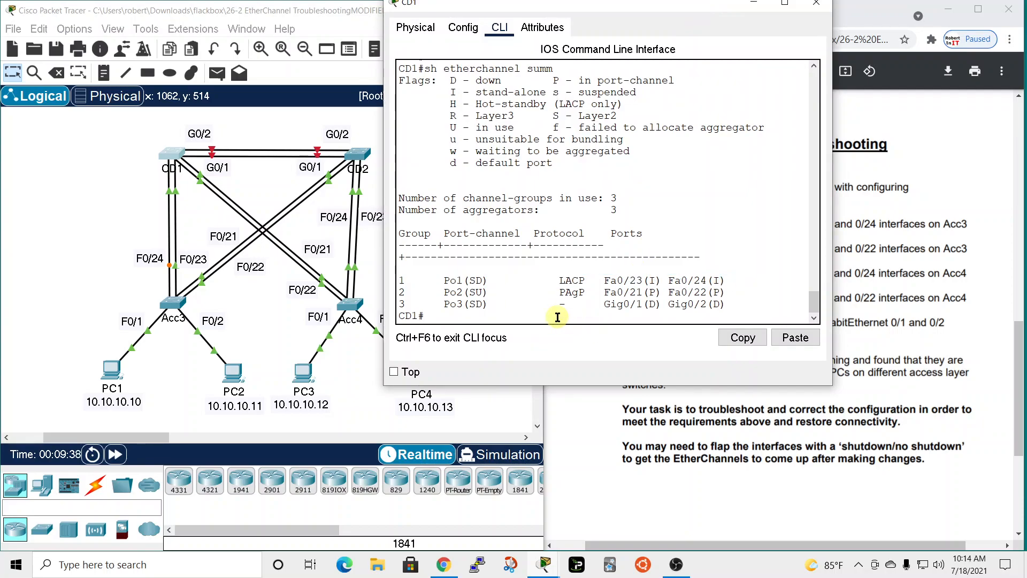
key(Return)
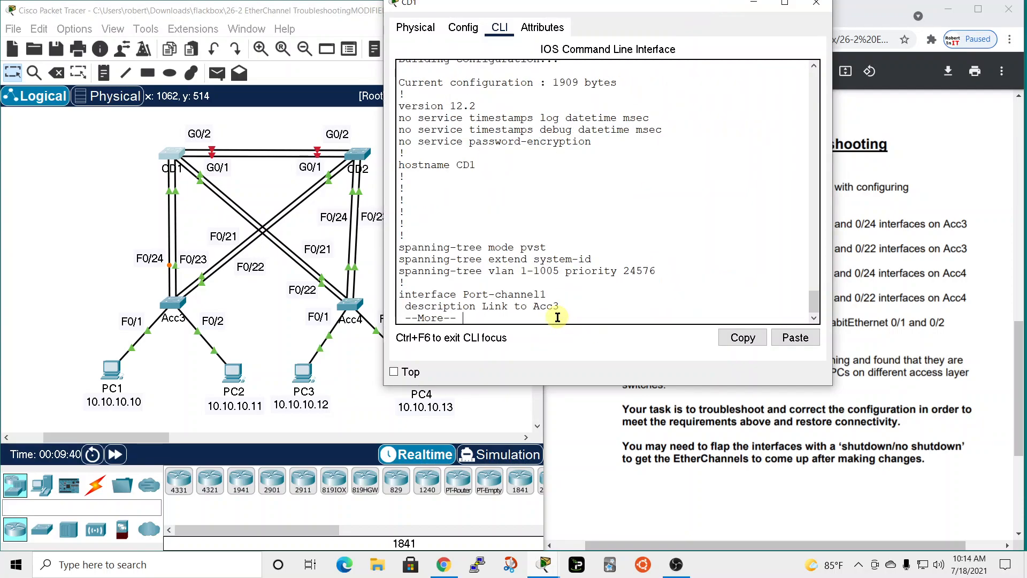
drag(831, 233, 952, 234)
key(space)
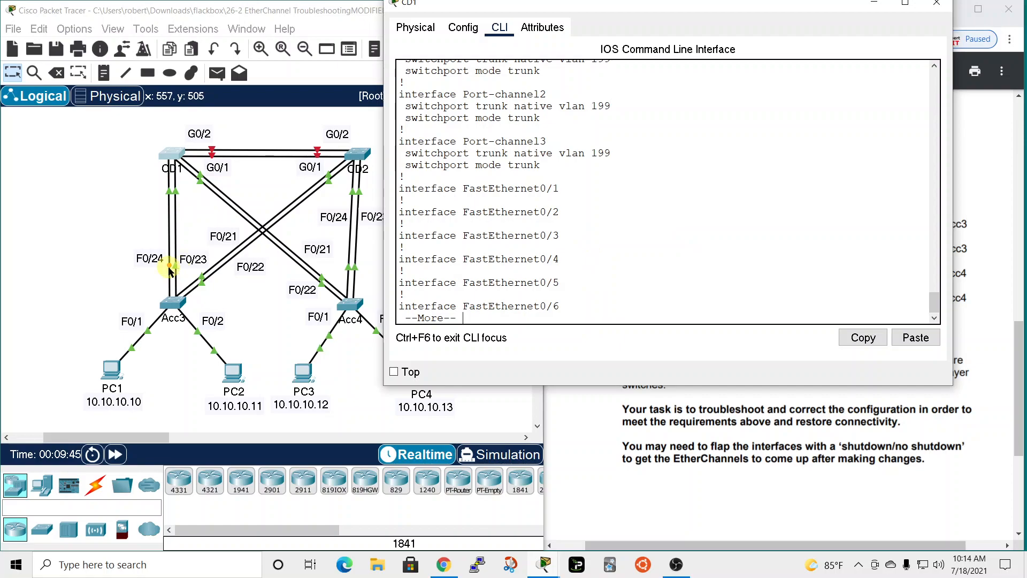
key(space)
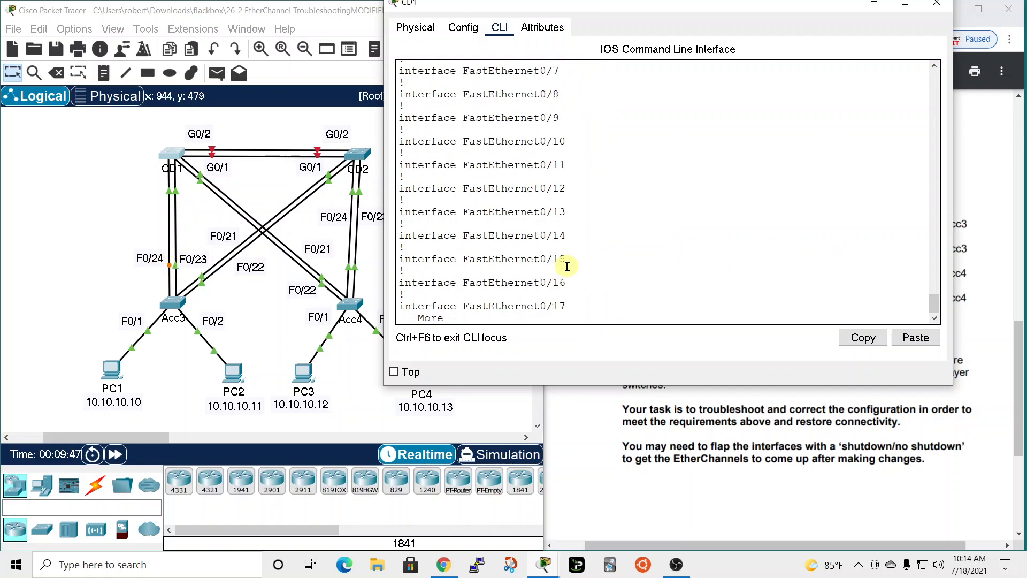
key(space)
key(space)
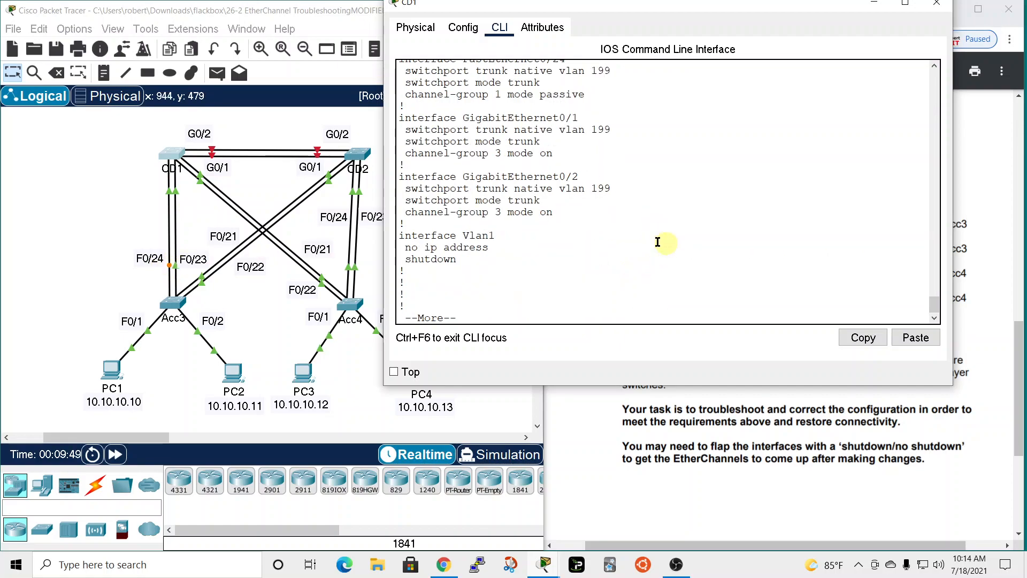
Examine the channel-group modes of CD1's FastEthernet0/23 and FastEthernet0/24 in the running configuration.
scroll(607, 206, up, 4)
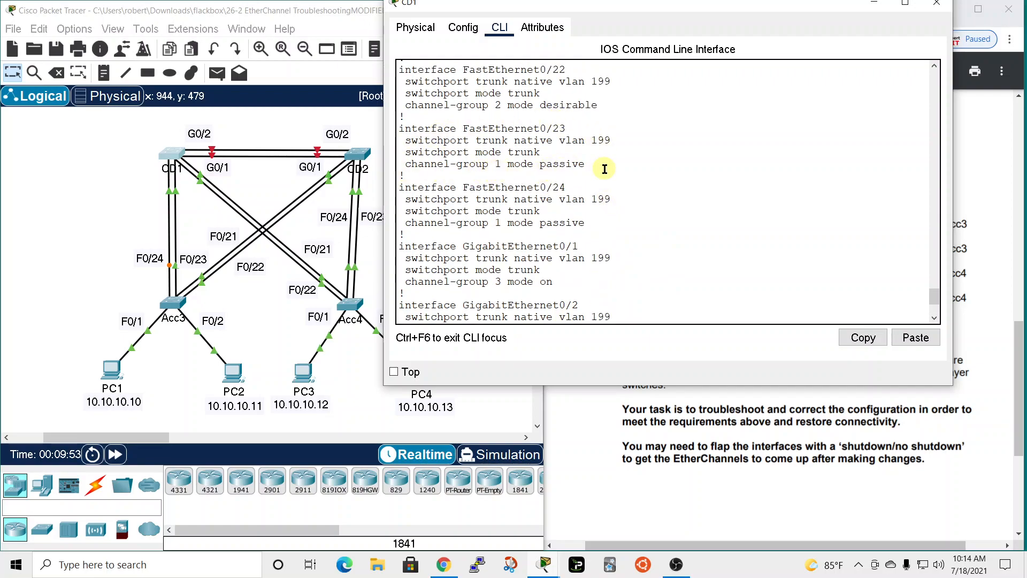
scroll(652, 197, up, 1)
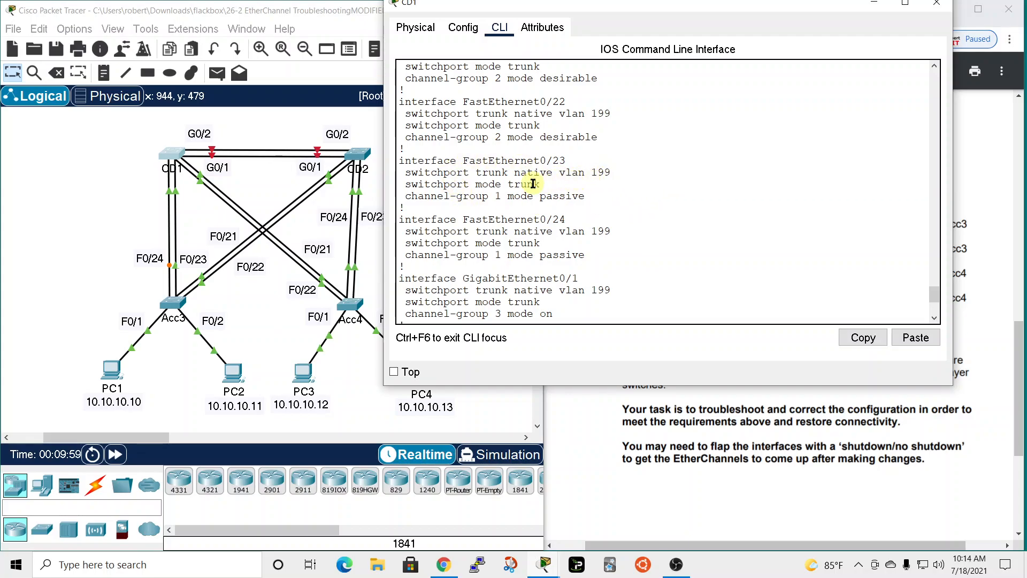
scroll(534, 185, up, 8)
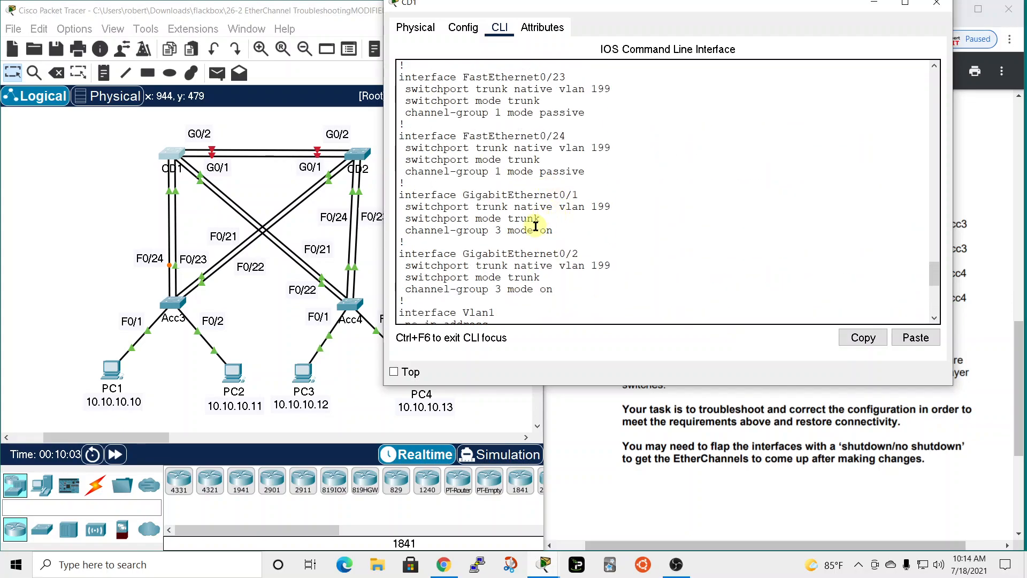
scroll(526, 225, up, 2)
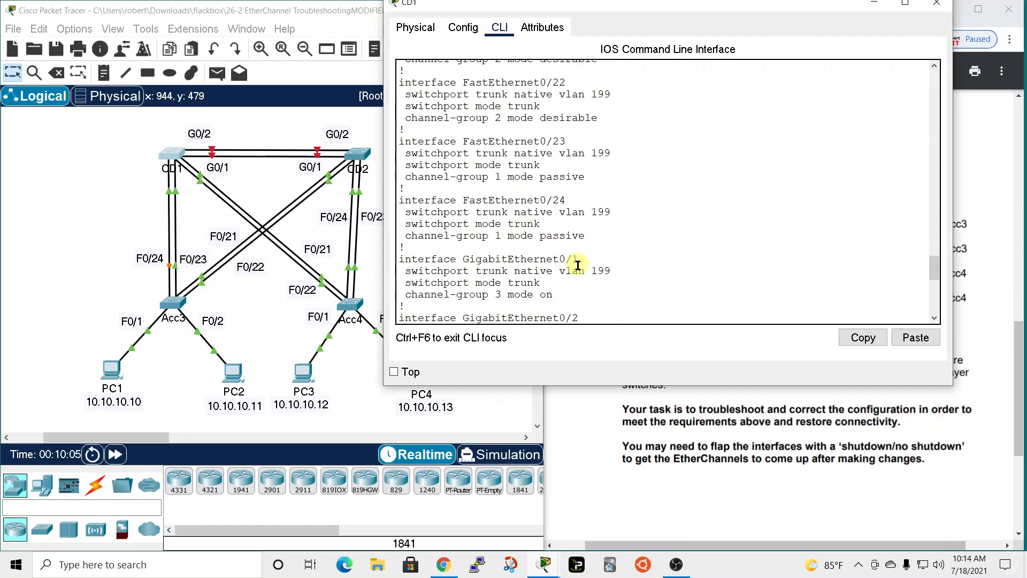
drag(534, 235, 585, 236)
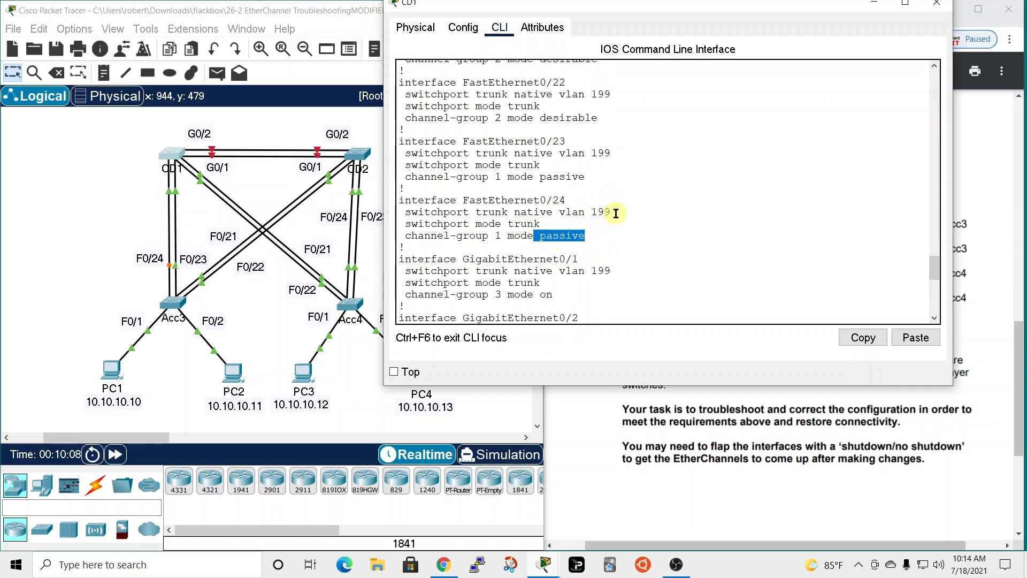
Open the Acc3 switch's command line beside CD1's window and enter privileged EXEC mode.
drag(640, 9, 697, 25)
click(172, 303)
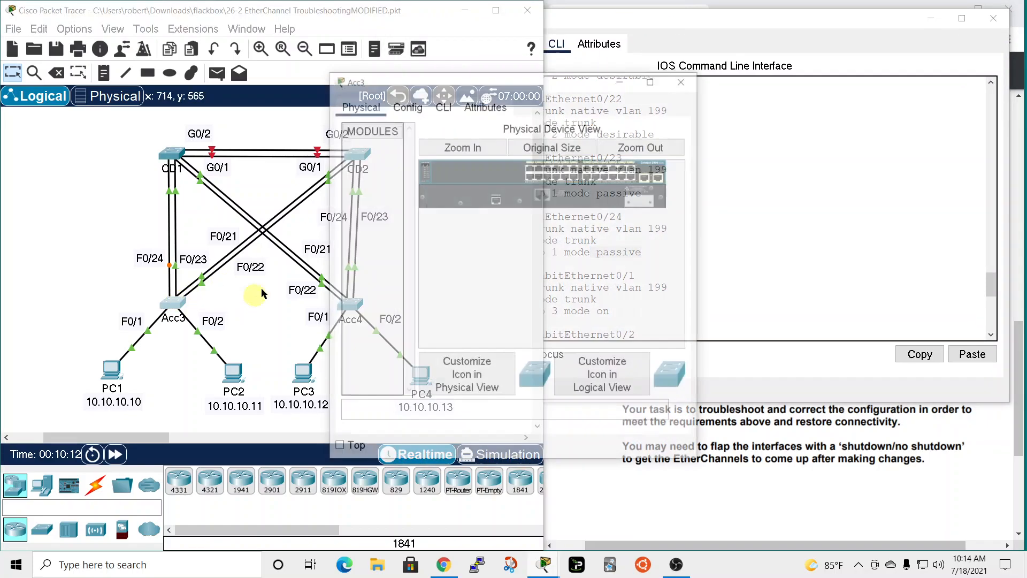
drag(525, 80, 210, 12)
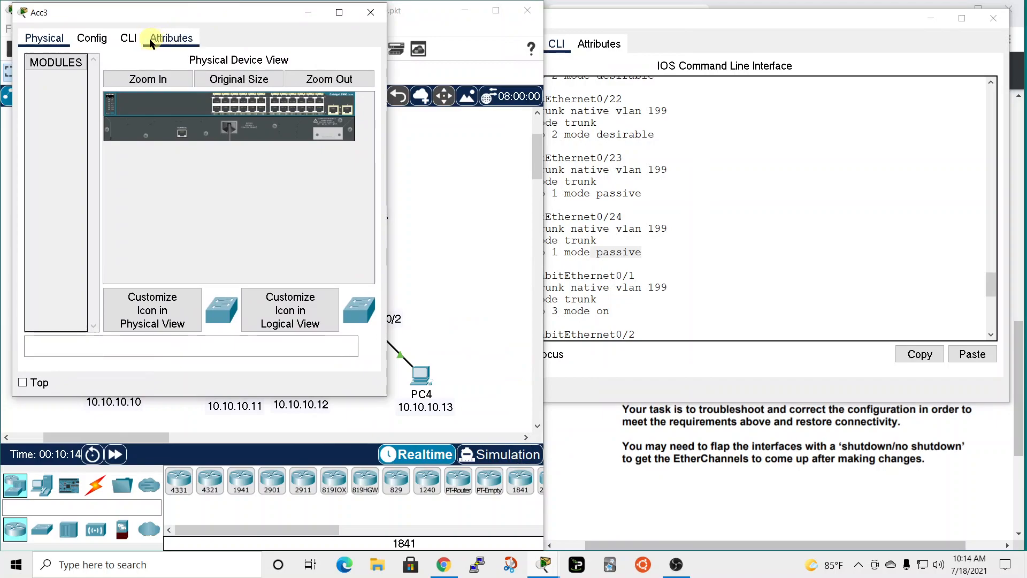
click(129, 38)
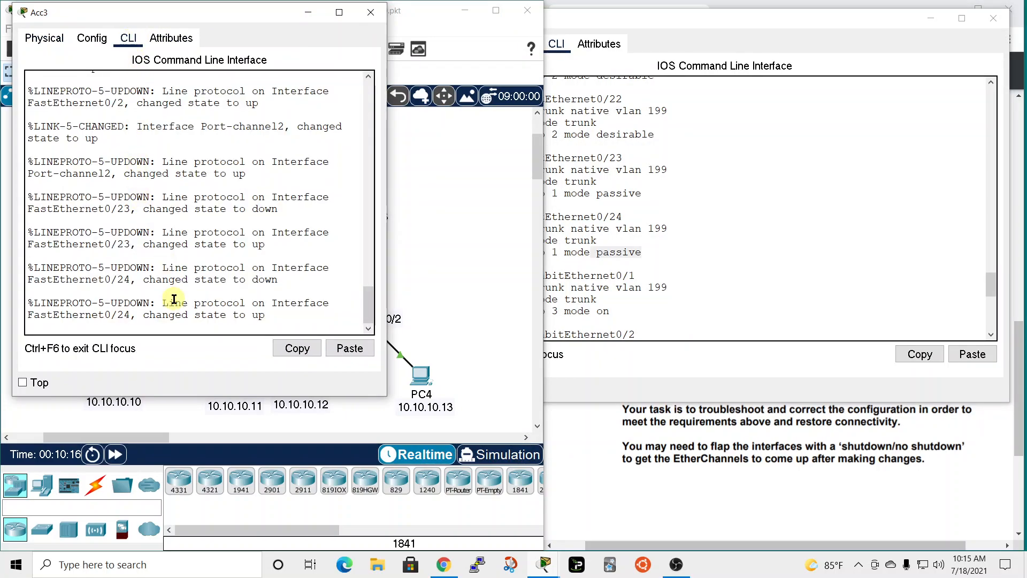
click(193, 327)
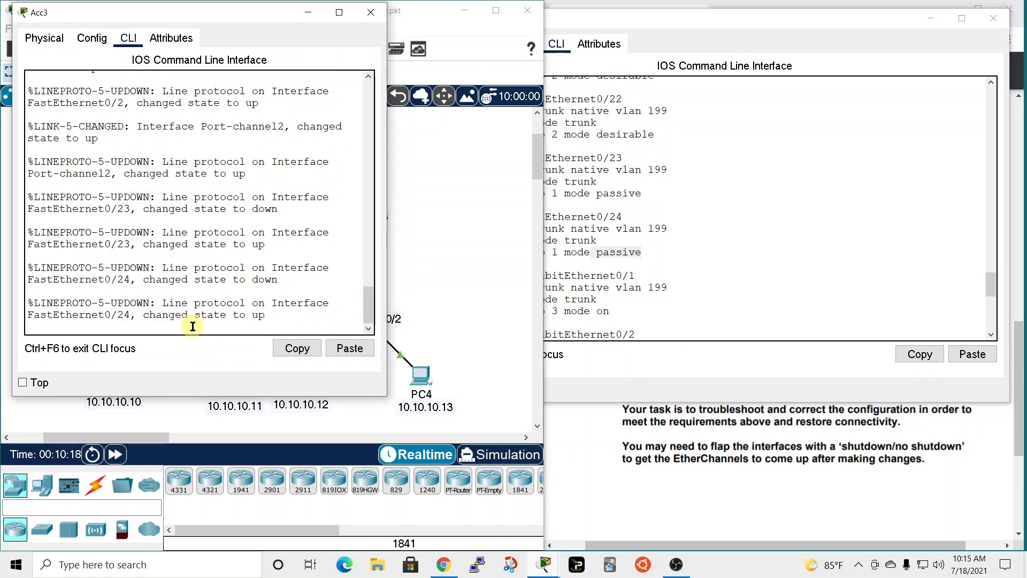
key(Return)
text(en)
key(Return)
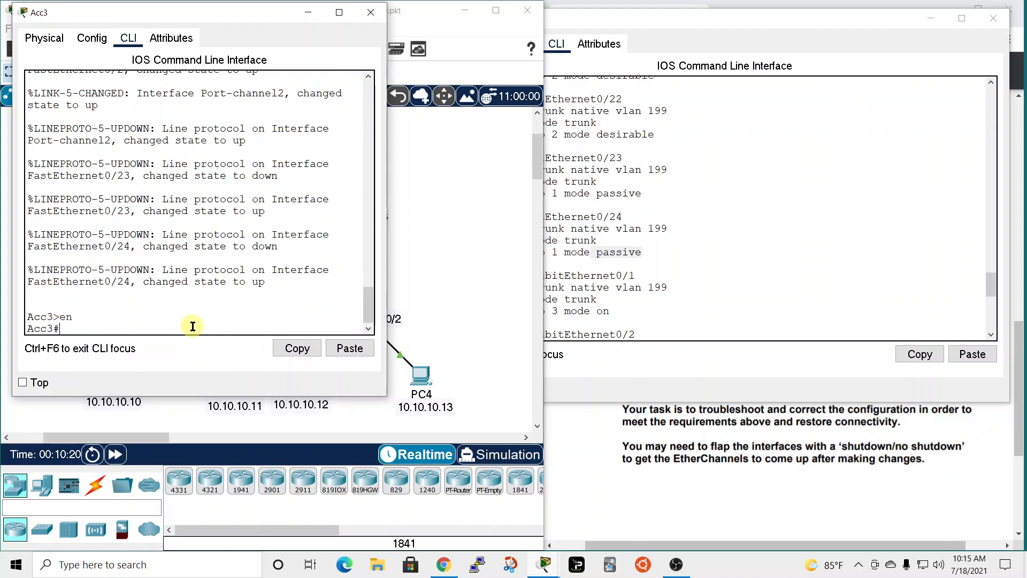
Display Acc3's running configuration and examine the channel-group modes of FastEthernet0/23 and FastEthernet0/24.
text(sh run)
key(Return)
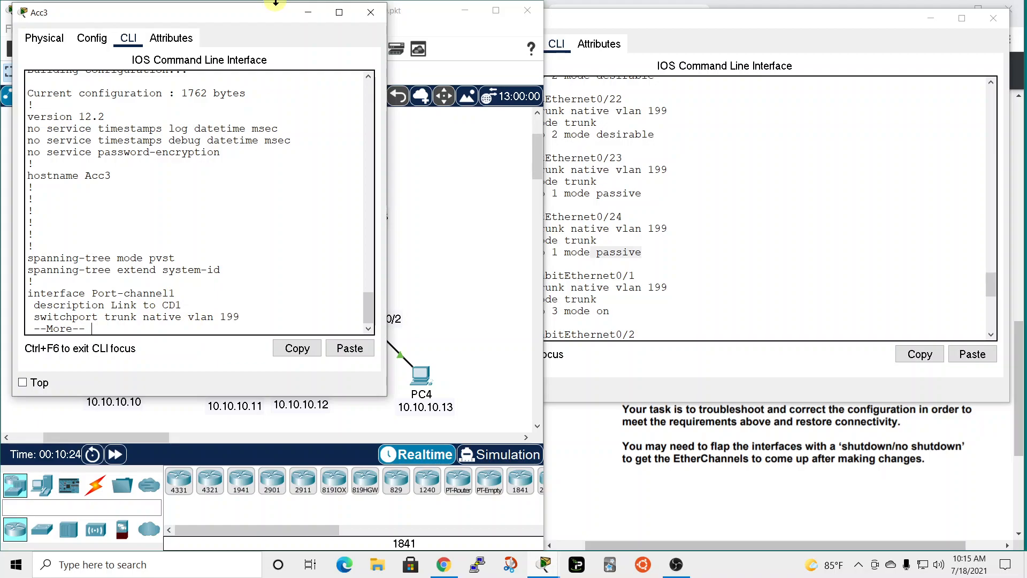
drag(265, 14, 287, 21)
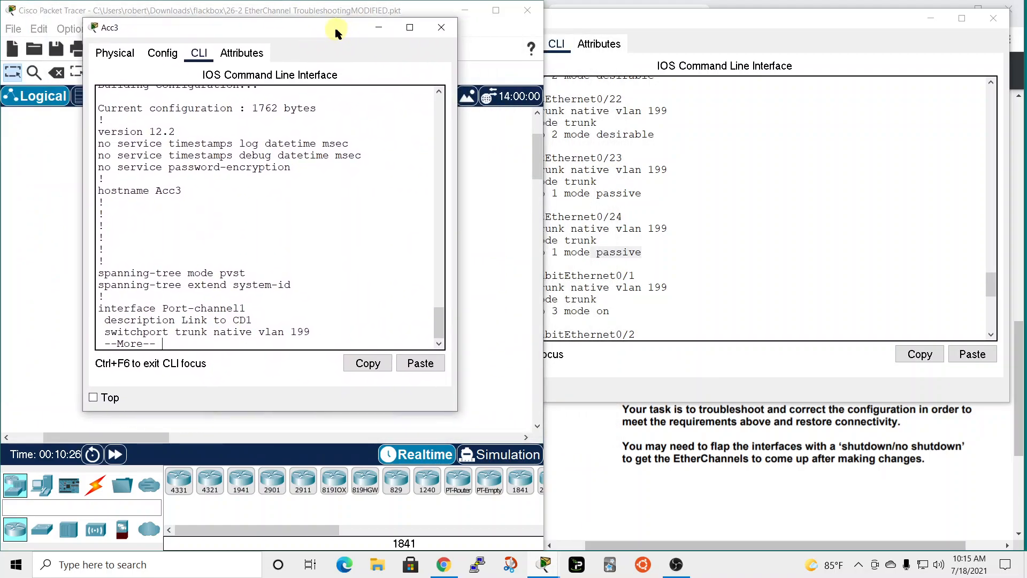
key(space)
key(space)
key(space)
key(space)
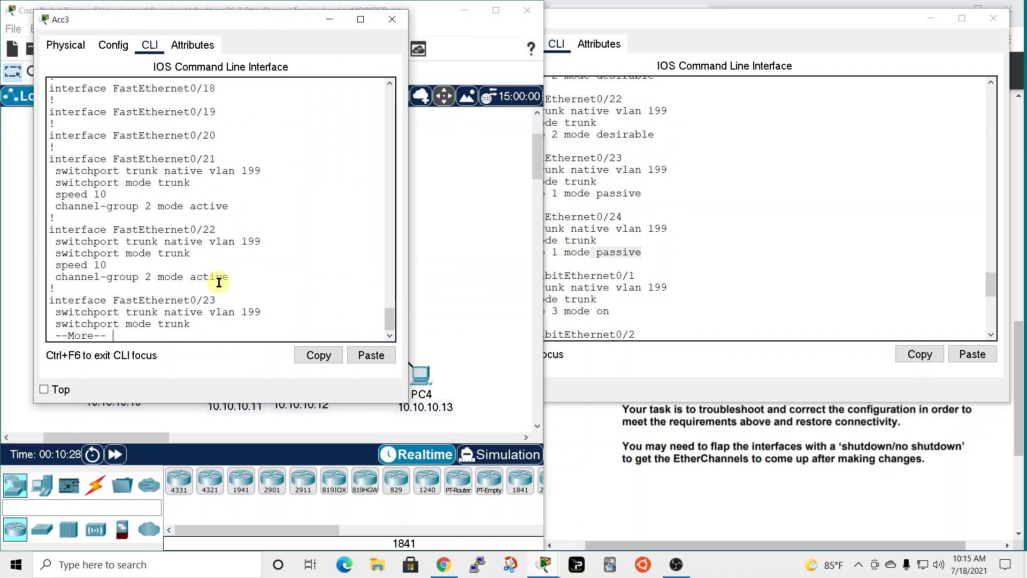
scroll(359, 156, up, 2)
scroll(359, 156, up, 2)
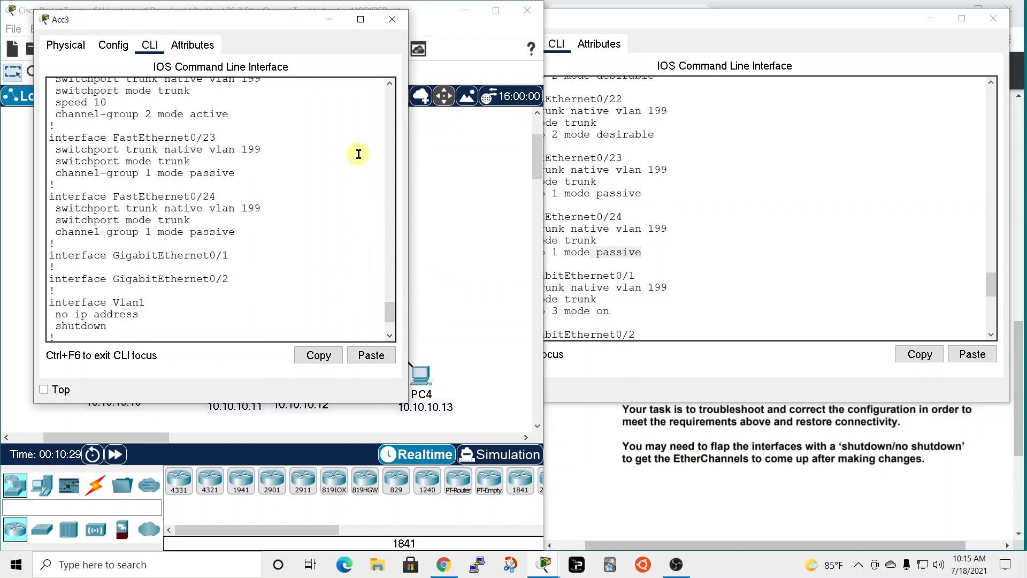
double_click(195, 173)
Minimize the Acc3 window and end the configuration listing on CD1 to return to its privileged EXEC prompt.
click(808, 17)
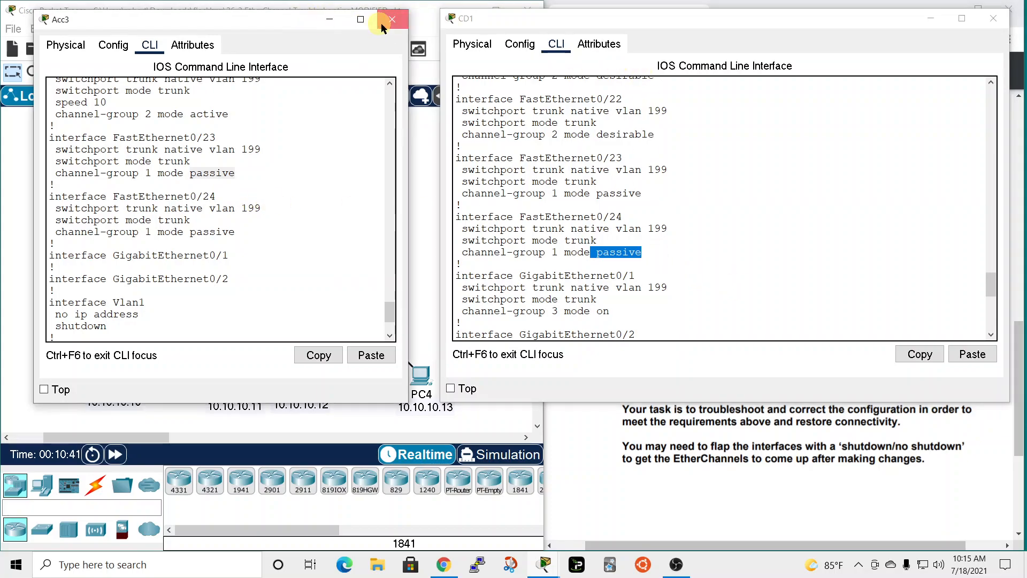
click(330, 19)
scroll(769, 251, down, 7)
scroll(485, 326, down, 2)
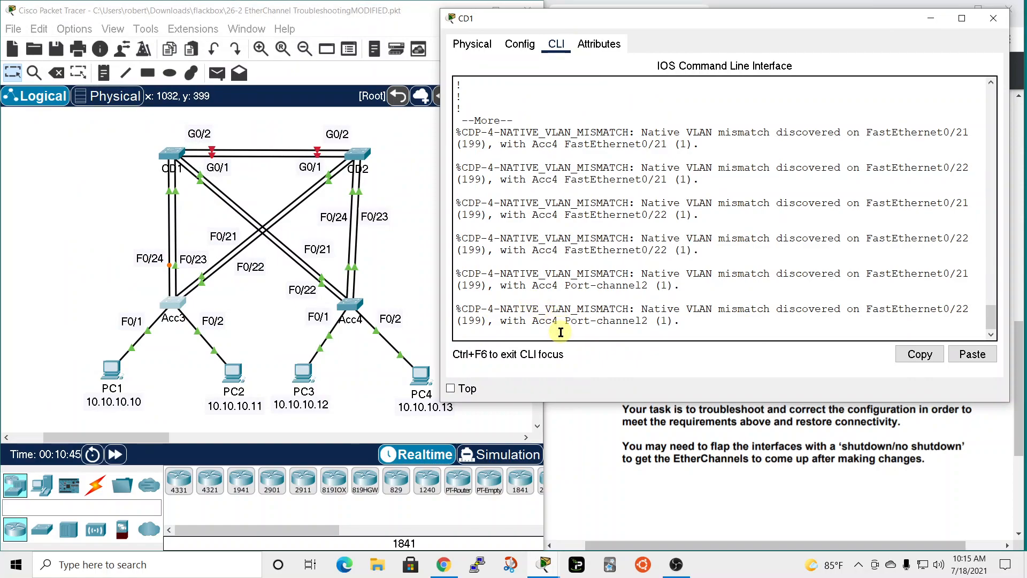
key(Return)
key(q)
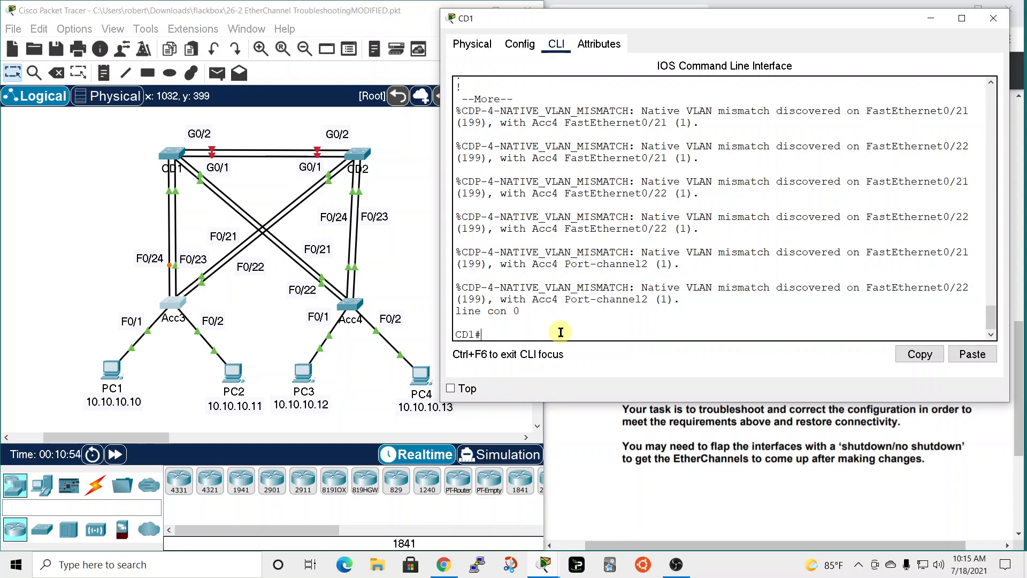
Enter global configuration mode on CD1 and select the interface range FastEthernet 0/23 - 24.
text(conf t)
key(Return)
text(int)
key(Tab)
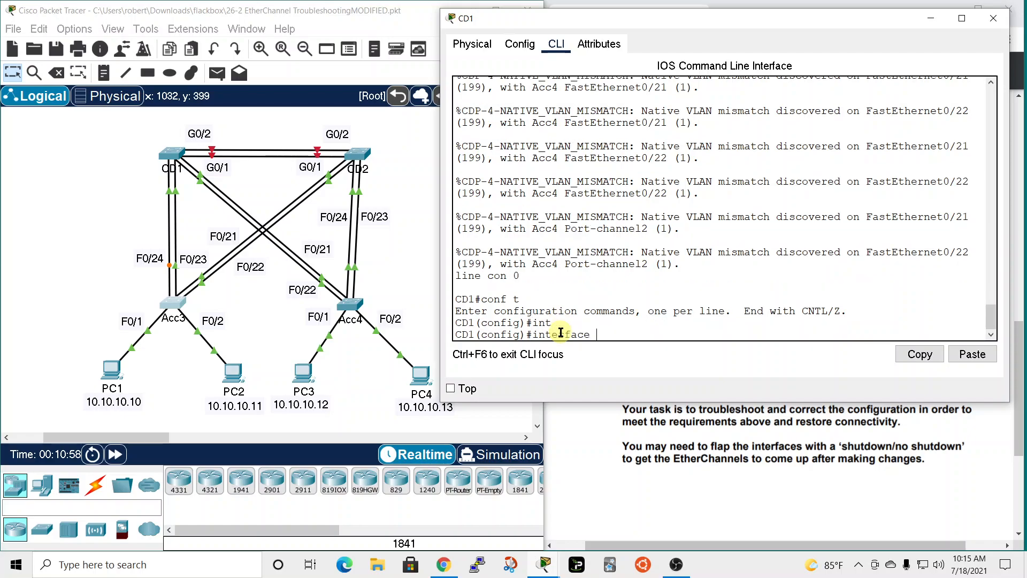
text(range)
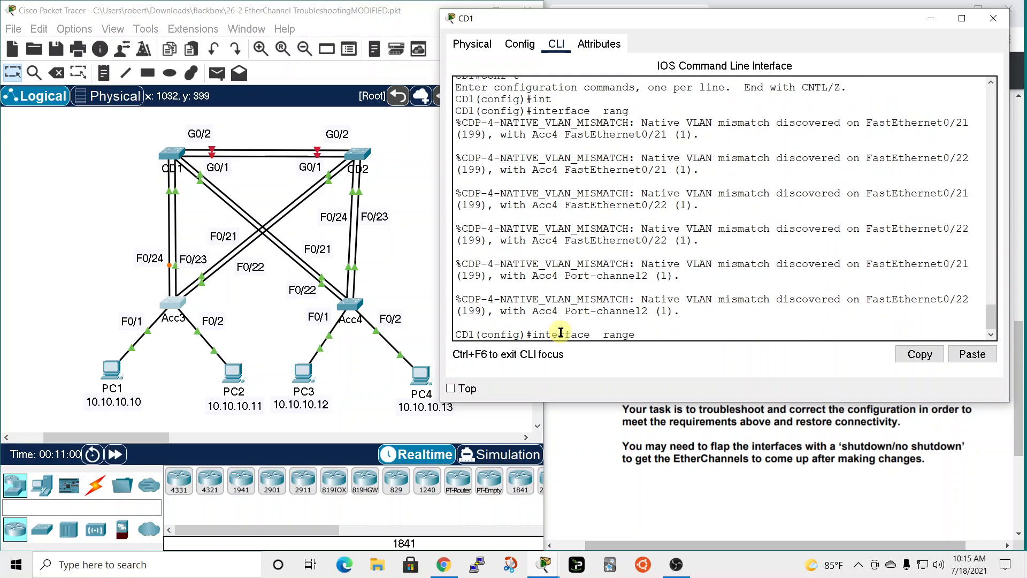
key(BackSpace)
key(BackSpace)
key(BackSpace)
key(BackSpace)
key(BackSpace)
key(BackSpace)
text(ran)
key(Tab)
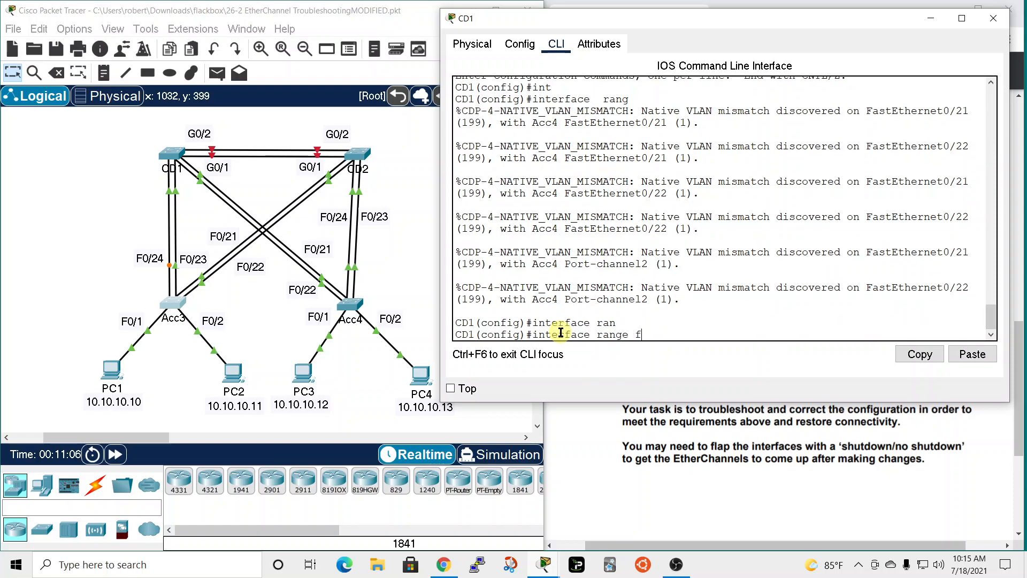
text(f)
key(Tab)
text(0/)
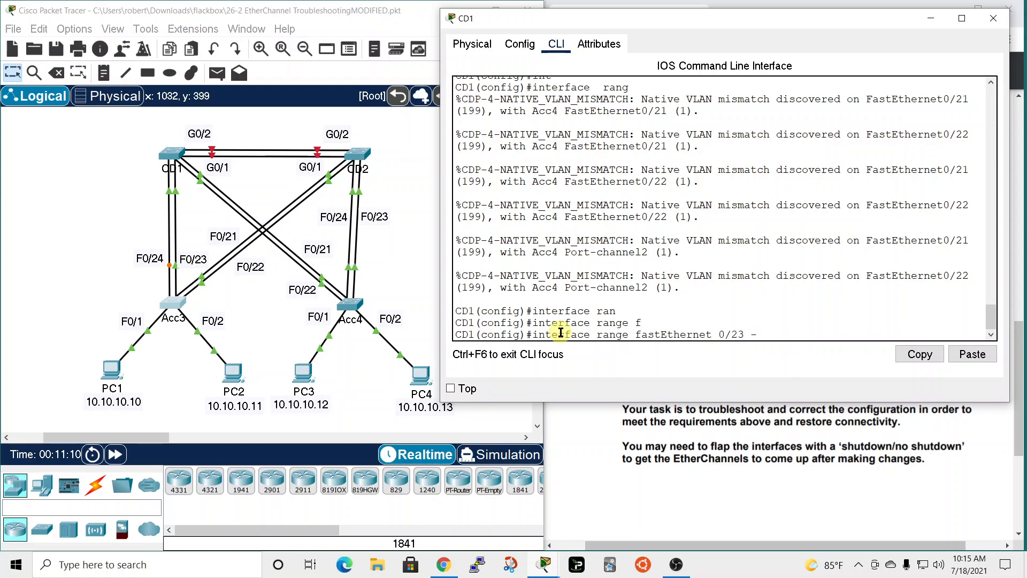
key(Return)
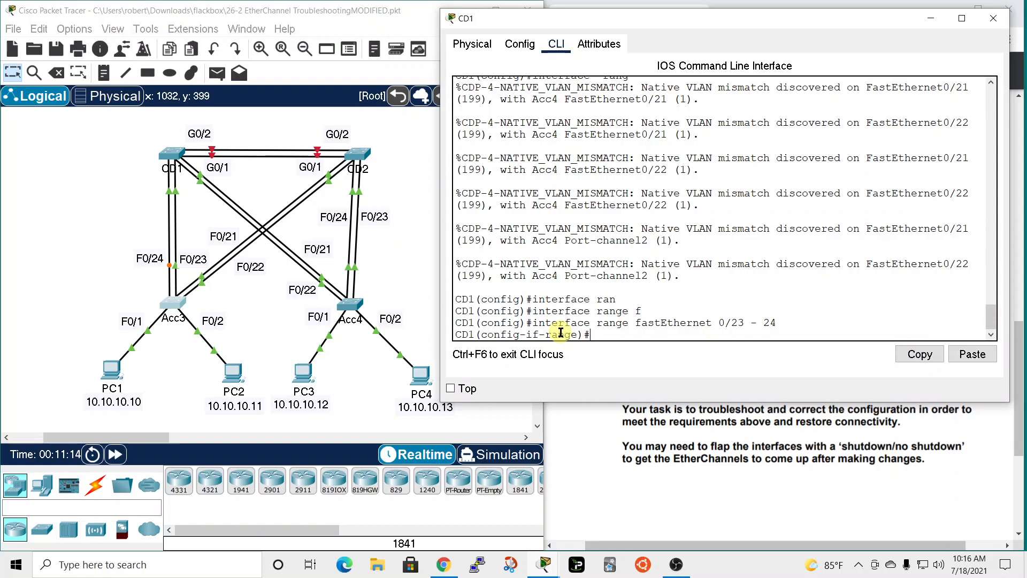
Look up the group number in CD1's configuration output and try the command "channel-group 1 active" on the selected range.
text(channel-group)
scroll(573, 321, up, 10)
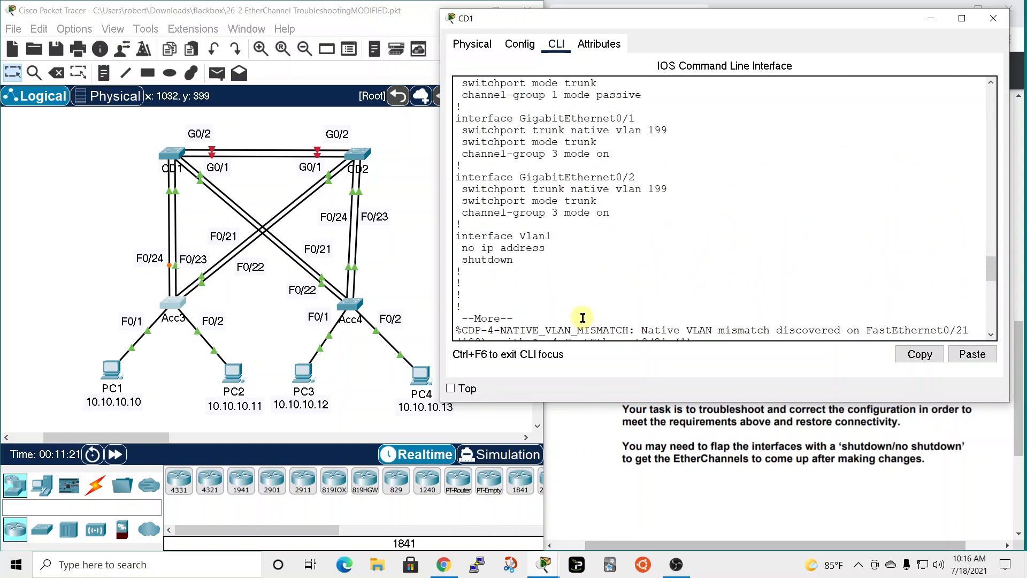
scroll(583, 318, up, 2)
scroll(587, 244, up, 3)
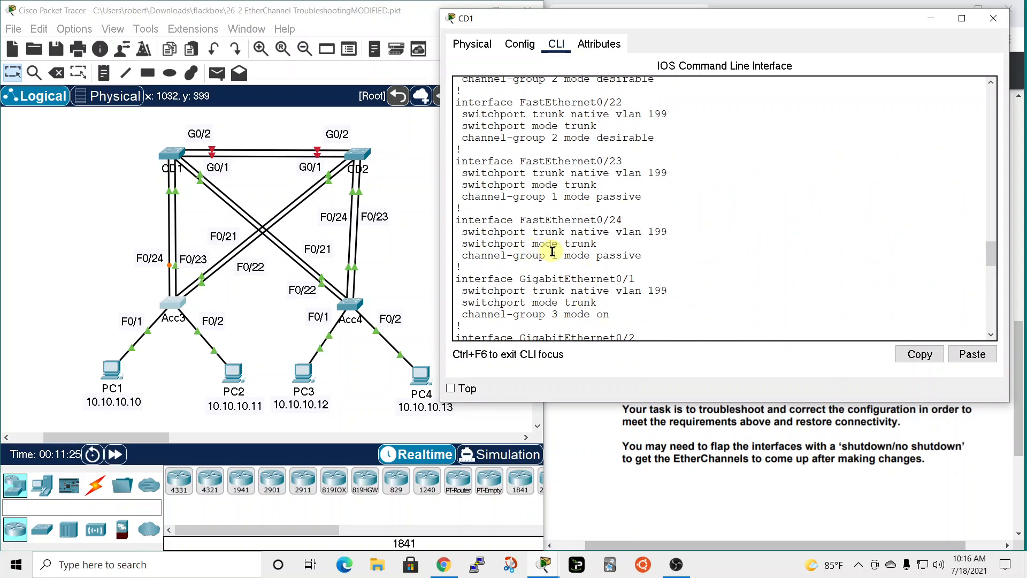
scroll(776, 281, down, 15)
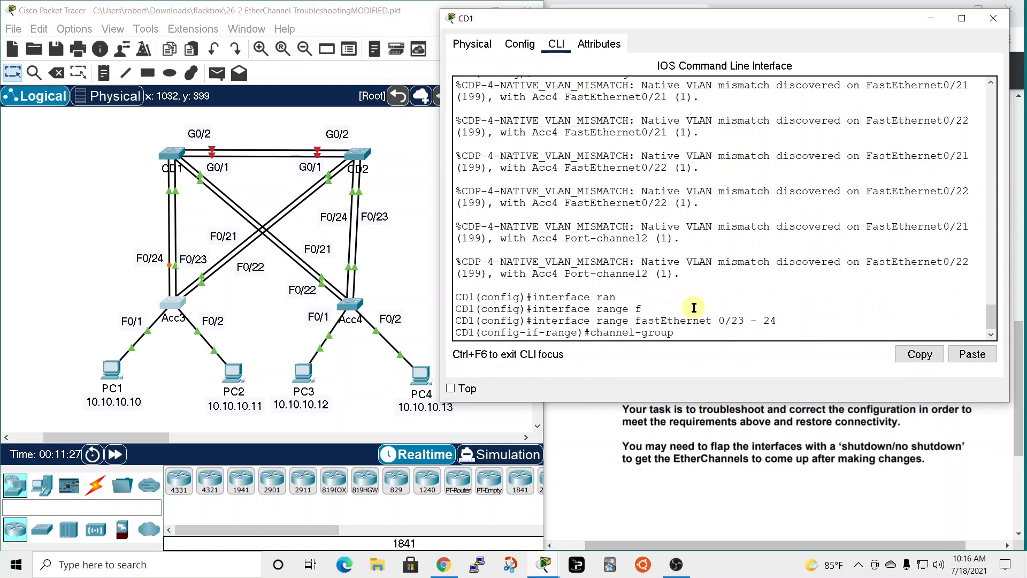
text(1)
text( active)
key(Return)
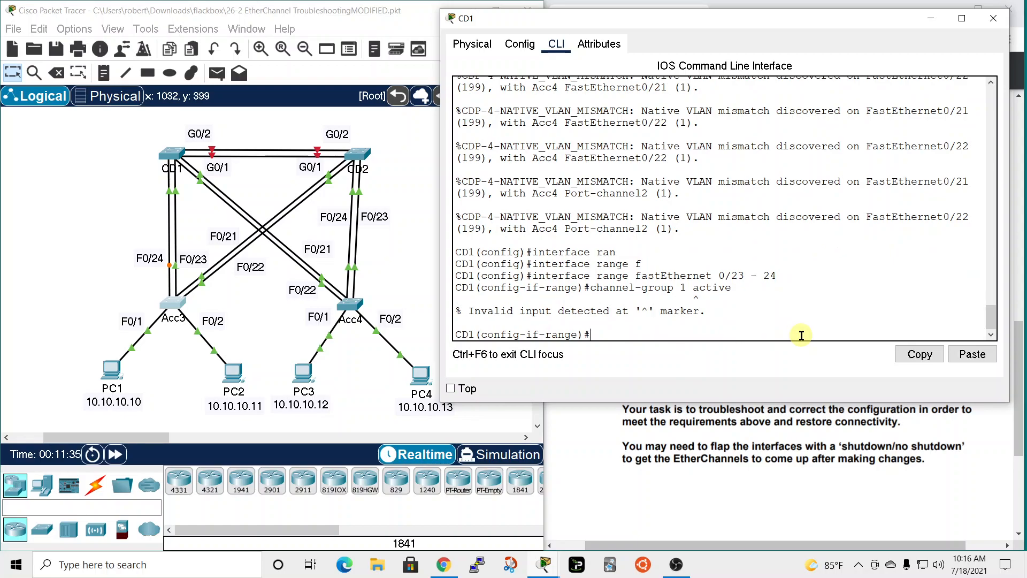
Set CD1's selected interface range to LACP active with the corrected command "channel-group 1 mode active".
key(Up)
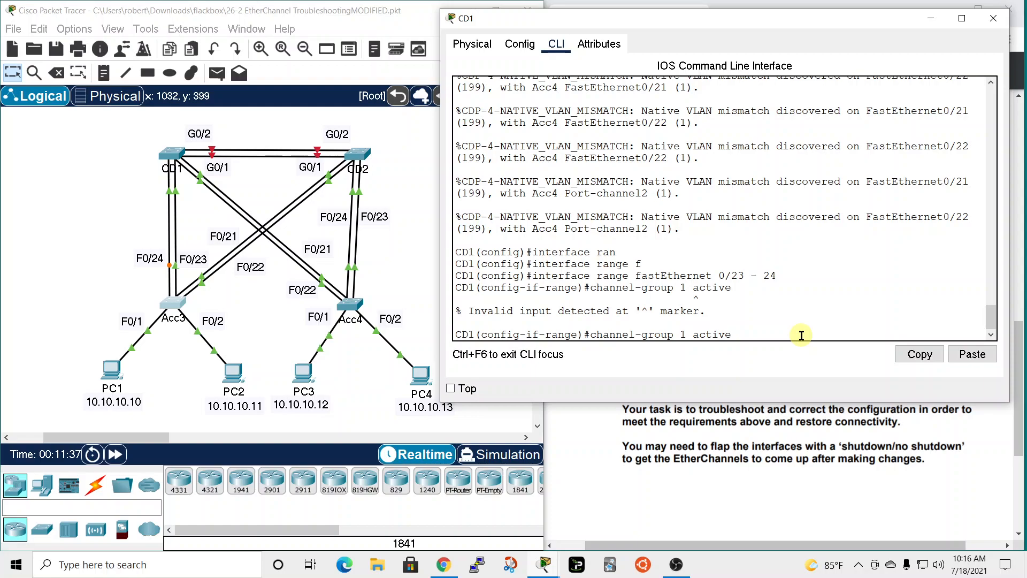
key(Left)
key(Left)
key(Left)
key(Left)
key(Left)
key(Left)
text(mode)
key(Return)
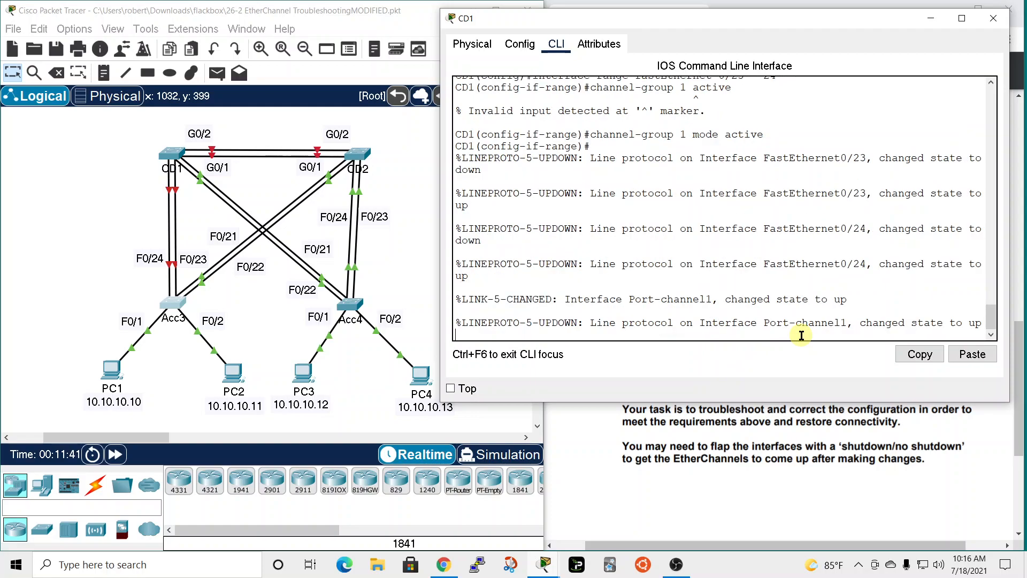
Leave configuration mode on CD1 and display its running configuration up to the FastEthernet0/23 section.
key(Return)
text(end)
key(Return)
key(Return)
text(sh run)
key(Return)
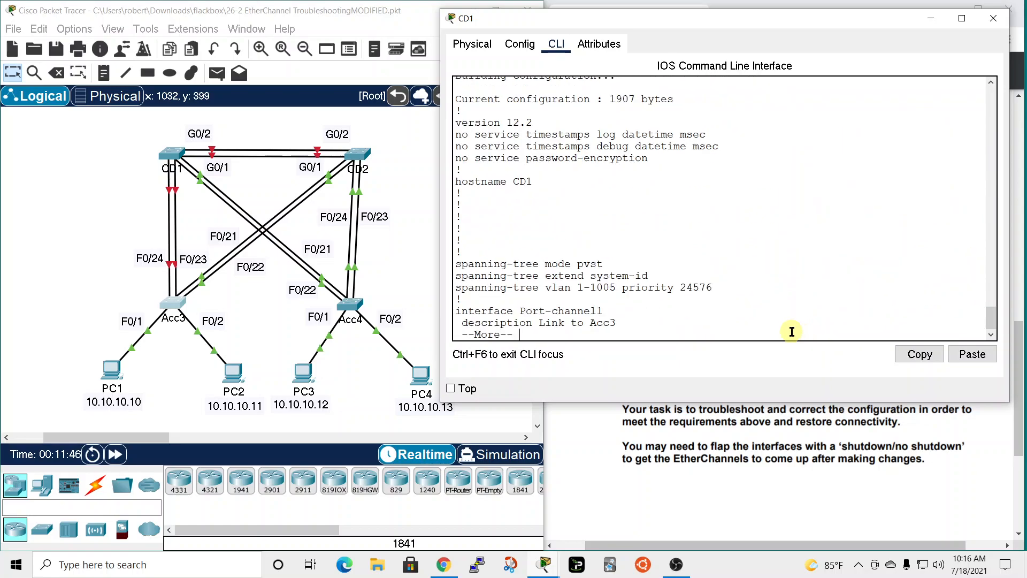
key(space)
key(space)
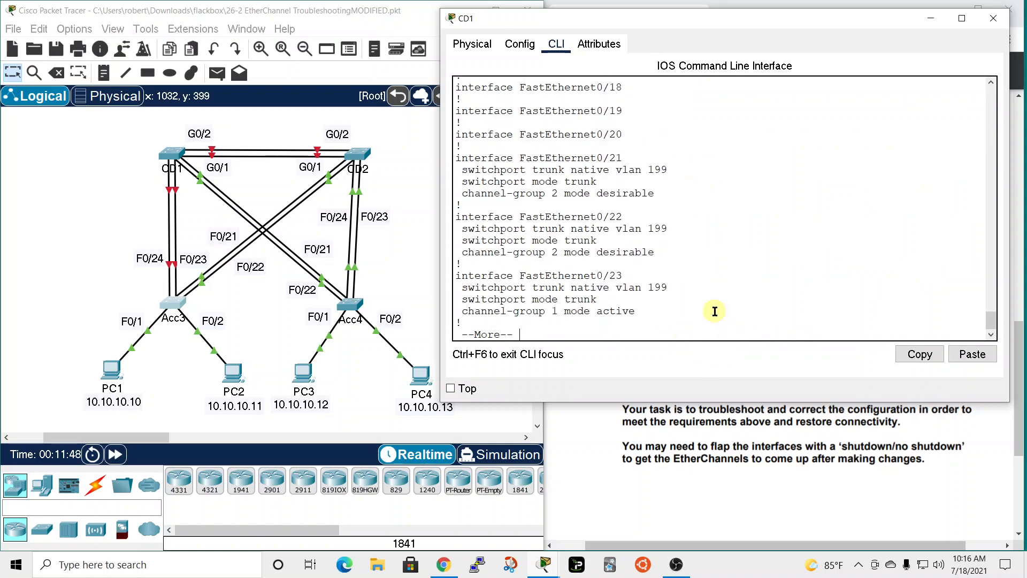
Check the channel-group modes of CD1's FastEthernet0/23 and FastEthernet0/24 in the new running configuration.
drag(583, 310, 638, 310)
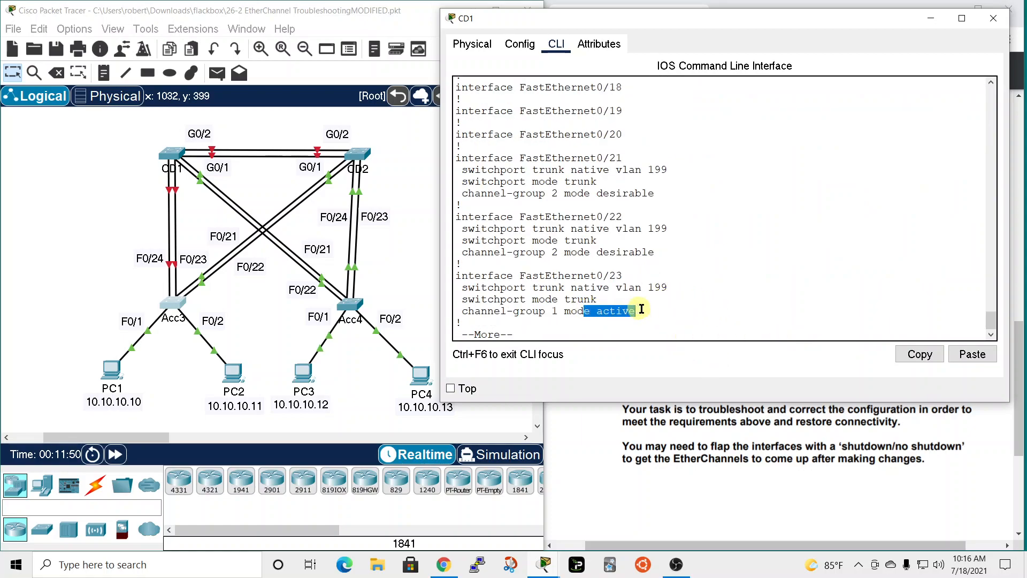
key(space)
scroll(613, 142, up, 3)
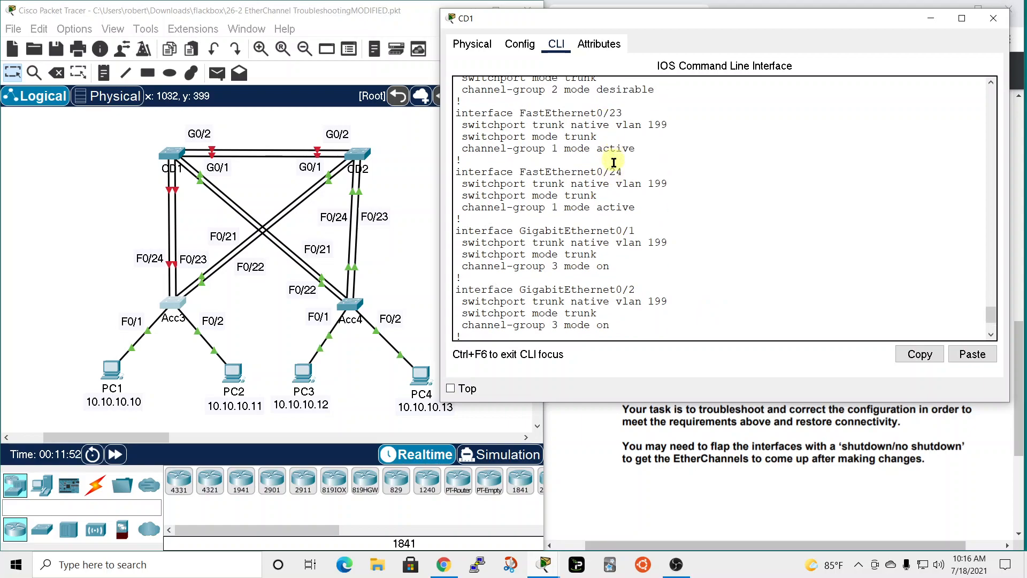
drag(597, 208, 634, 210)
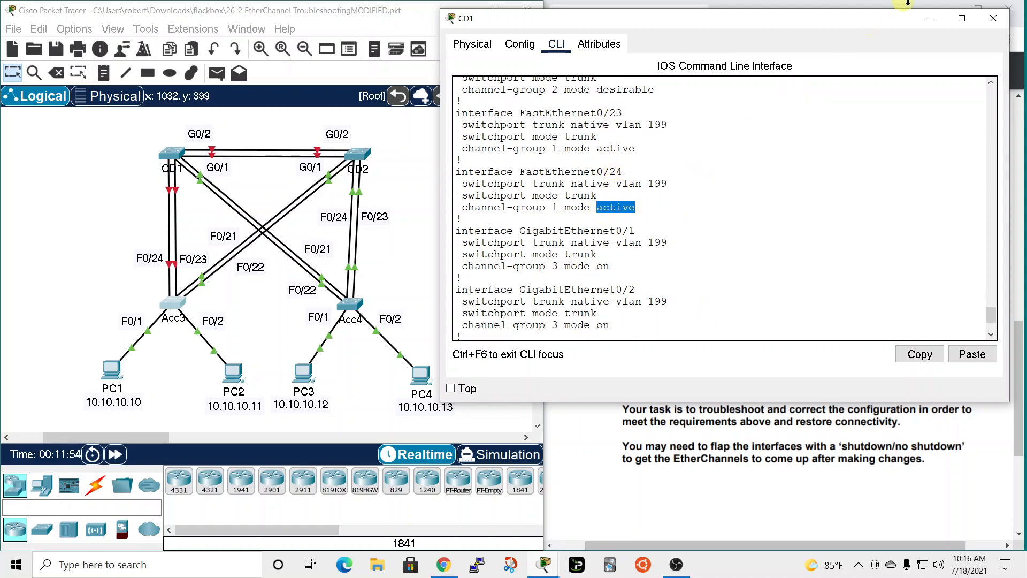
Close the CD1 window, reopen Acc3's command line, and finish its configuration listing to reach the privileged EXEC prompt.
click(990, 20)
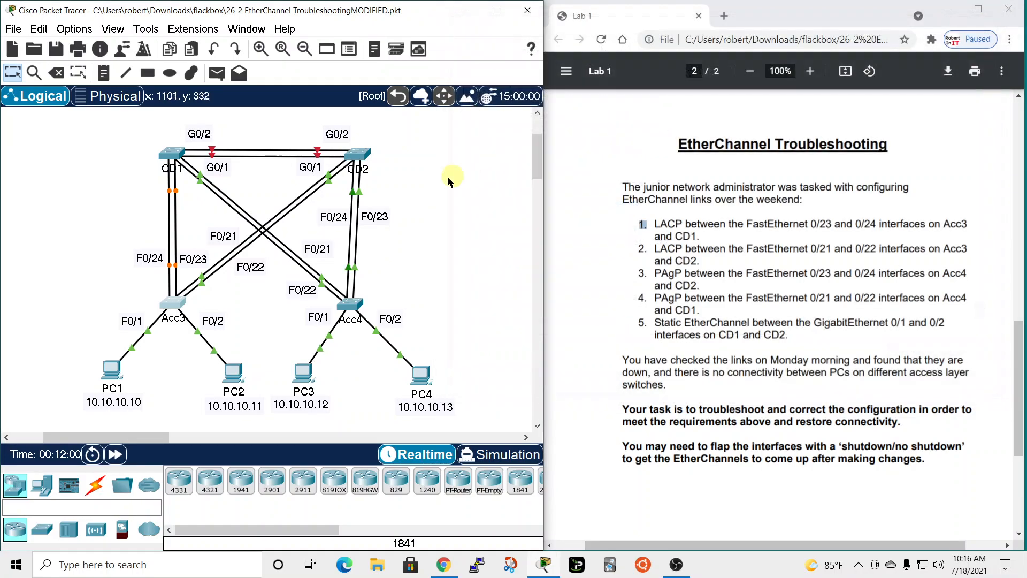
click(182, 305)
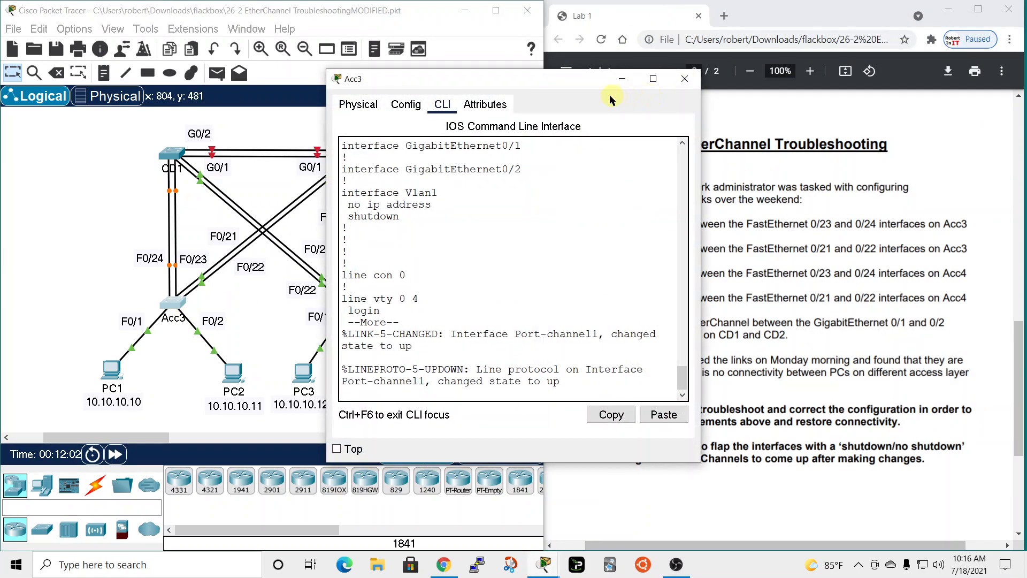
drag(567, 88, 587, 40)
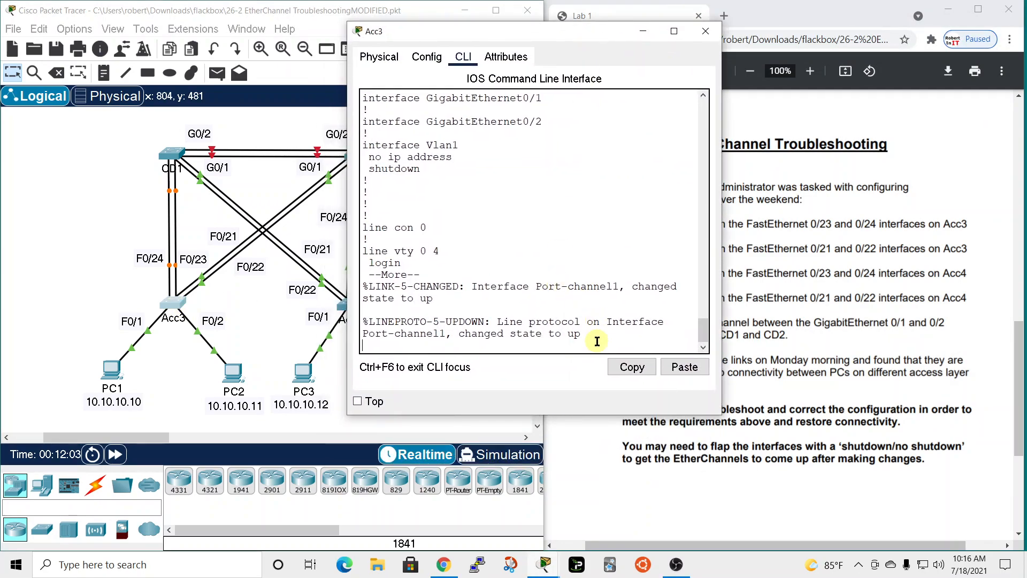
key(Return)
key(Return)
key(Return)
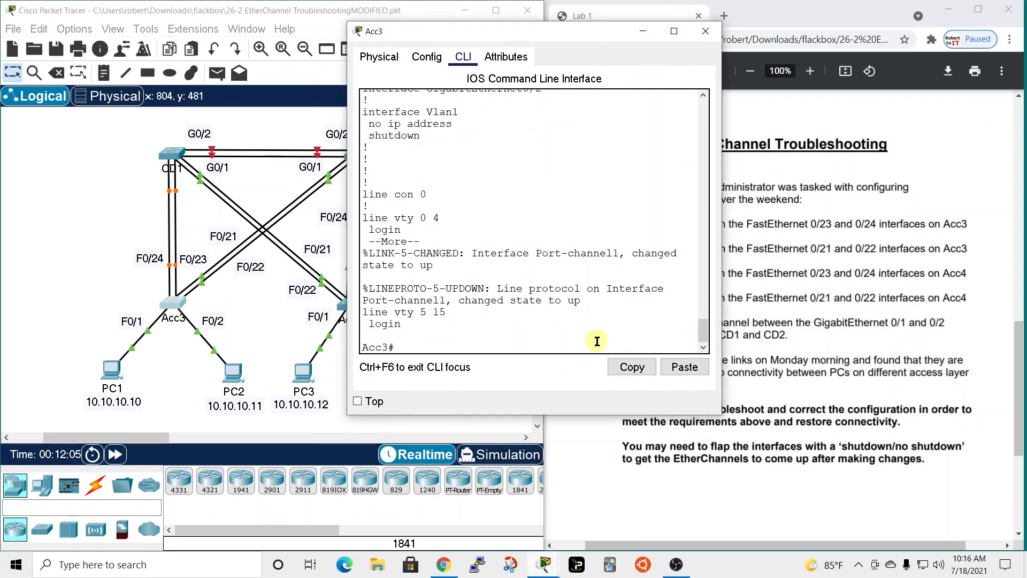
Enter global configuration mode on Acc3 and select the interface range FastEthernet 0/23 - 24.
text(conf t)
key(Return)
text(int)
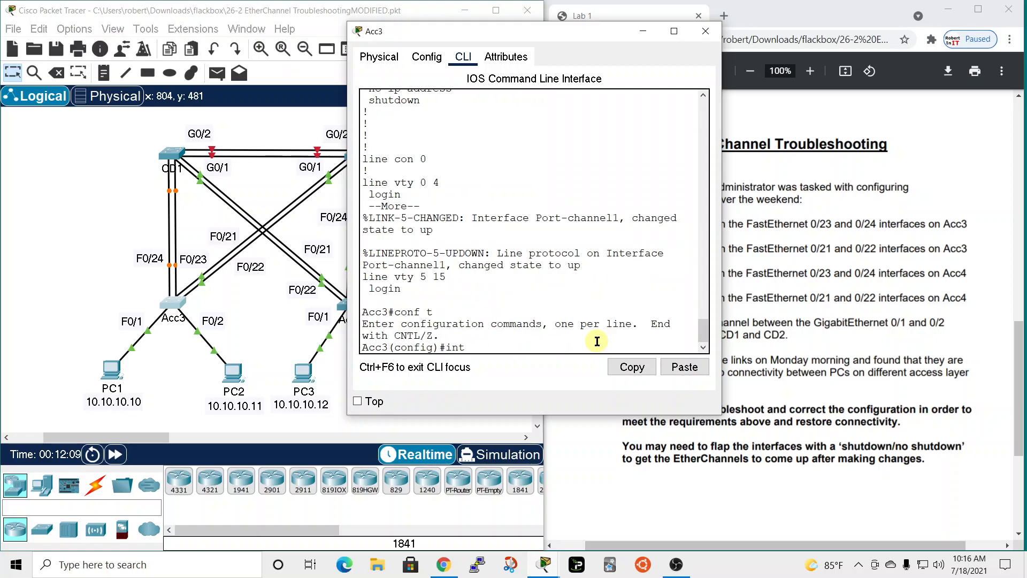
key(Tab)
text(ran)
key(Tab)
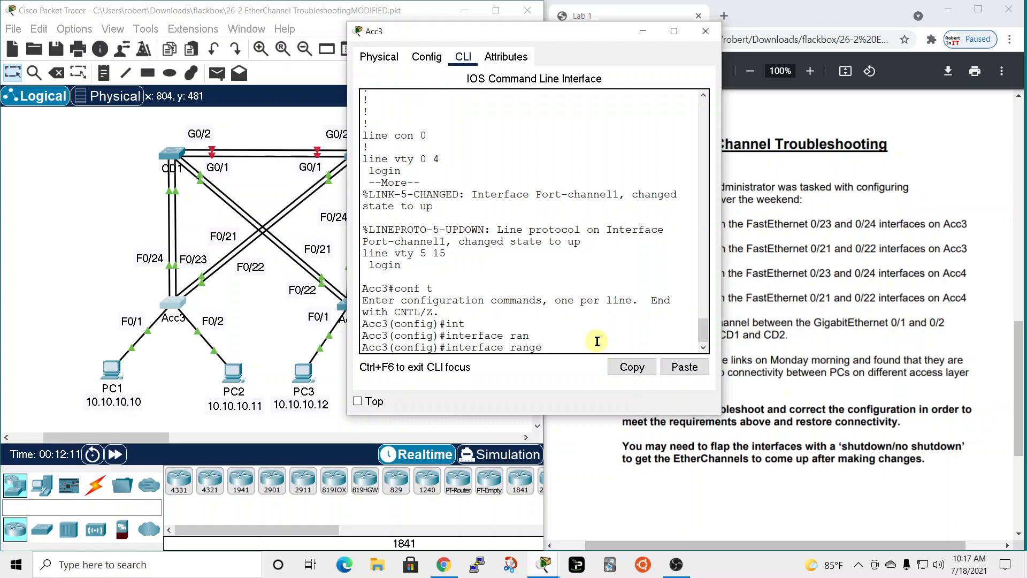
text(fa)
key(Tab)
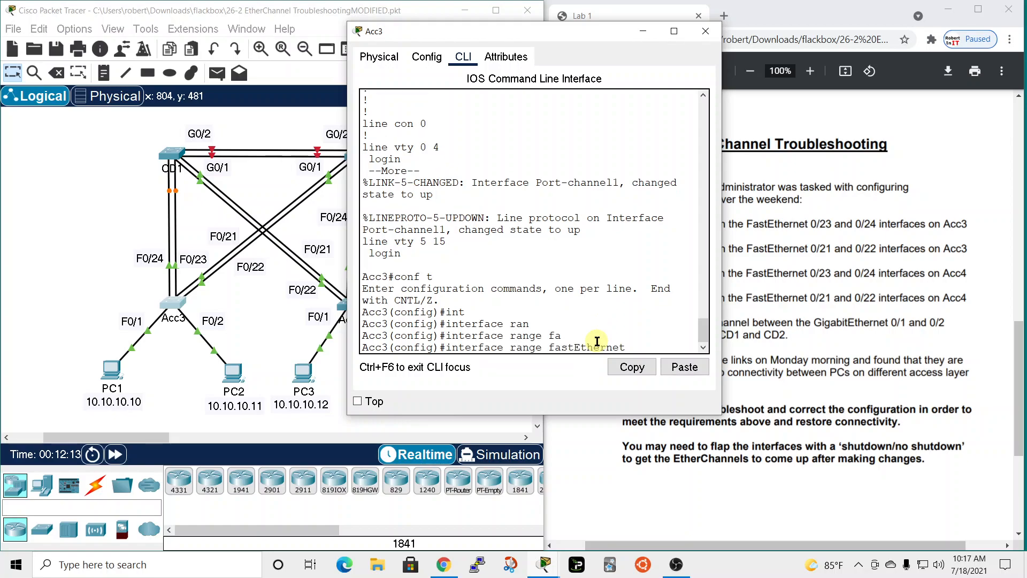
text(0/23)
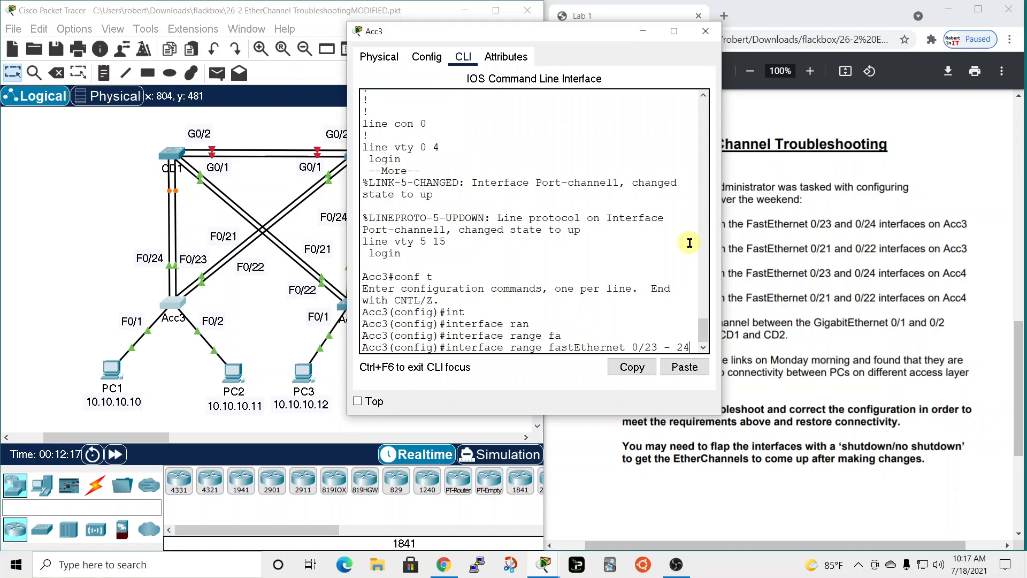
text( - 24)
key(Return)
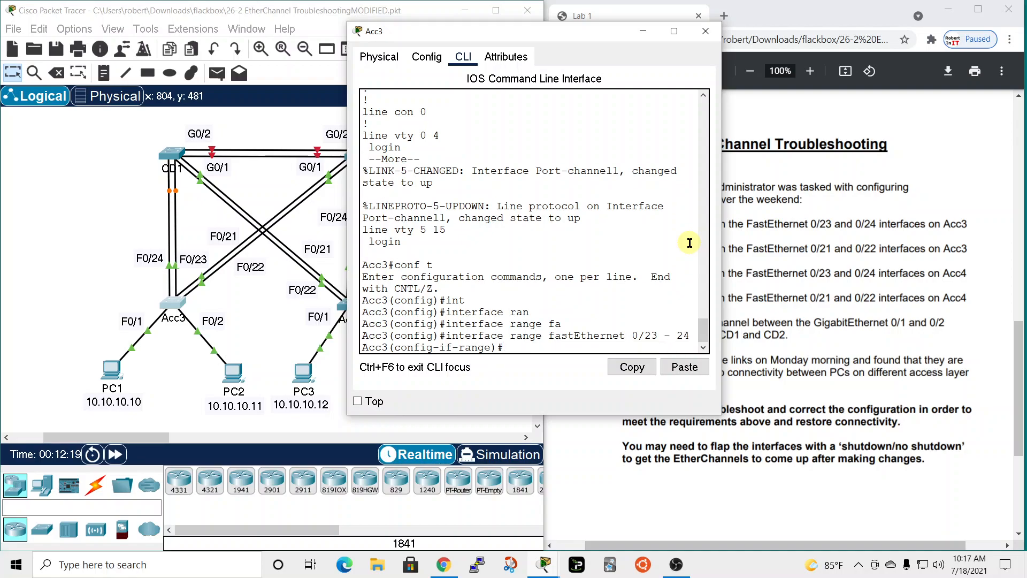
Assign Acc3's selected interface range to channel group 1 in active mode.
text(chanenel-group 1 mode)
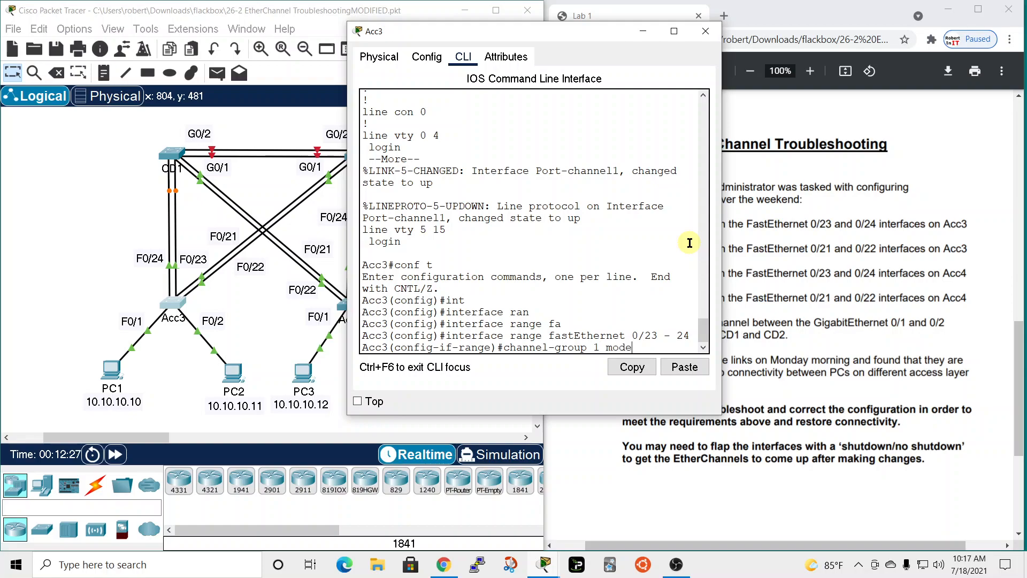
text( active)
key(Return)
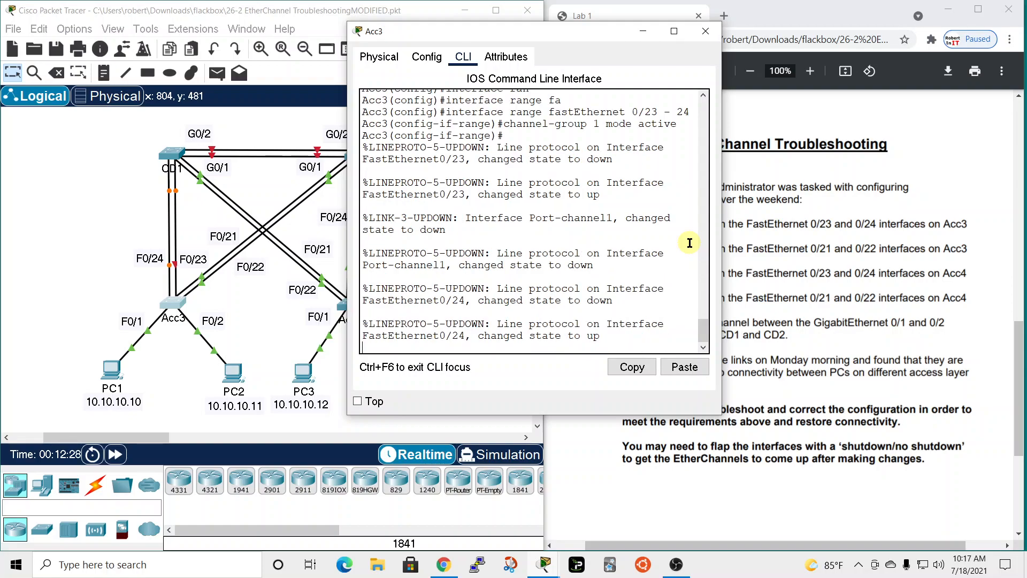
Leave configuration mode on Acc3 and list its full running configuration with sh run.
key(Return)
text(end)
key(Return)
text(sh run)
key(Return)
key(space)
key(space)
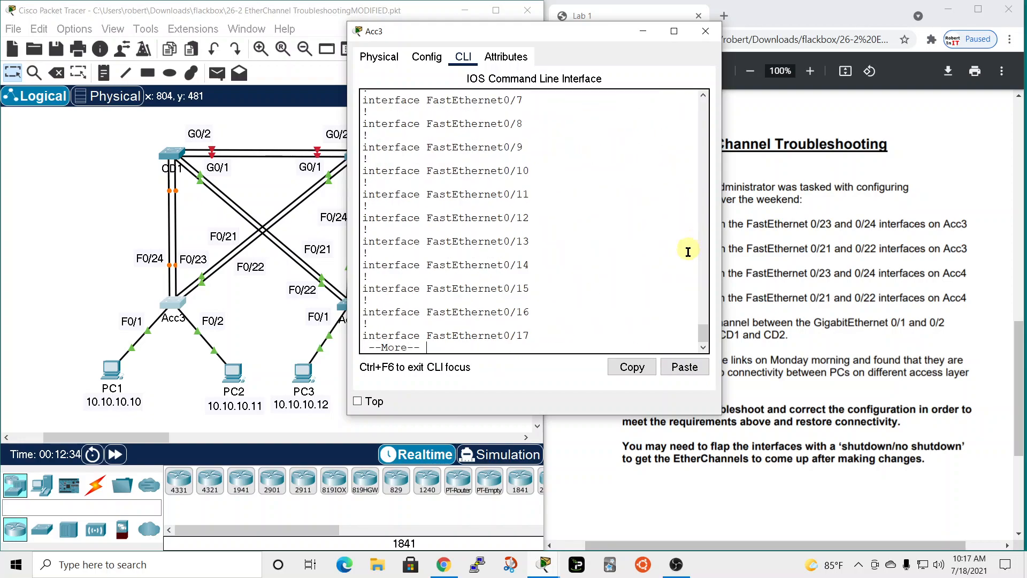
key(space)
key(space)
Check the channel-group modes of Acc3's FastEthernet0/23 and FastEthernet0/24 in the listing and close the Acc3 window.
scroll(657, 242, up, 1)
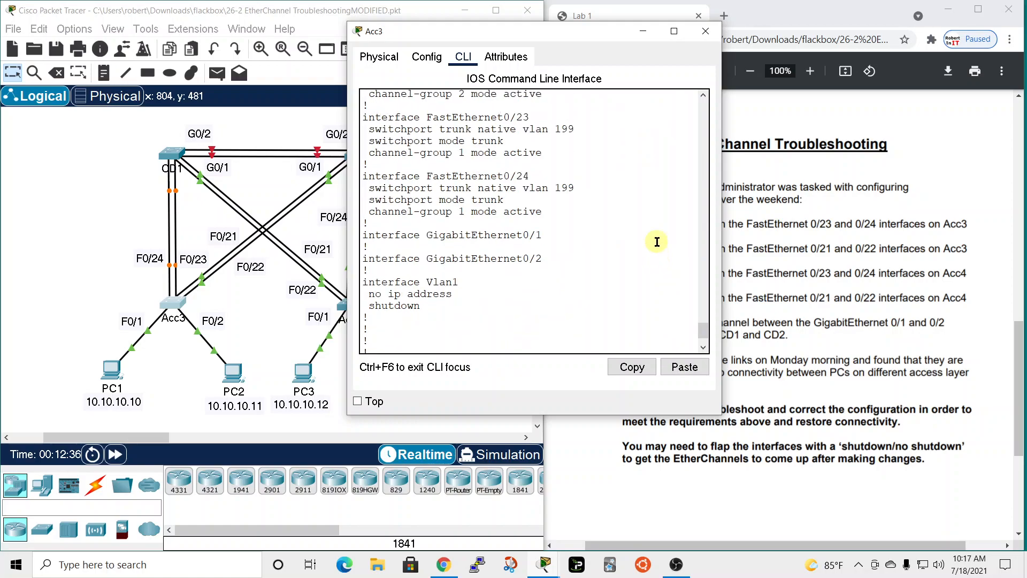
scroll(657, 242, up, 1)
drag(498, 245, 534, 225)
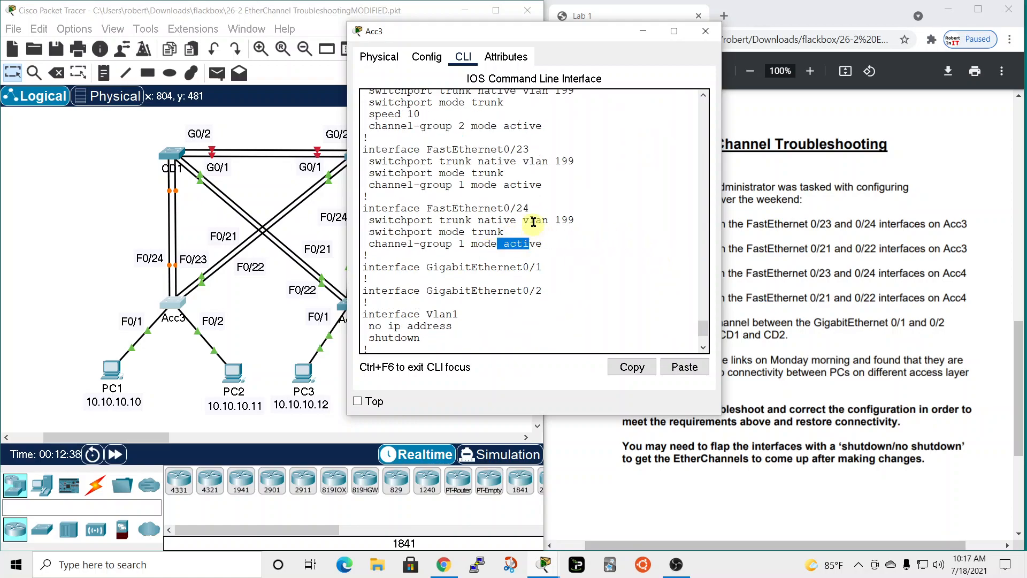
drag(504, 185, 536, 185)
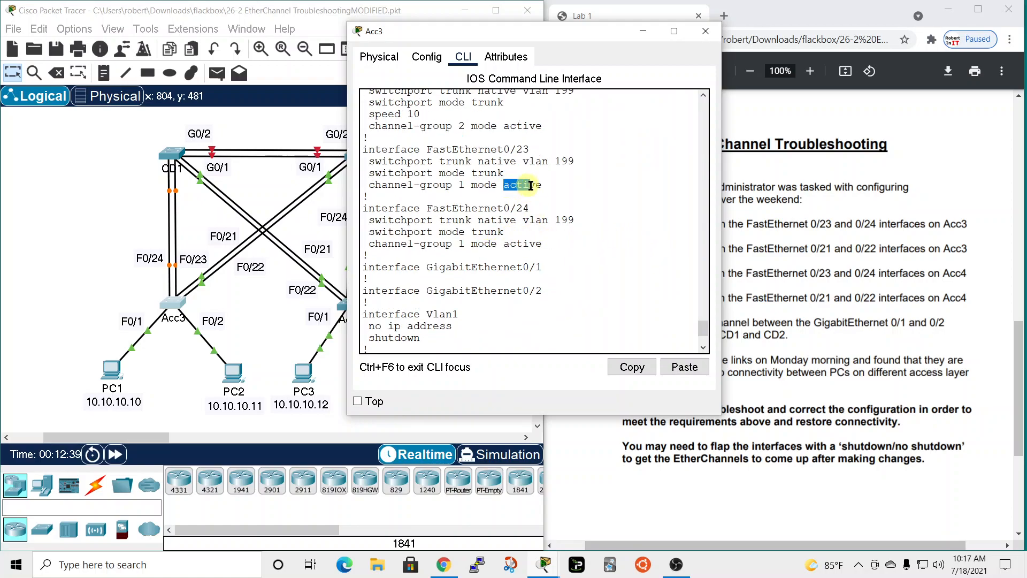
click(705, 32)
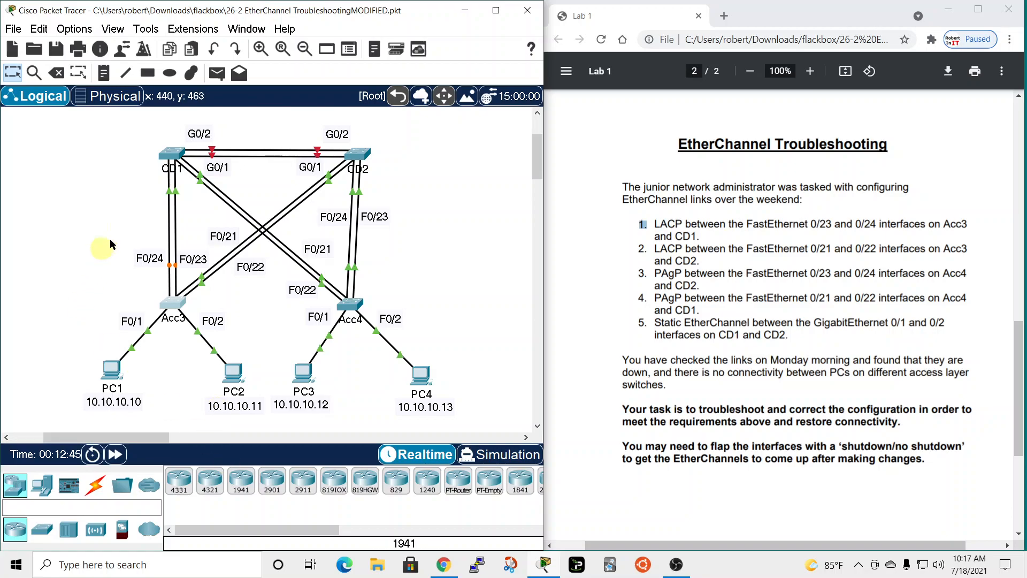
Open CD1's command line and quit its pending configuration listing to return to the privileged EXEC prompt.
click(166, 157)
drag(492, 76, 492, 8)
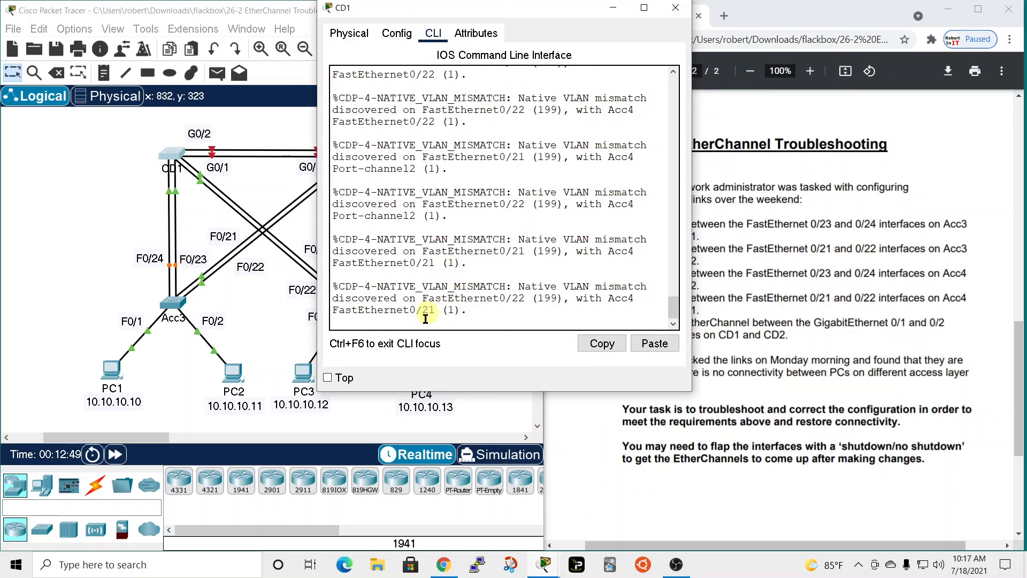
key(Return)
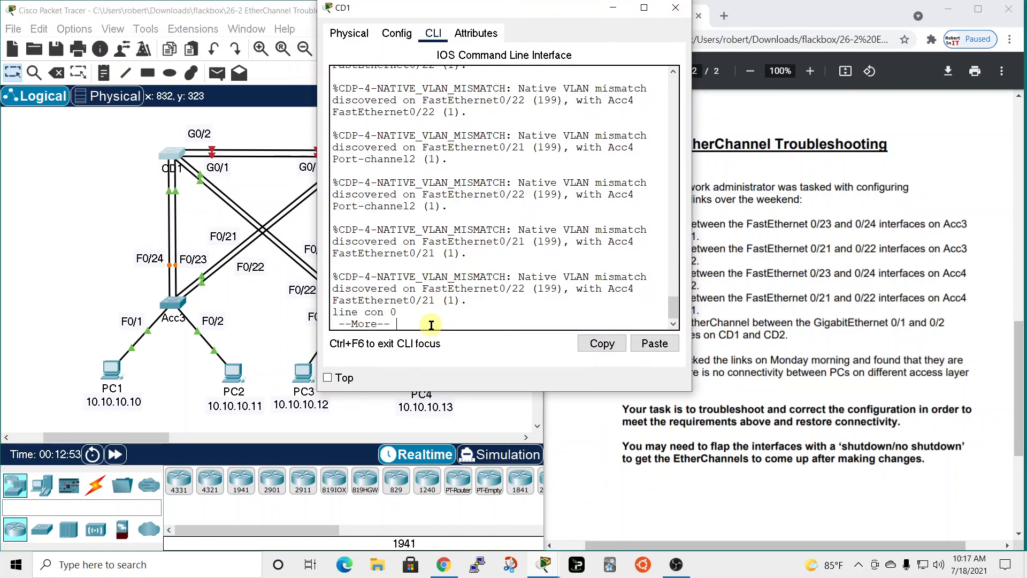
key(q)
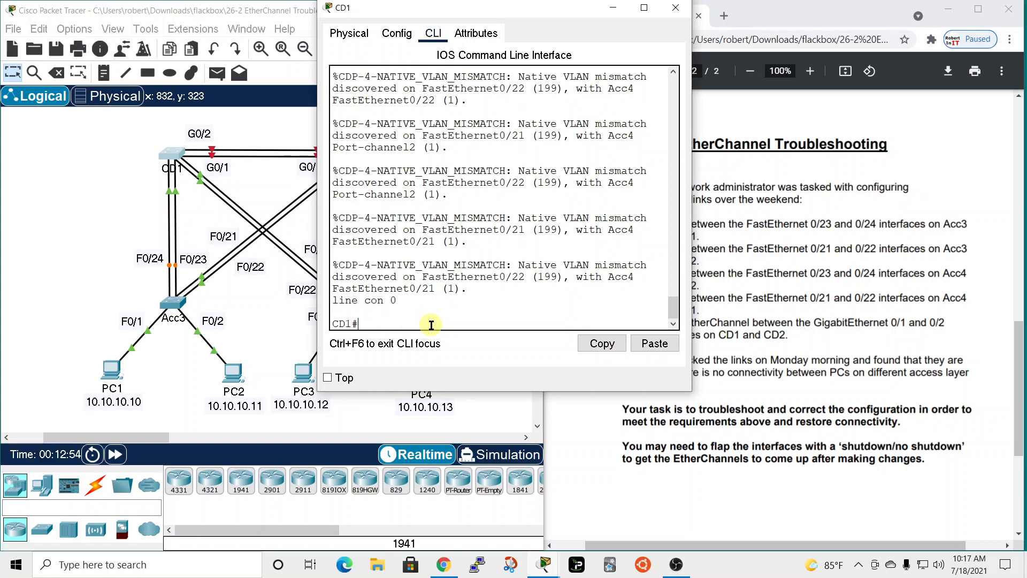
Display the EtherChannel summary on CD1 and move its window clear of the topology.
text(sh ether)
key(Tab)
text(sum)
key(Tab)
key(Return)
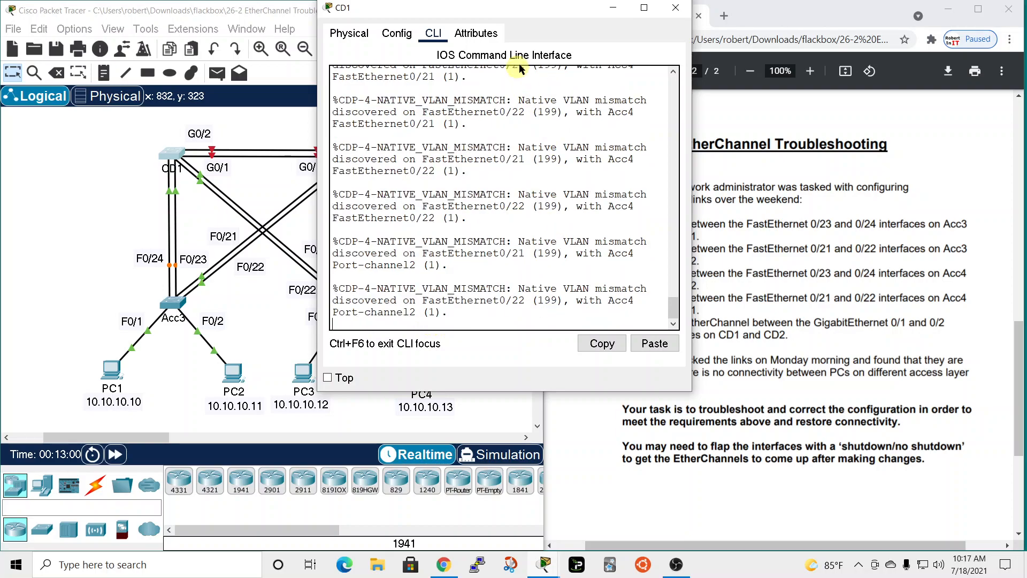
drag(555, 14, 632, 24)
scroll(614, 323, up, 10)
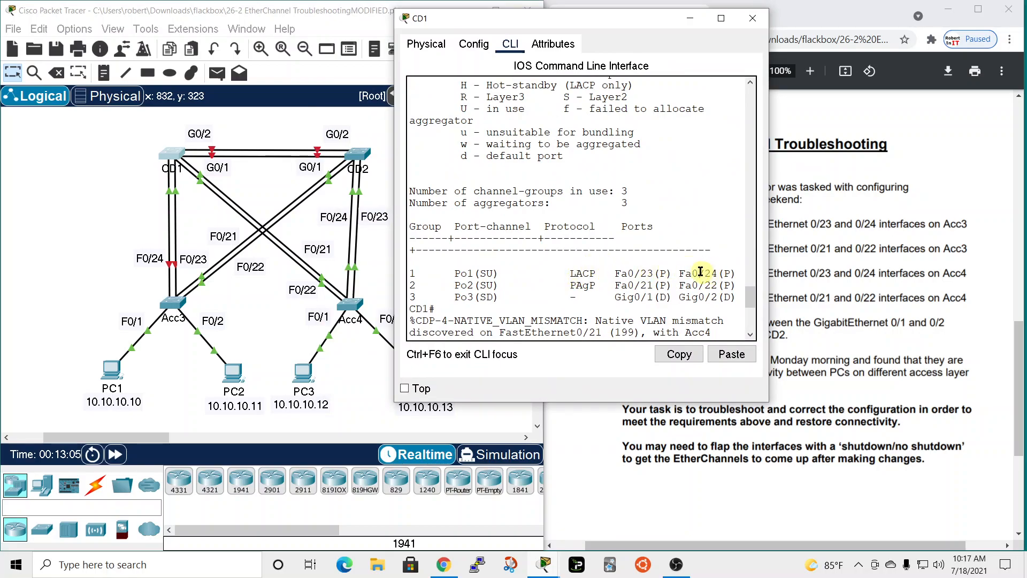
Check the status flags of CD1's port-channel 1 against the flag legend in the EtherChannel summary.
drag(479, 273, 488, 274)
scroll(562, 279, up, 2)
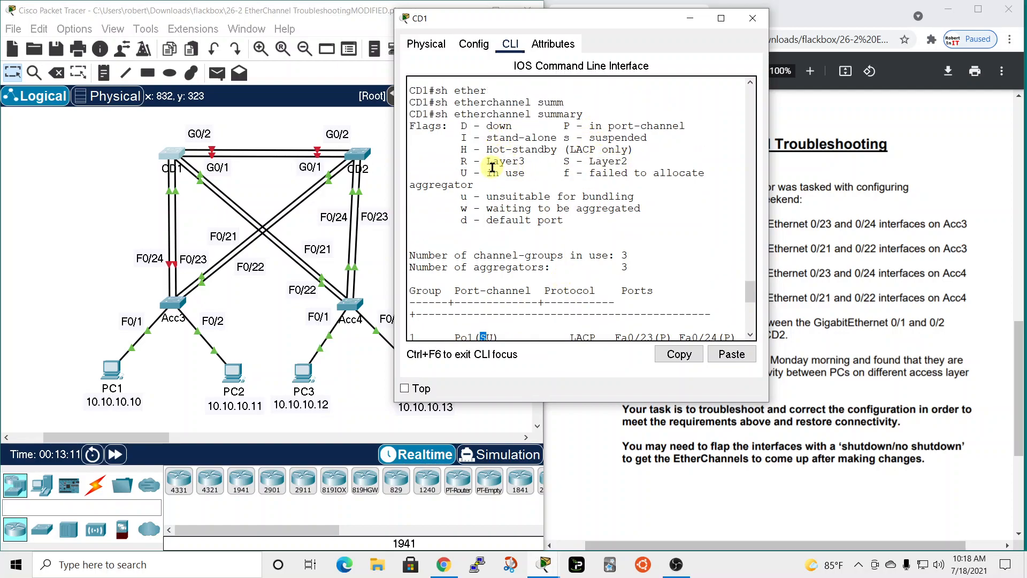
drag(480, 172, 512, 172)
scroll(466, 206, down, 10)
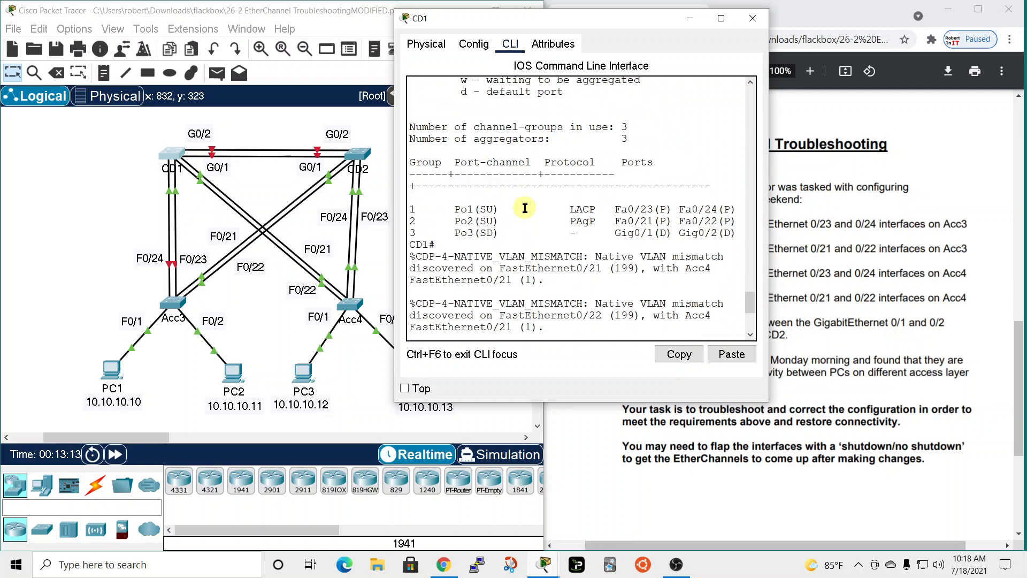
Close the CD1 window and highlight requirement 2, the Acc3–CD2 LACP link, in the lab document.
click(752, 18)
click(708, 64)
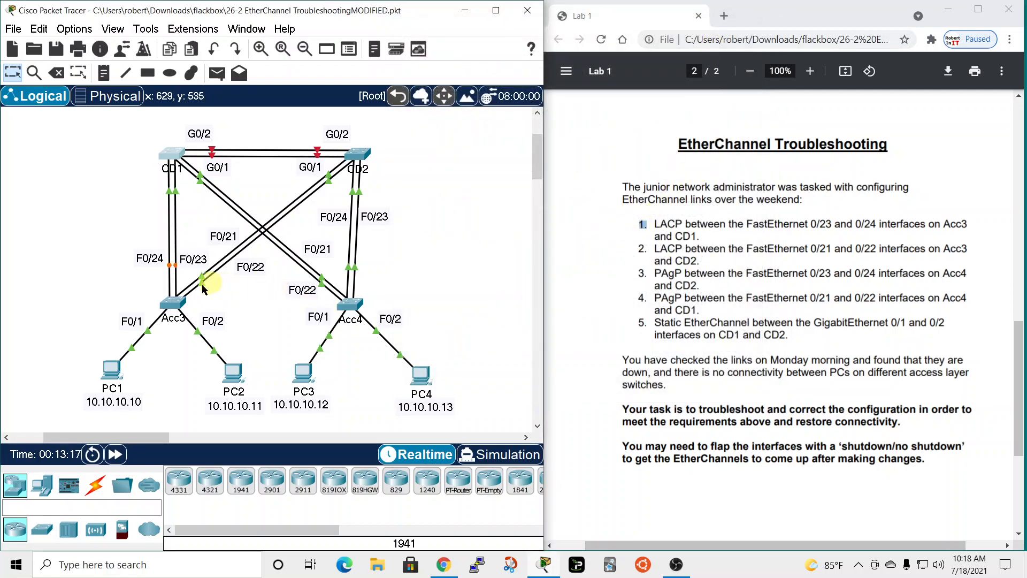
click(176, 168)
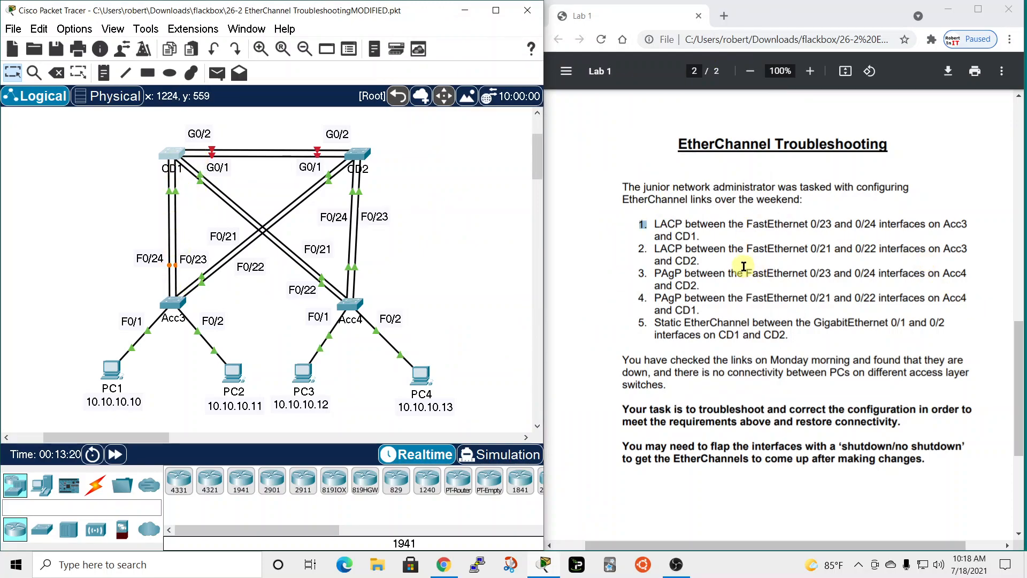
drag(637, 251, 650, 251)
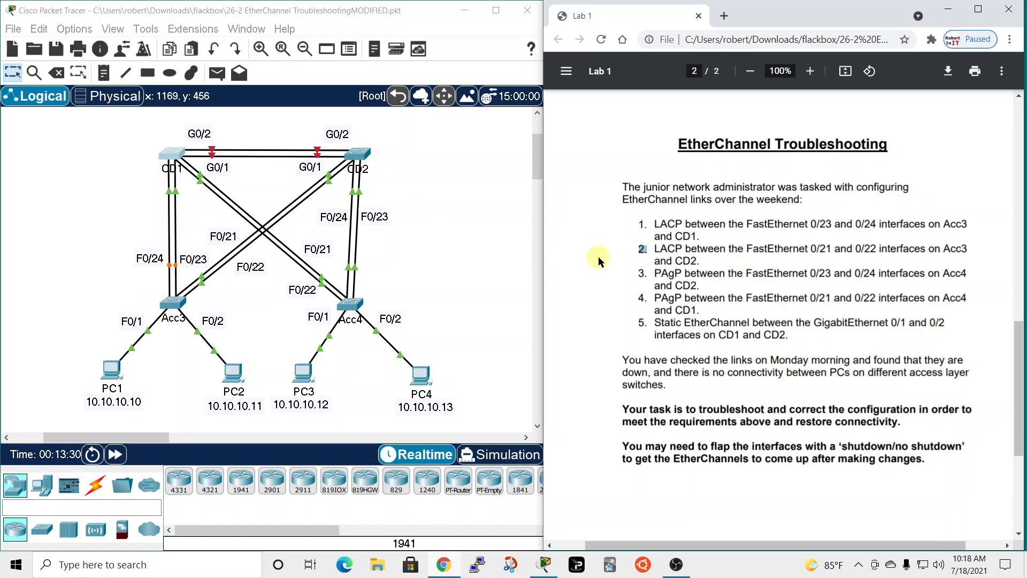
Reopen Acc3's command line and quit its pending configuration listing to return to the privileged EXEC prompt.
click(174, 303)
drag(514, 83, 246, 1)
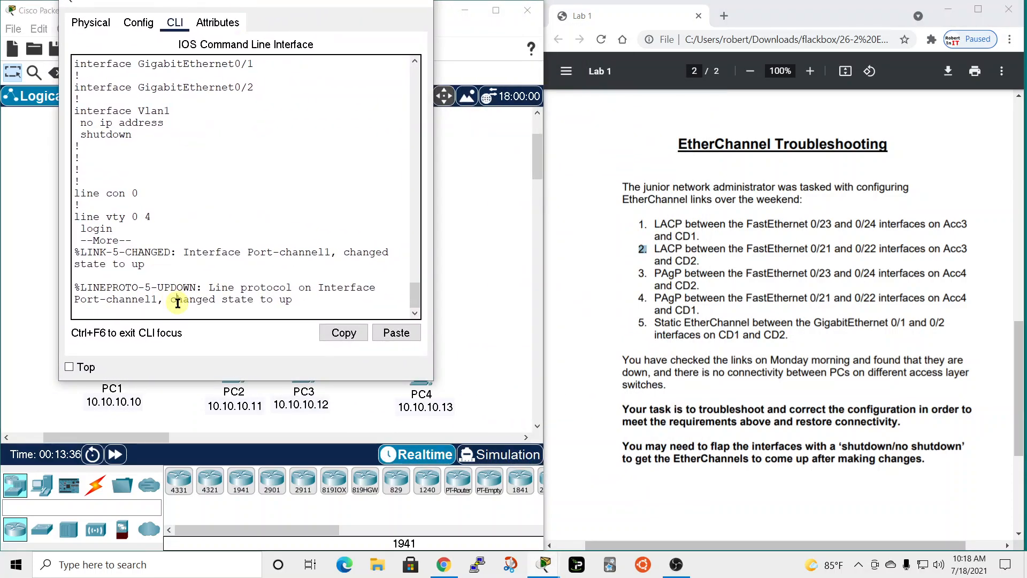
key(Return)
key(q)
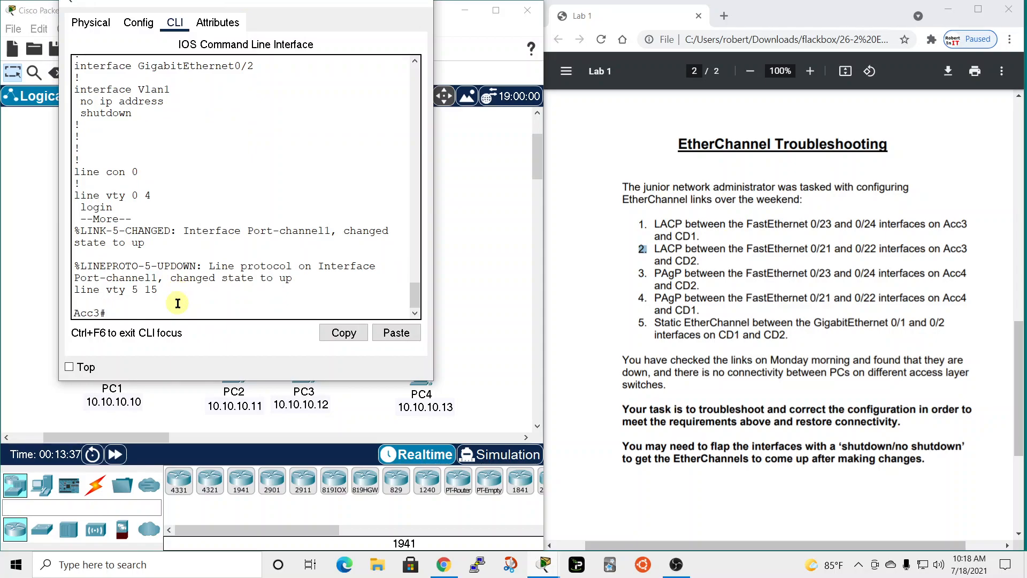
Display the EtherChannel summary on Acc3 and move its window beside the topology.
text(sh ether)
key(Tab)
text(sum)
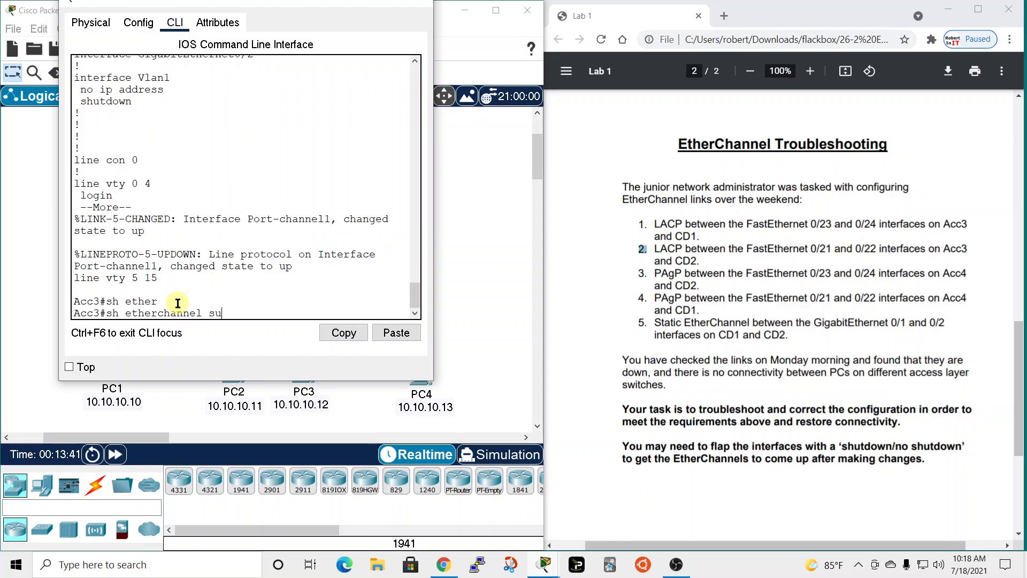
key(Tab)
key(Return)
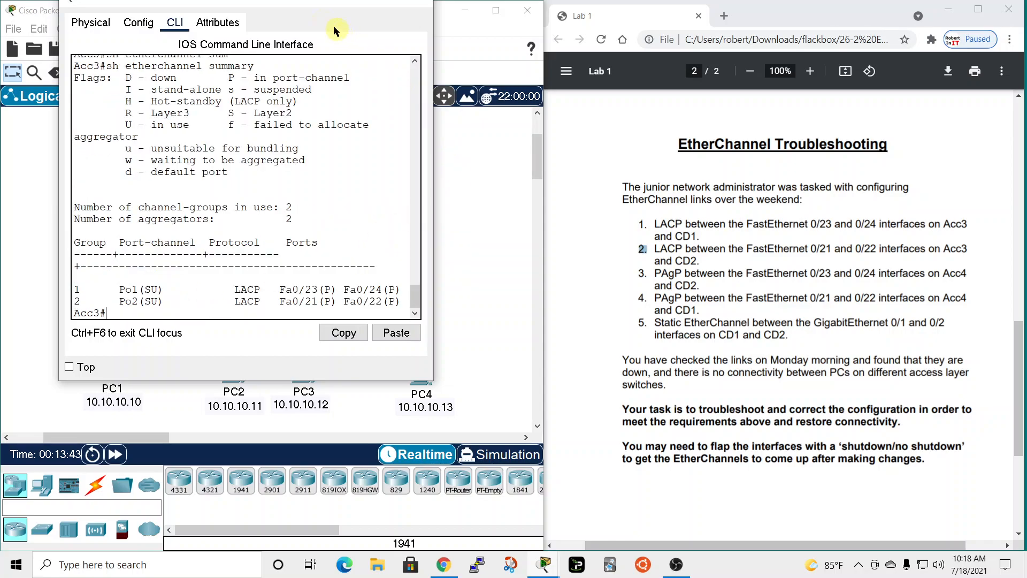
drag(317, 7, 699, 6)
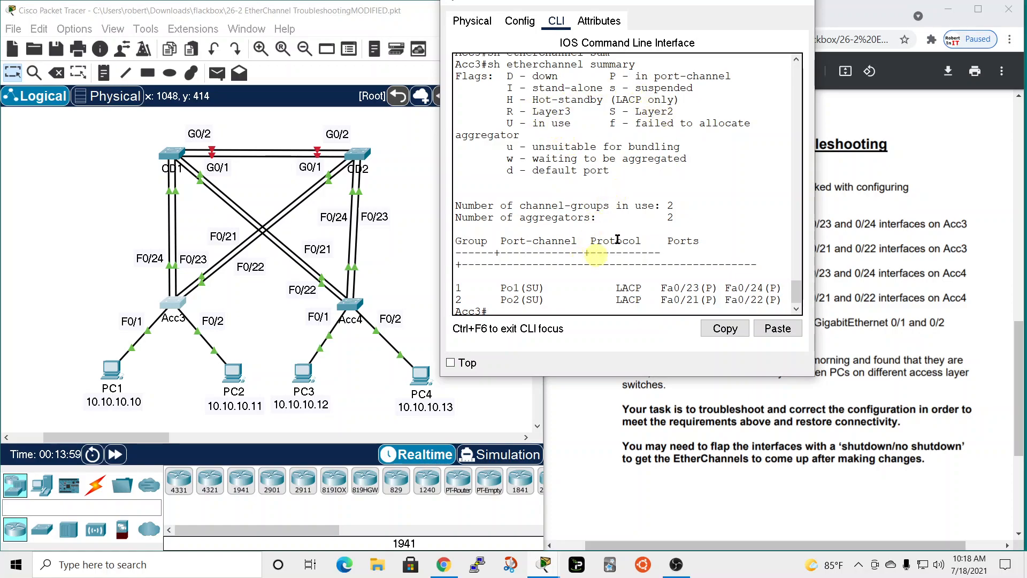
drag(711, 4, 688, 28)
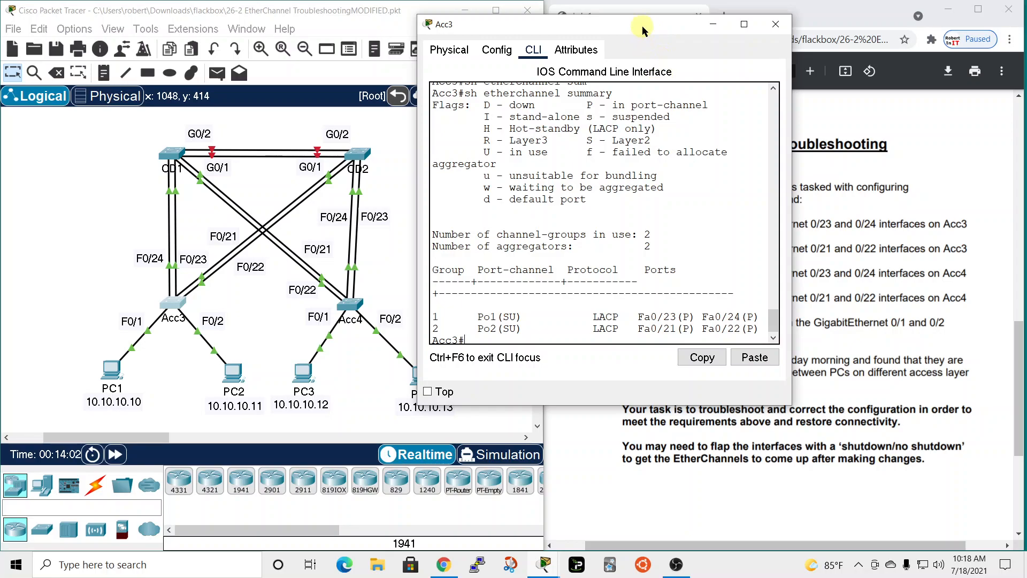
drag(642, 26, 736, 24)
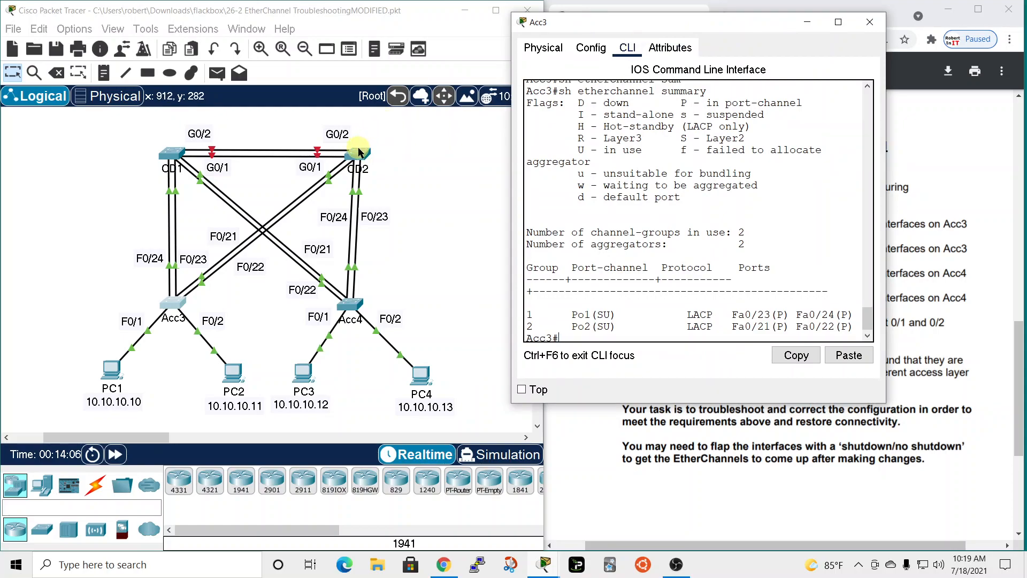
Open CD2's command line in a window placed beside the Acc3 window.
click(358, 164)
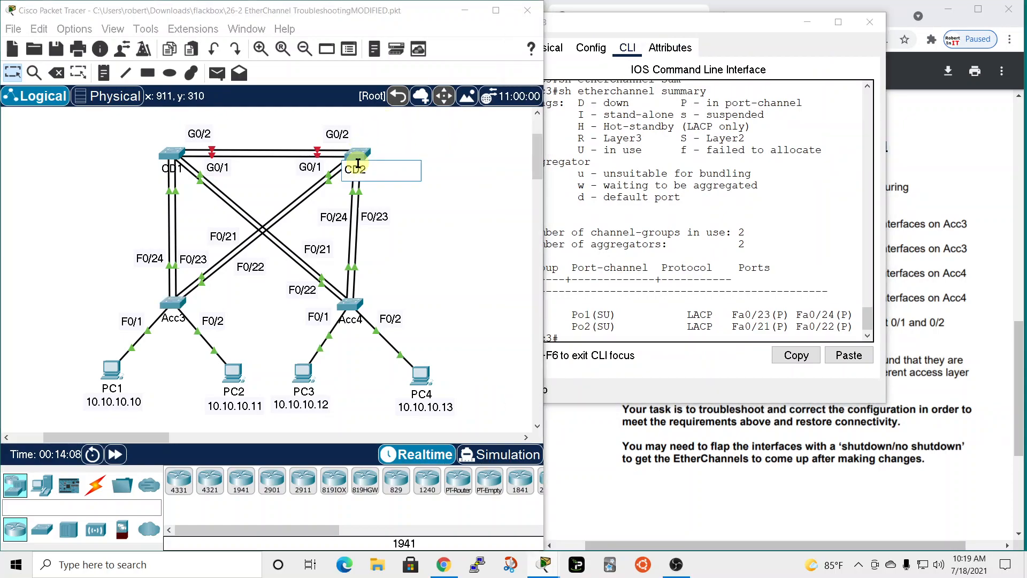
click(409, 149)
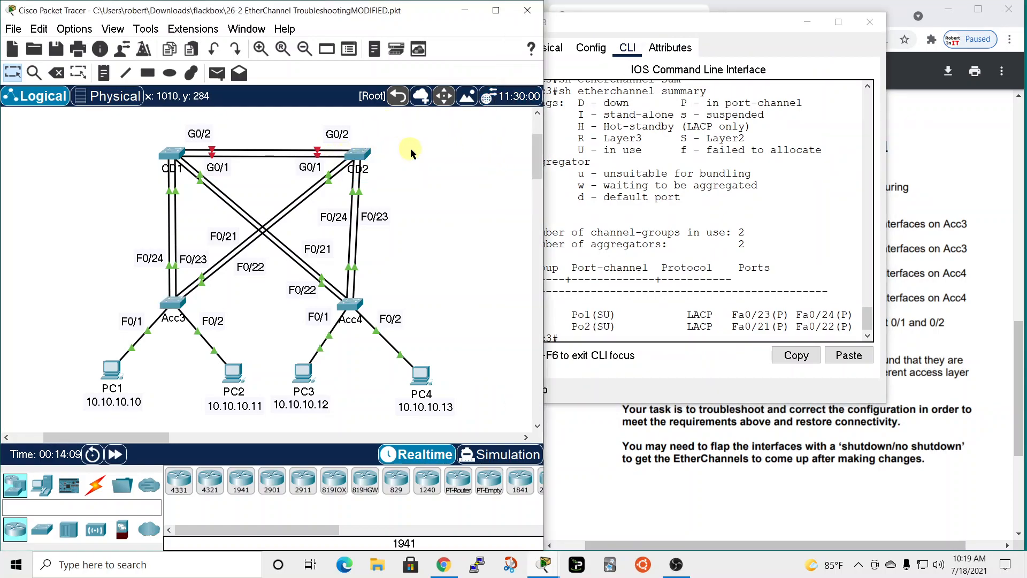
click(361, 155)
drag(580, 84, 294, 18)
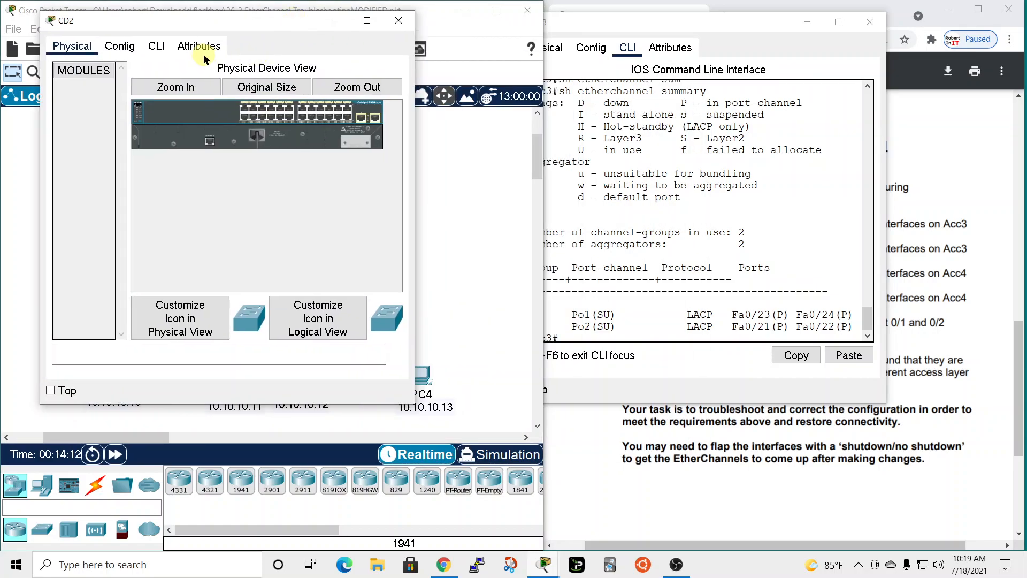
click(155, 46)
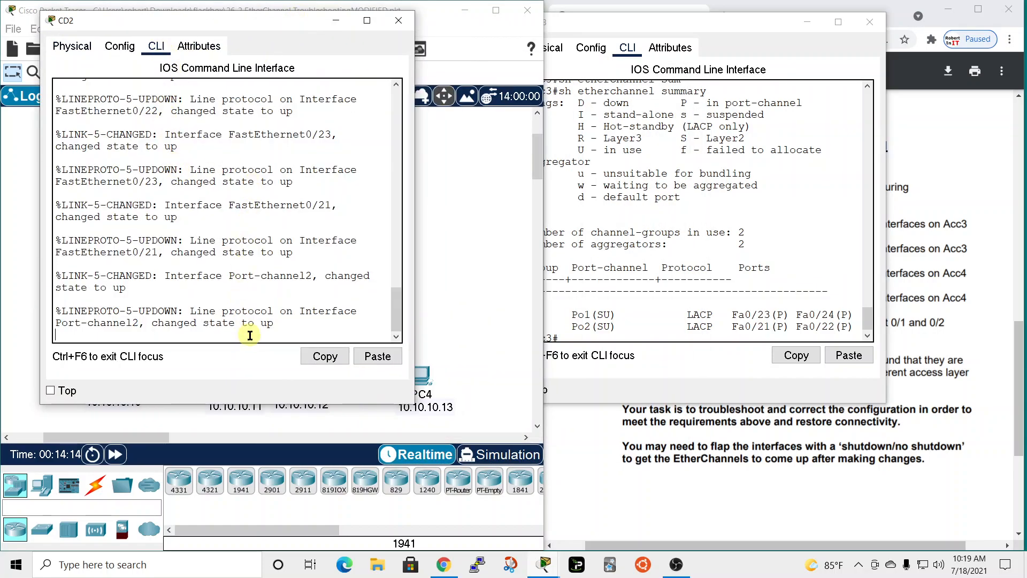
Enter privileged EXEC mode on CD2 and display its EtherChannel summary.
key(Return)
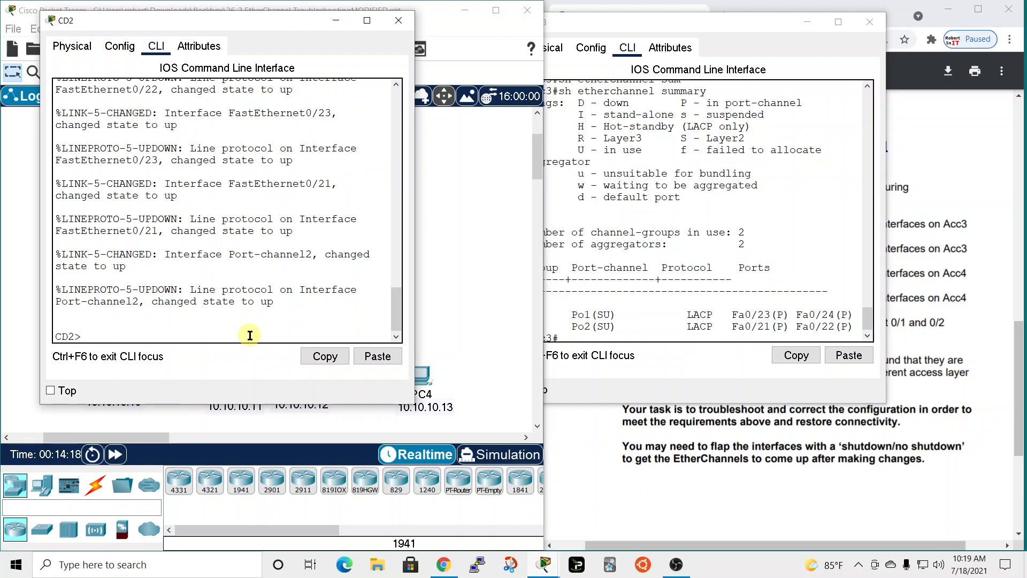
text(en)
key(Return)
text(conf)
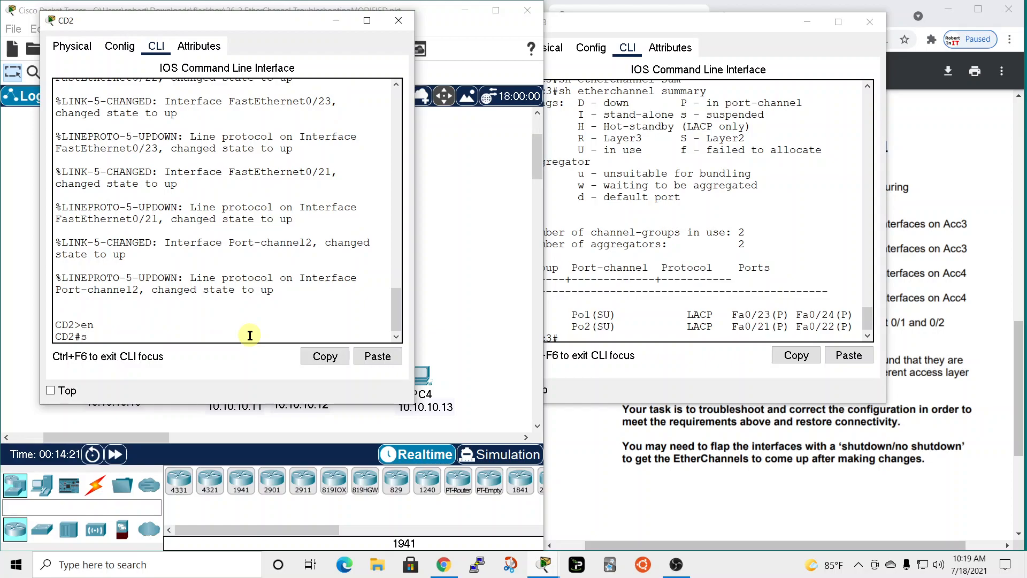
key(Tab)
text(summ)
key(Return)
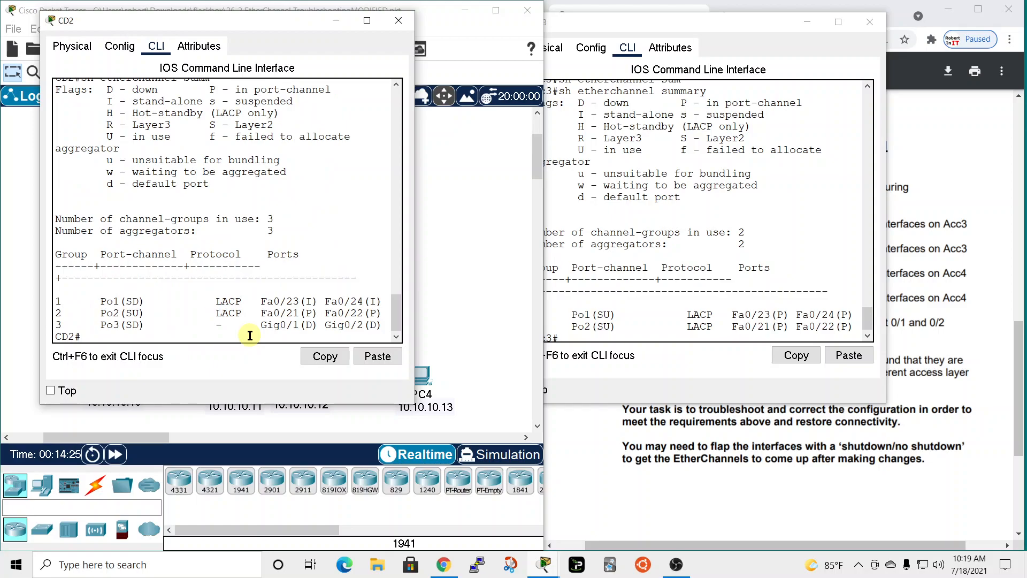
Arrange the Acc3 and CD2 windows side by side to compare their EtherChannel summaries for the link between them.
drag(287, 18, 847, 40)
click(668, 21)
drag(668, 21, 204, 19)
drag(689, 50, 519, 33)
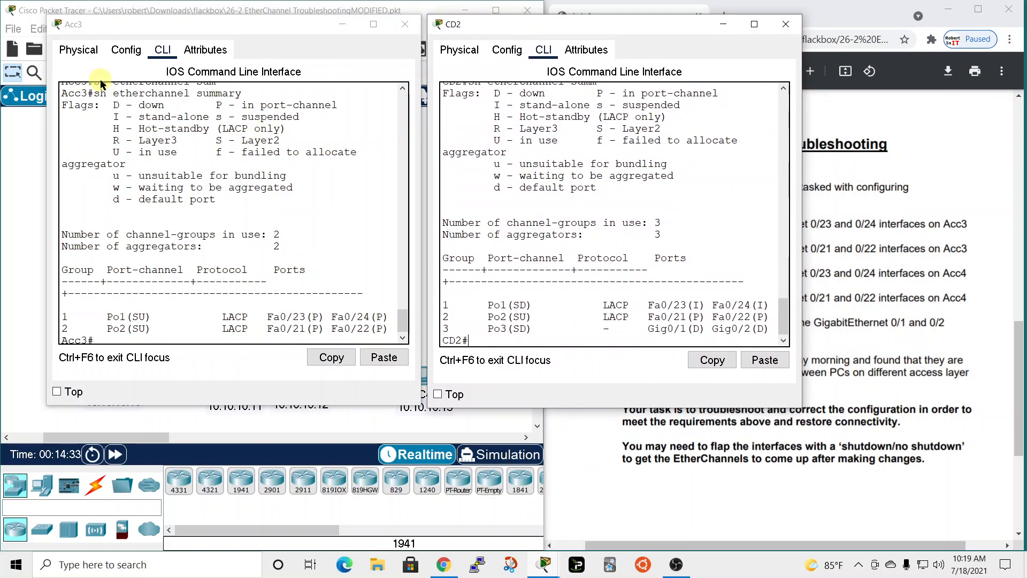
scroll(172, 240, up, 1)
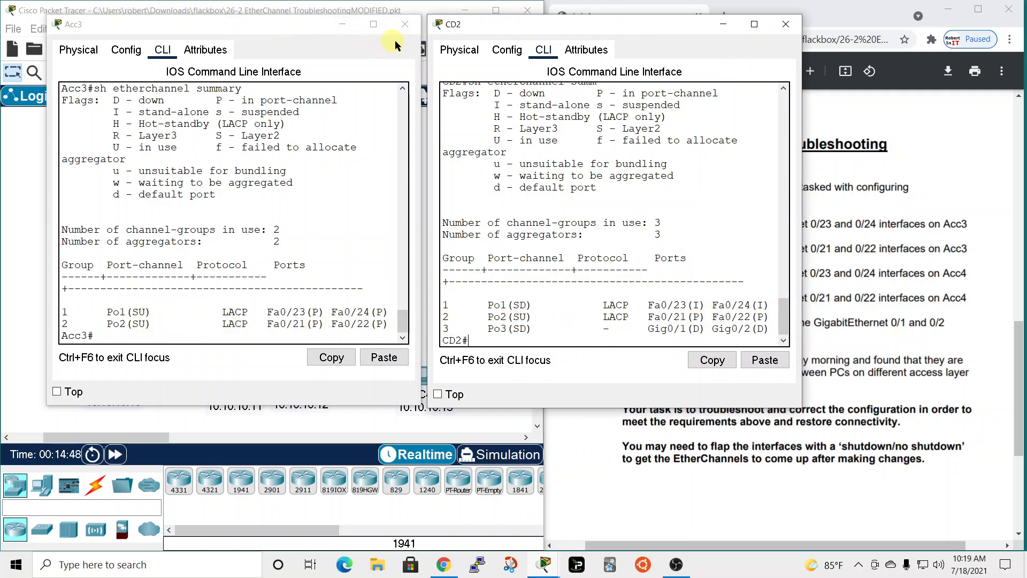
drag(278, 28, 638, 43)
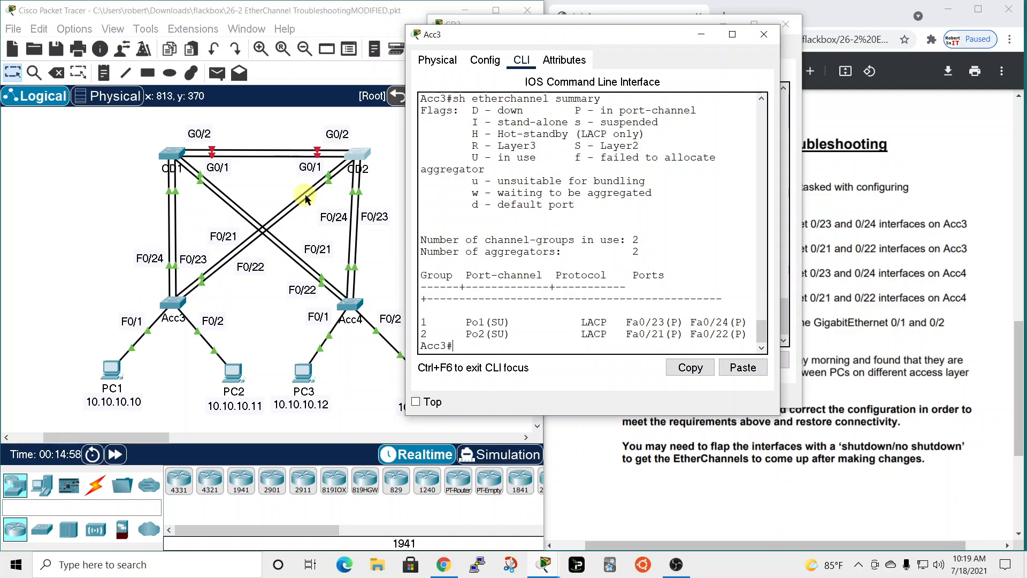
drag(599, 36, 227, 26)
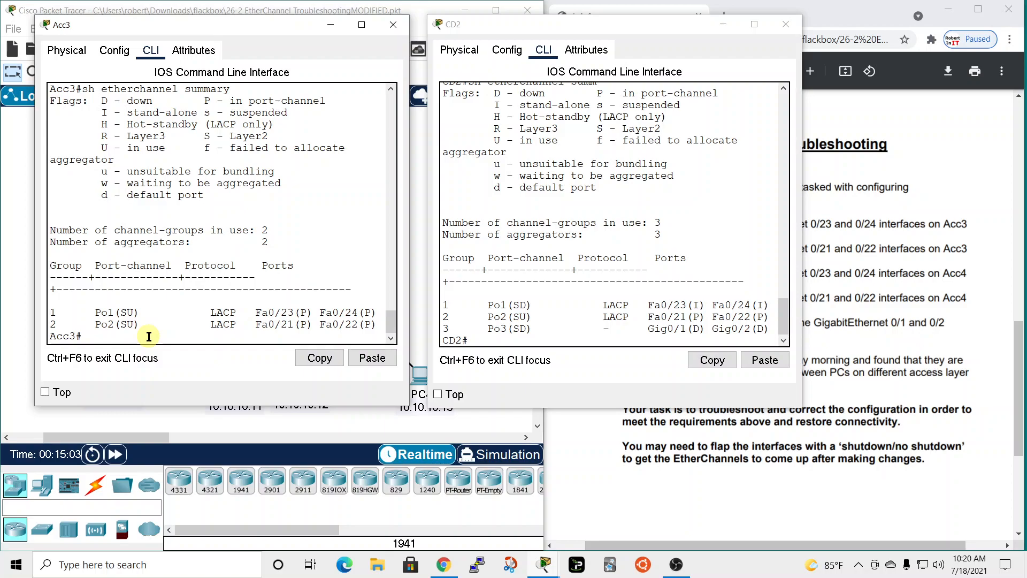
Display the running configuration on both Acc3 and CD2.
key(Return)
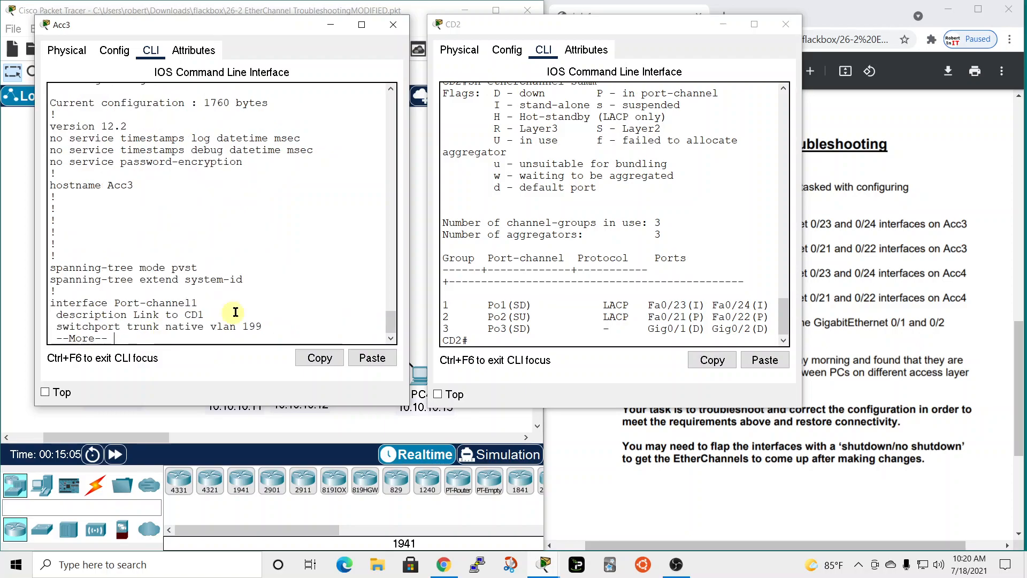
click(517, 336)
text(sh)
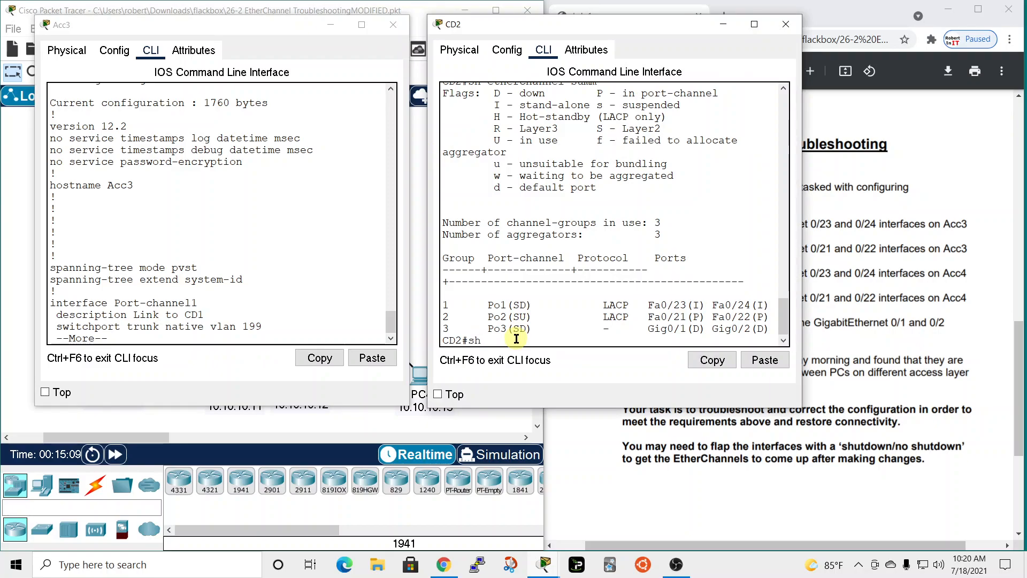
text( run)
key(Return)
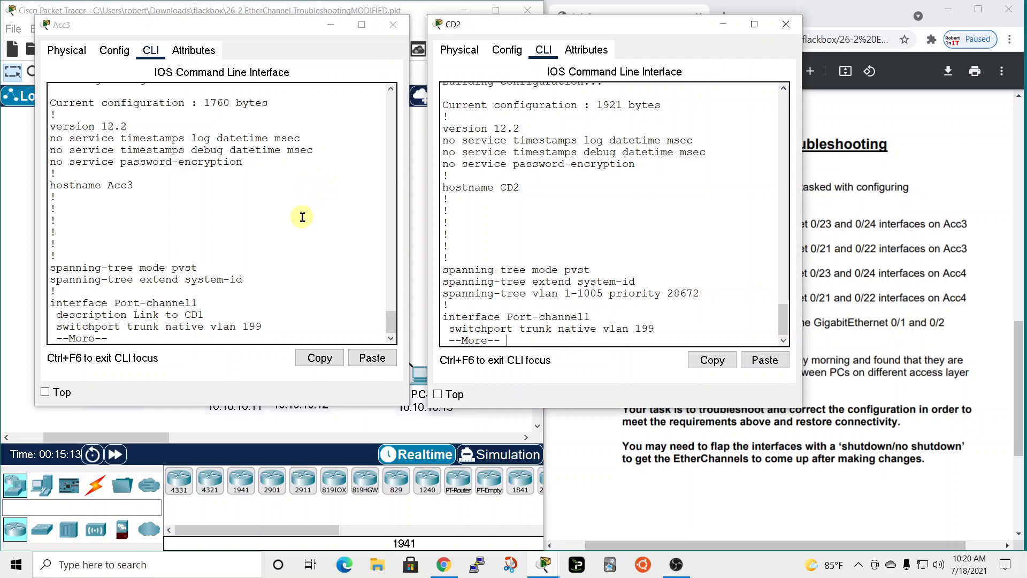
Page through Acc3's running configuration to its FastEthernet0/21 and 0/22 sections, and advance CD2's listing by a page.
key(space)
click(309, 163)
key(space)
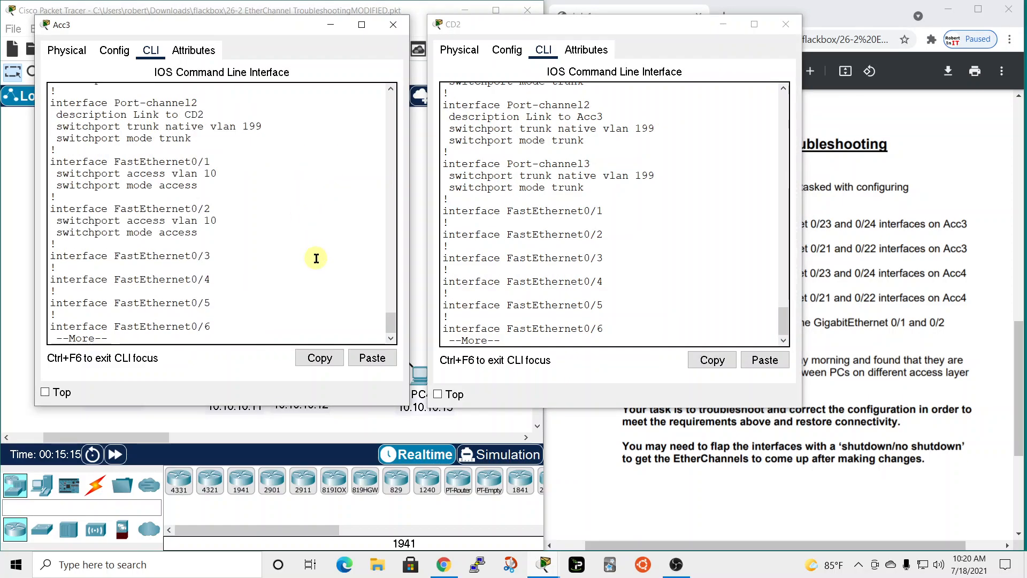
key(space)
key(space)
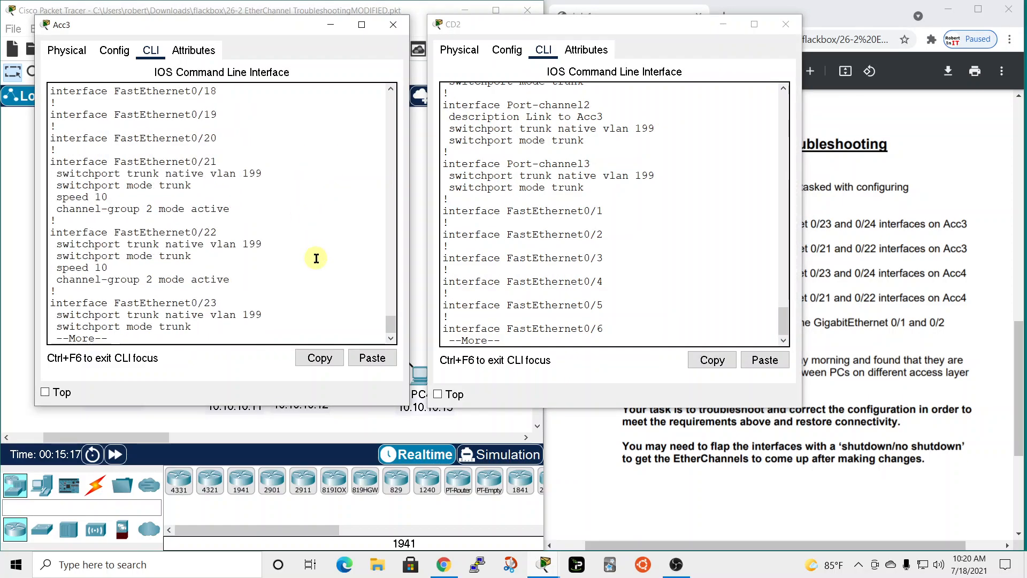
Enlarge both command-line windows and compare the FastEthernet0/21 and 0/22 settings of CD2 and Acc3, marking Acc3's speed line.
drag(362, 410, 356, 490)
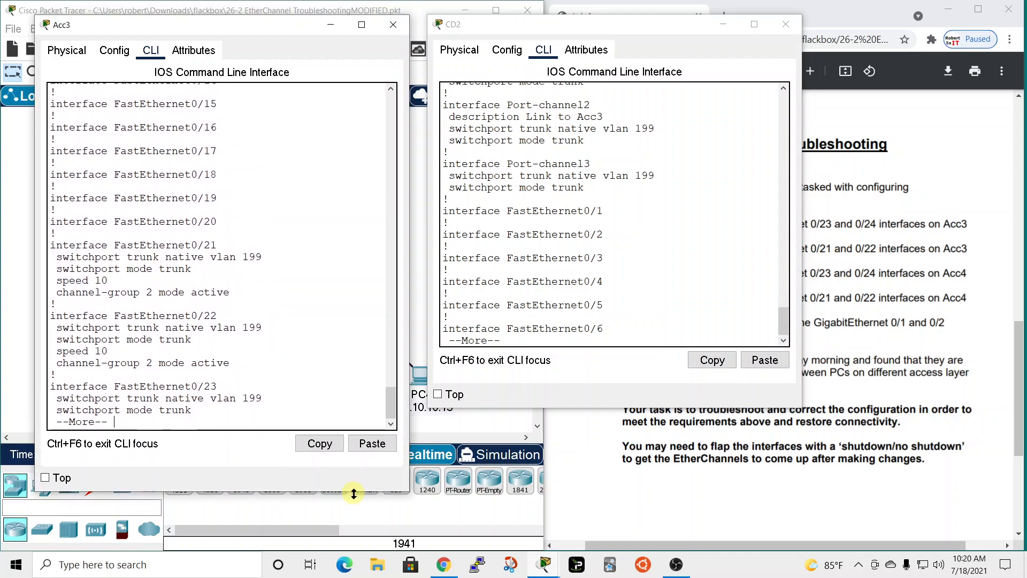
drag(690, 410, 694, 479)
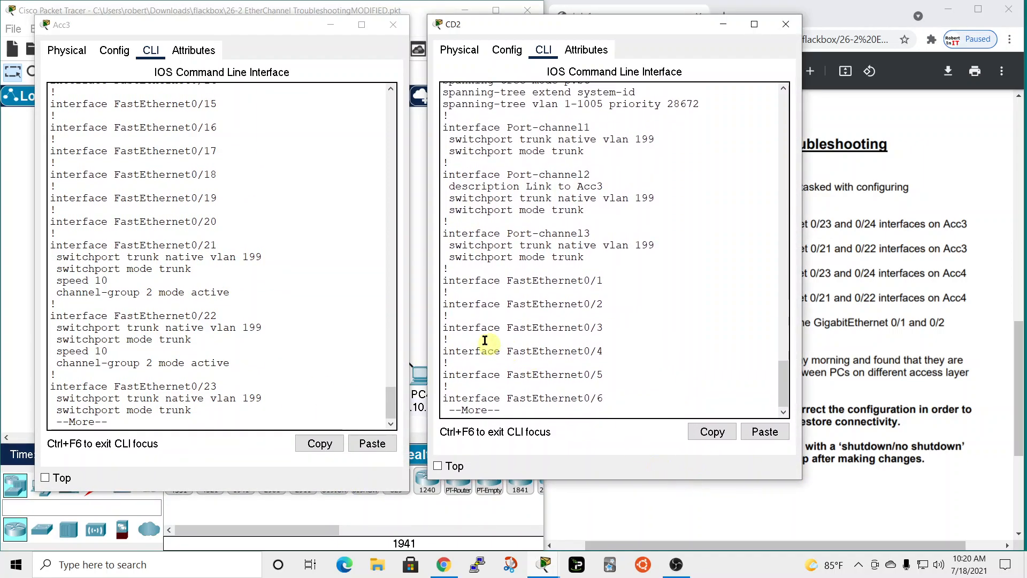
drag(407, 260, 426, 274)
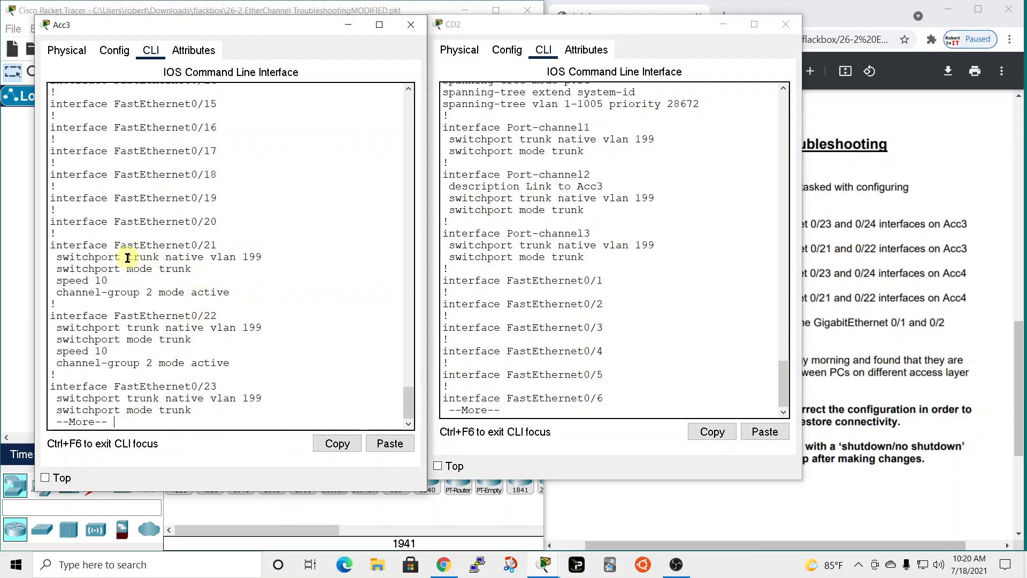
click(651, 48)
key(space)
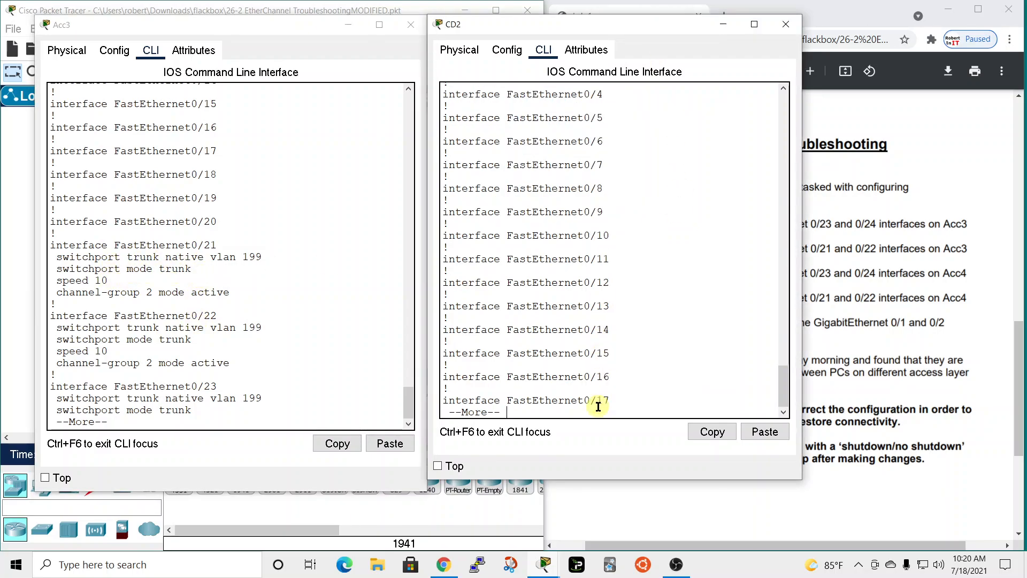
key(space)
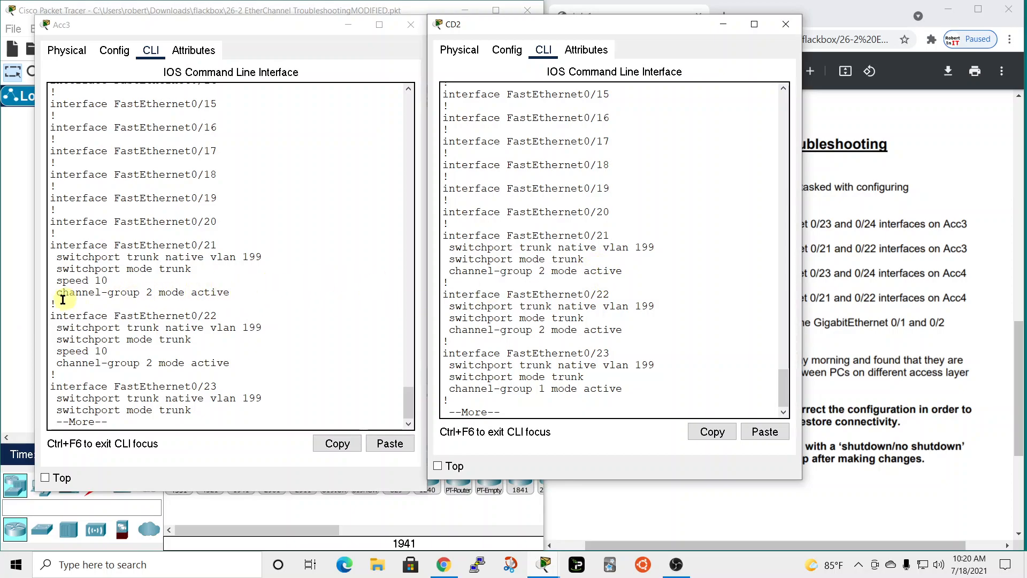
drag(58, 280, 107, 280)
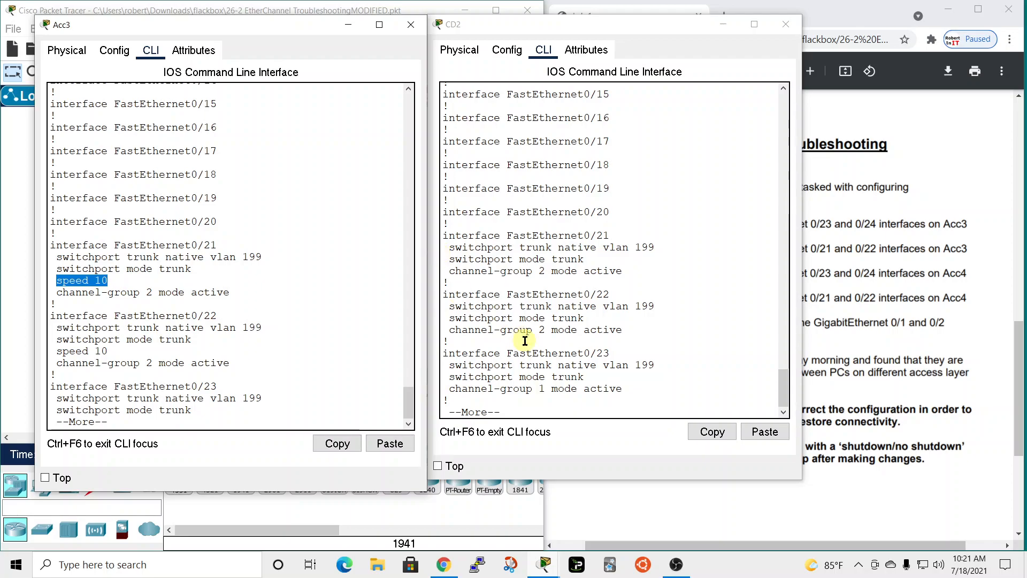
Leave Acc3's running configuration listing and enter global configuration mode.
click(255, 421)
key(q)
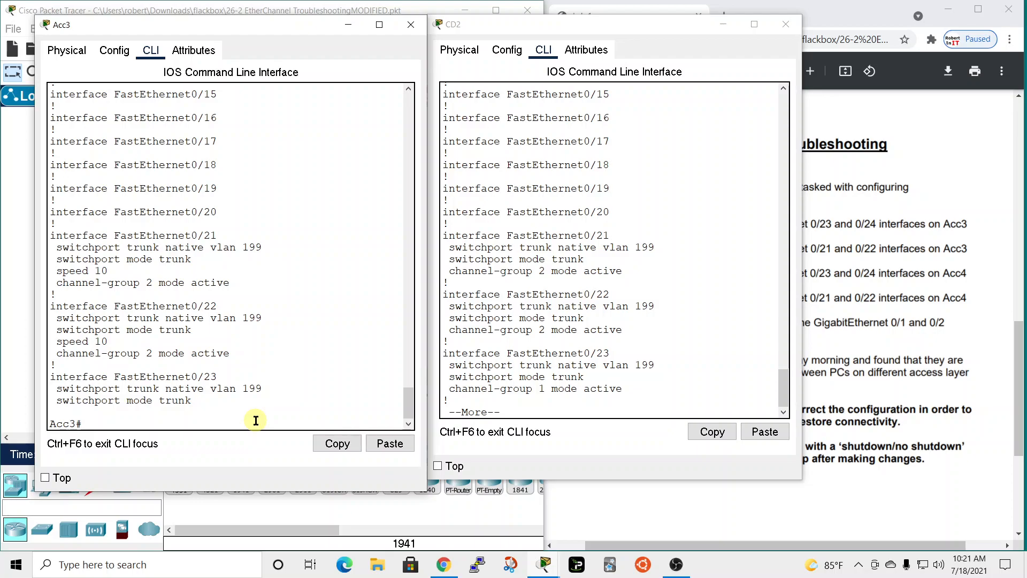
text(conf t)
key(Return)
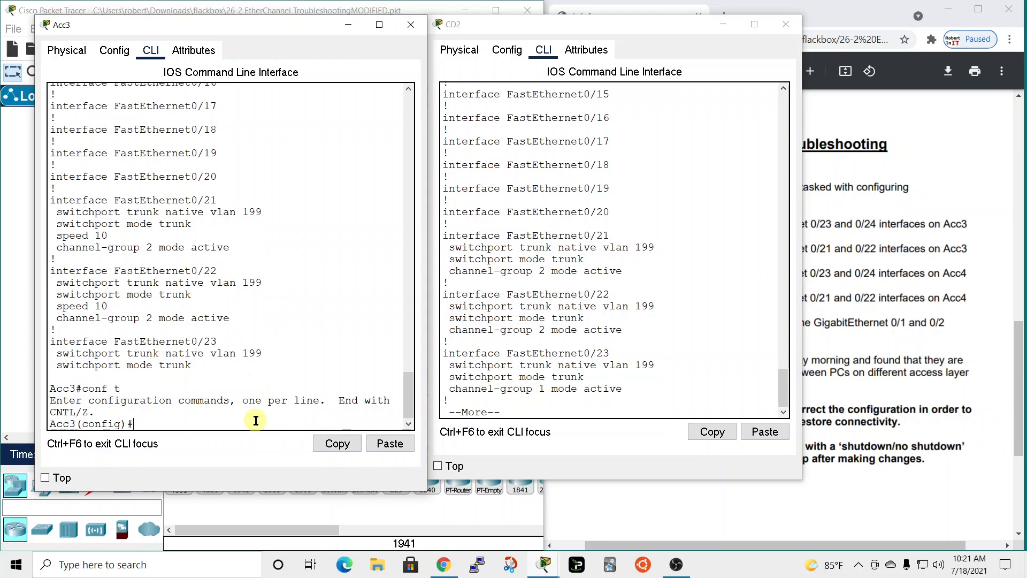
Enter interface range configuration for FastEthernet 0/21 - 22 on Acc3.
text(int)
key(Tab)
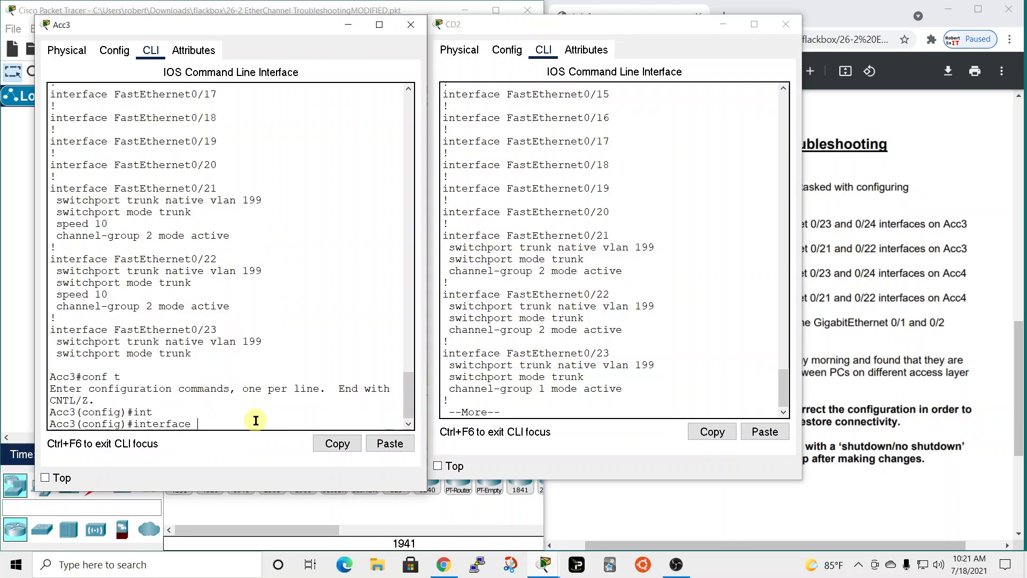
text(f)
key(BackSpace)
text(ran)
text(g3)
key(BackSpace)
key(Tab)
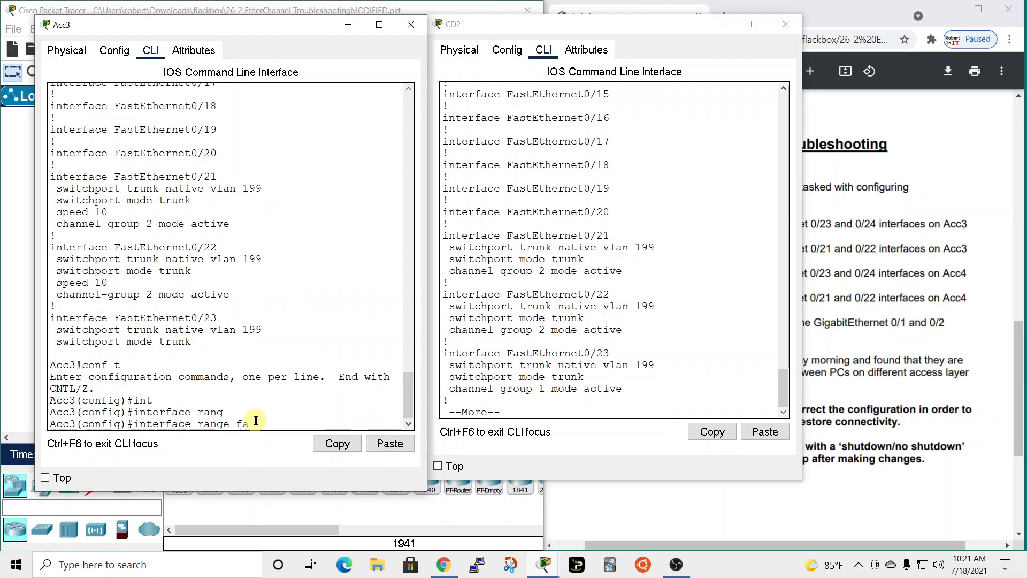
text(fa)
key(Tab)
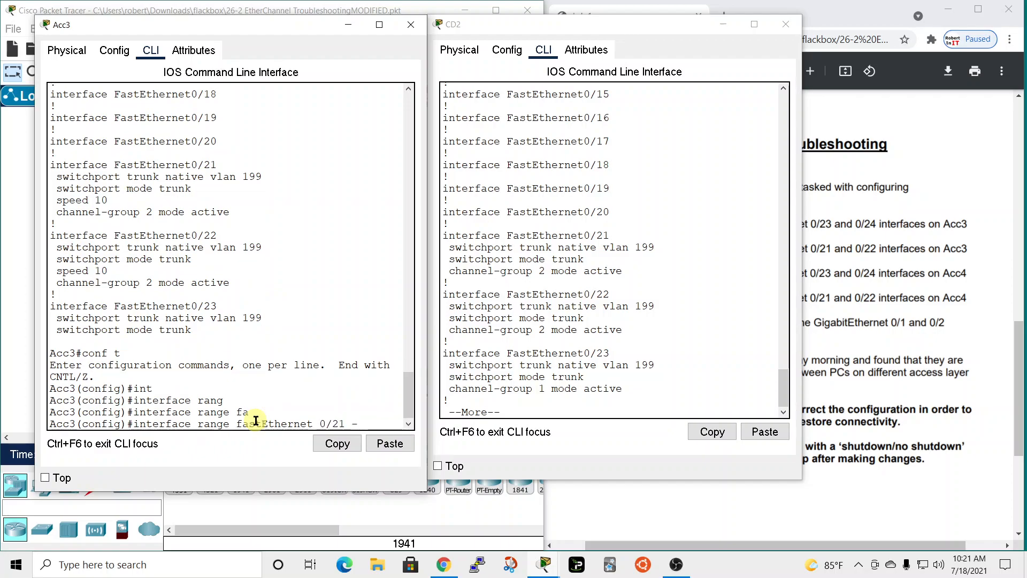
text(0/21 - 22)
key(Return)
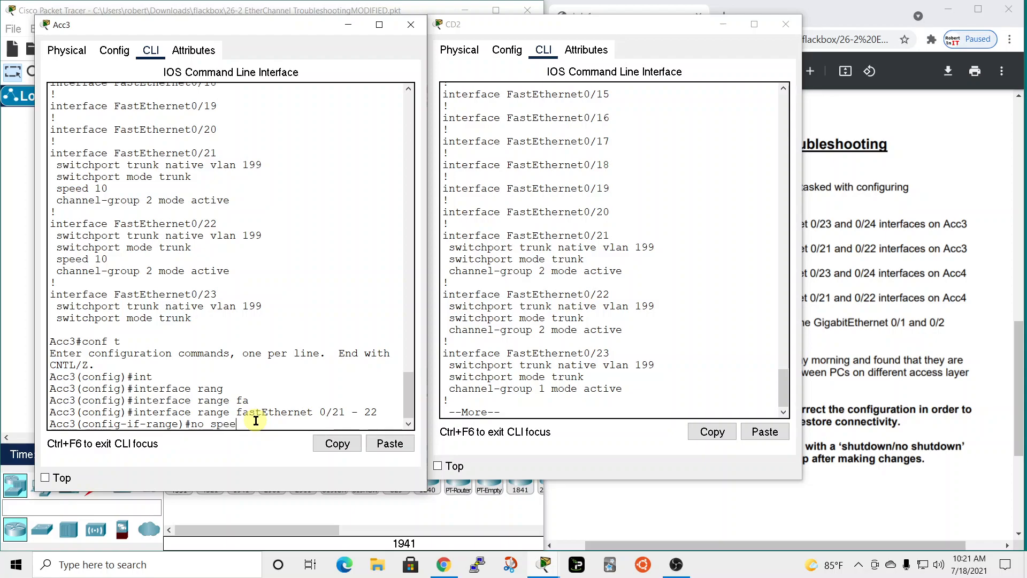
Remove the speed 10 setting from Acc3's selected interface range and return to privileged EXEC mode.
text(no speed 10)
key(Return)
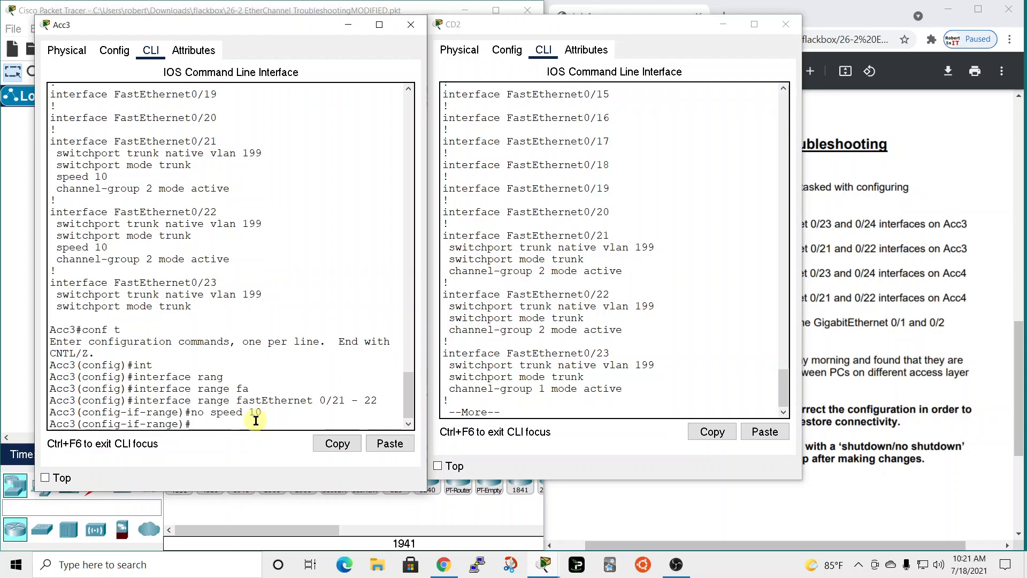
text(end)
key(Return)
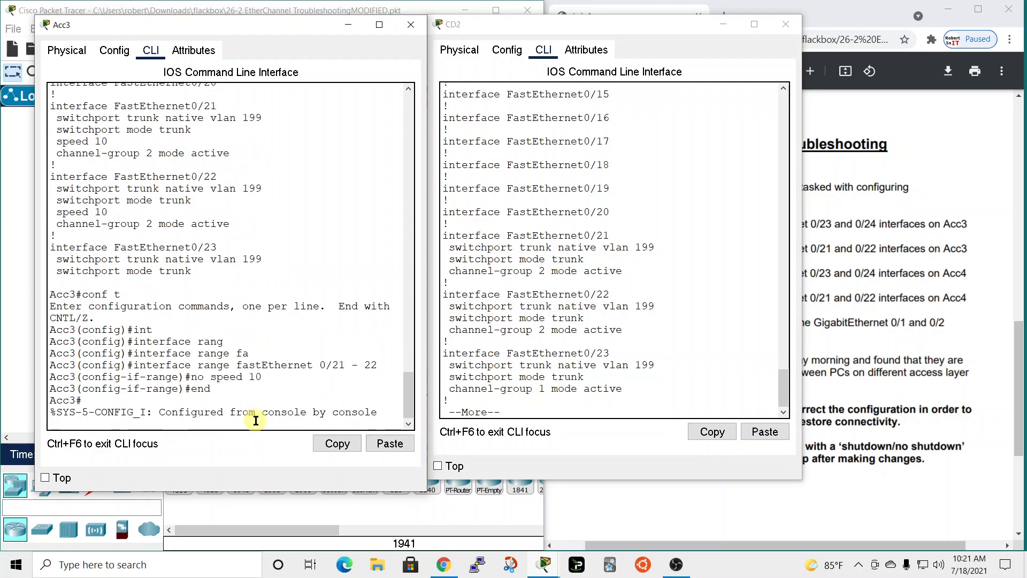
Review the FastEthernet0/21 and 0/22 sections of Acc3's running configuration again, and leave the listing.
key(Return)
text(sh run)
key(Return)
key(space)
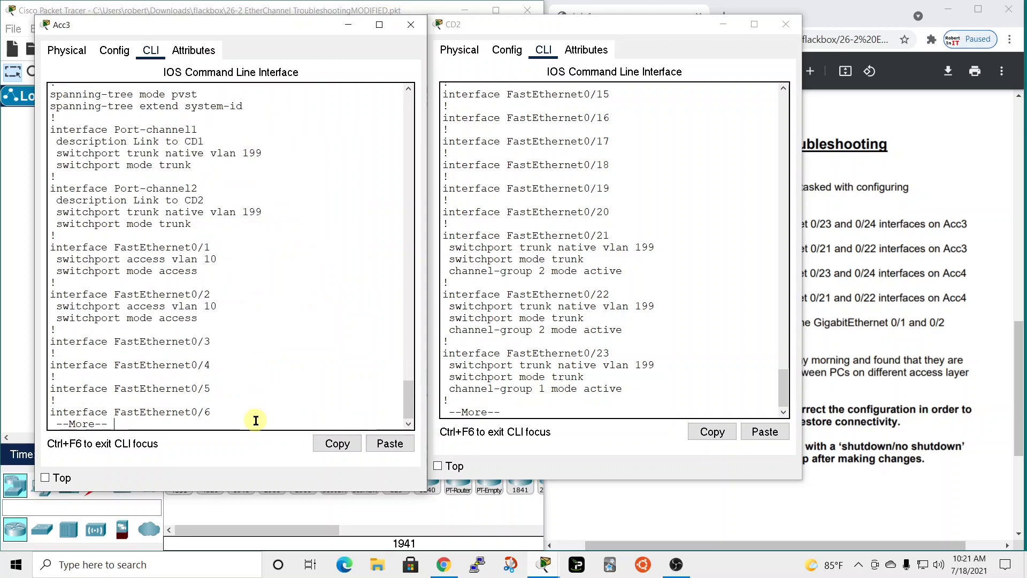
key(space)
key(space)
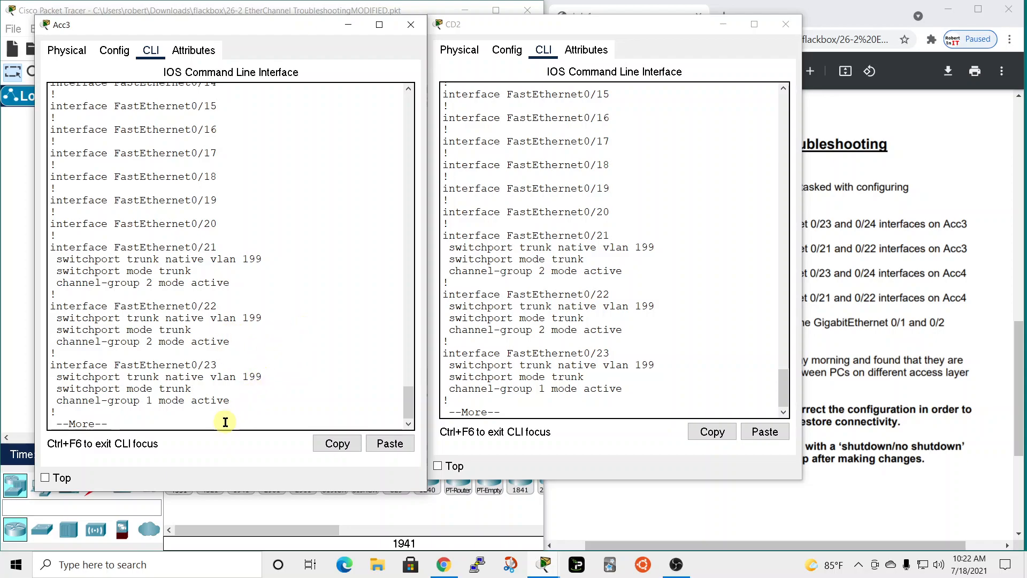
key(q)
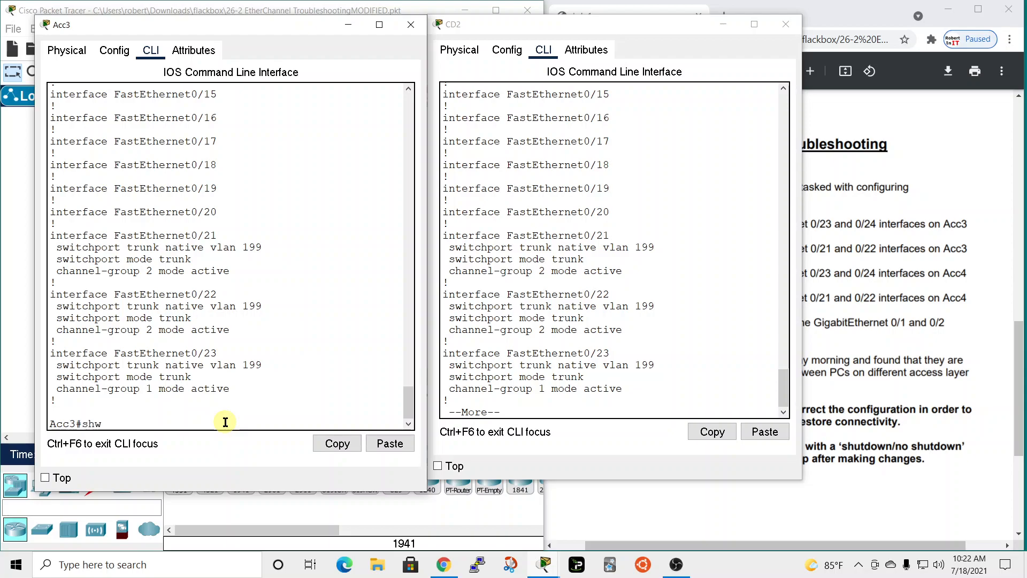
Display the EtherChannel summary on Acc3 again to check its port channels.
text(sh ether)
key(Tab)
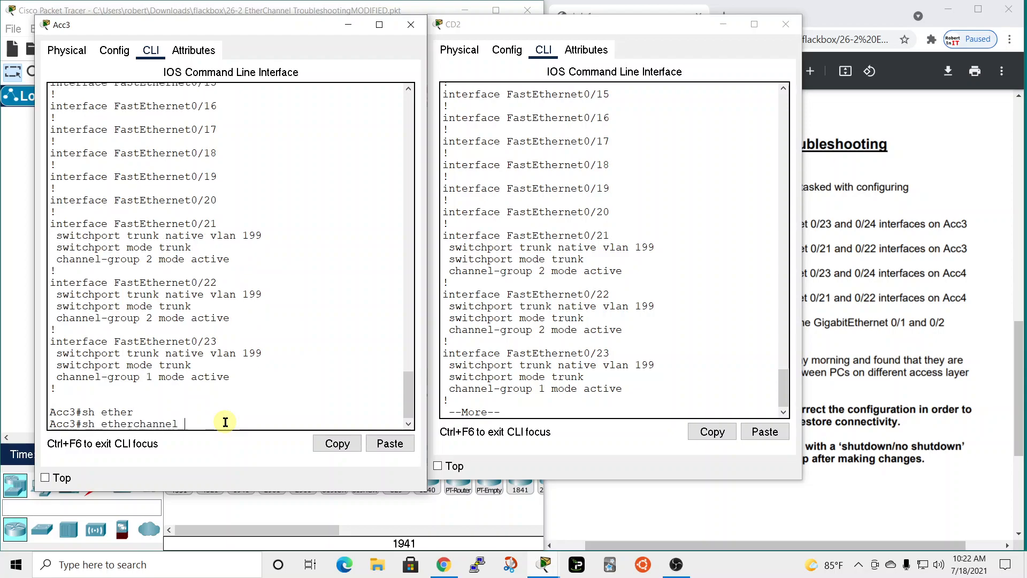
text(sum)
key(Return)
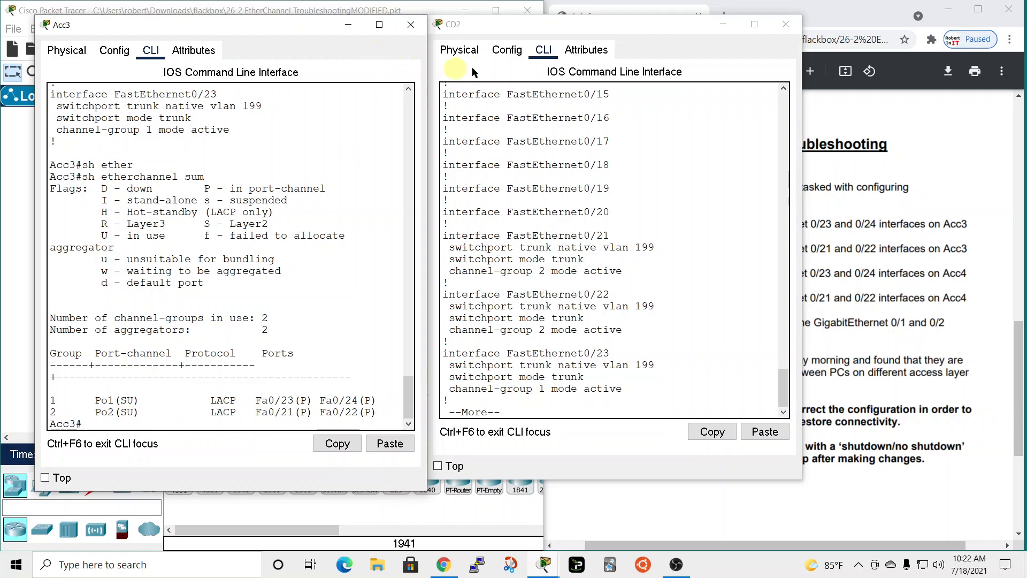
Leave CD2's running configuration listing and display its EtherChannel summary.
click(542, 413)
key(Return)
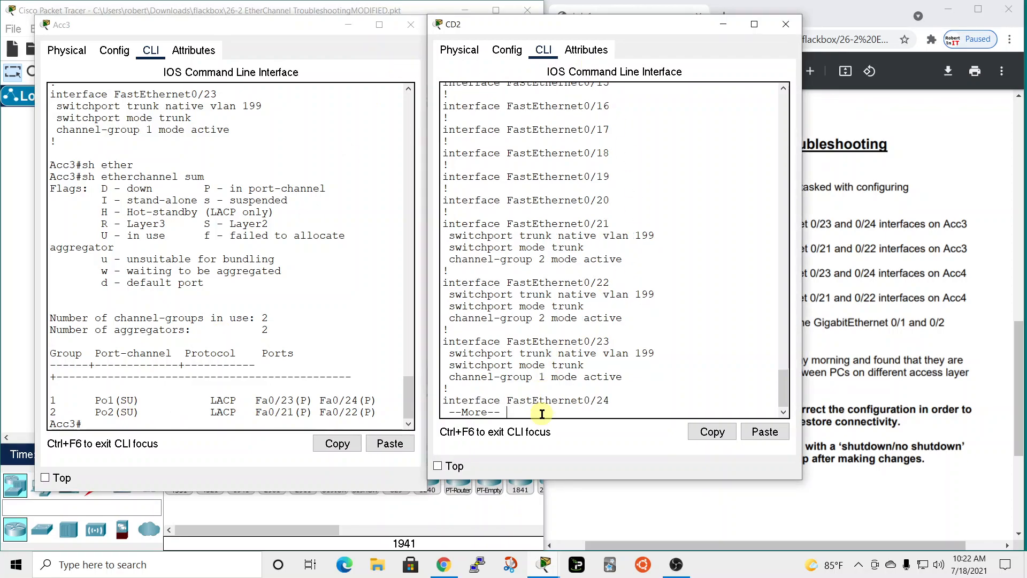
key(q)
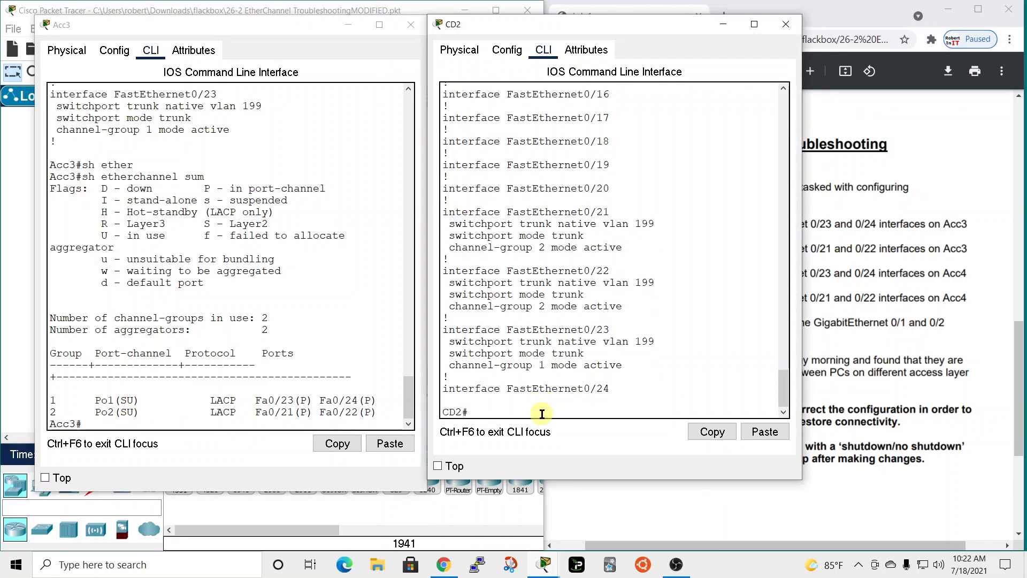
text(sh ethe)
key(Tab)
text(sum)
key(Return)
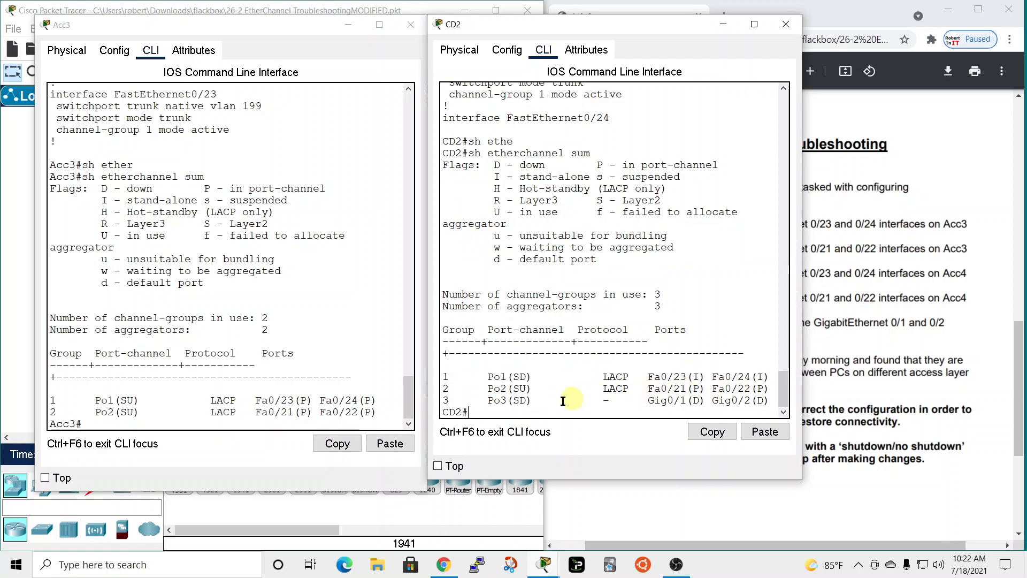
Close the CD2 and Acc3 windows and mark requirement 3, the PAgP link between Acc4 and CD2, in the lab instructions.
click(785, 21)
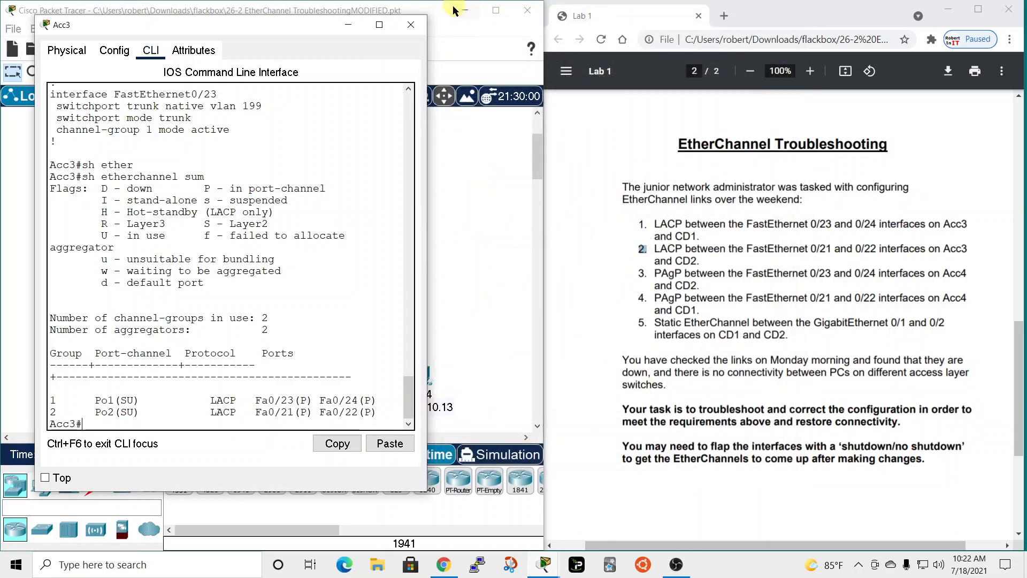
click(408, 25)
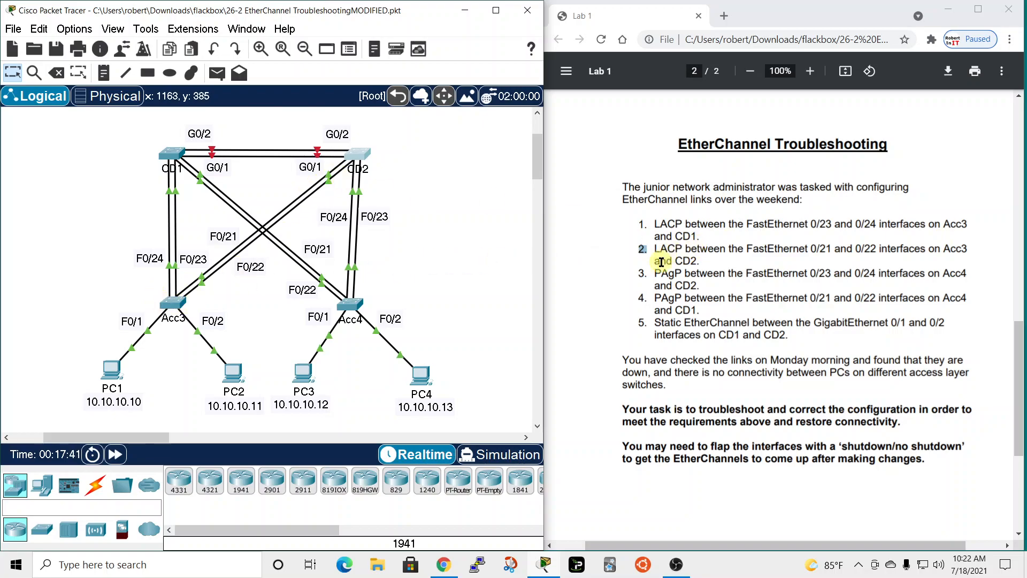
click(641, 273)
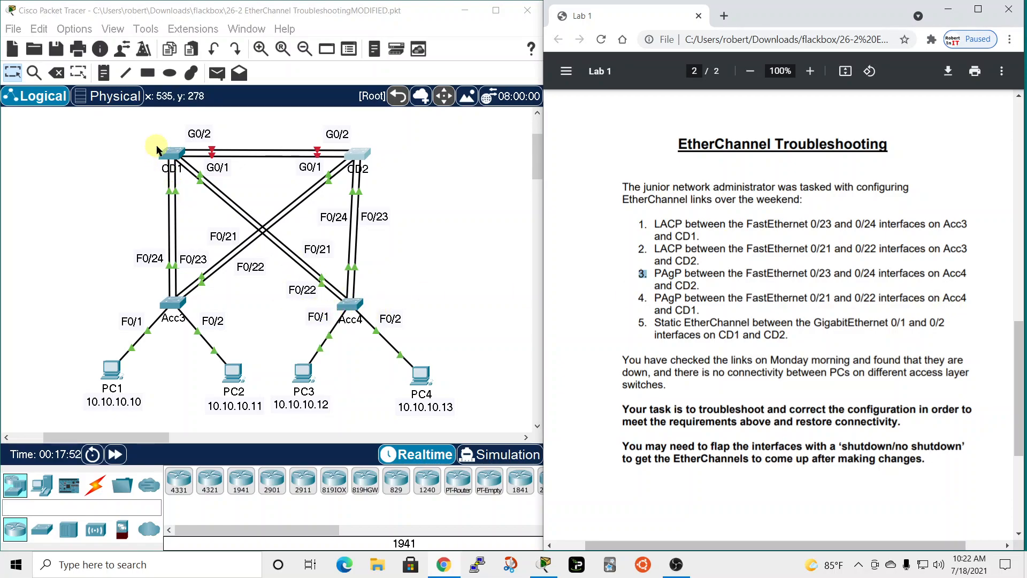
click(649, 295)
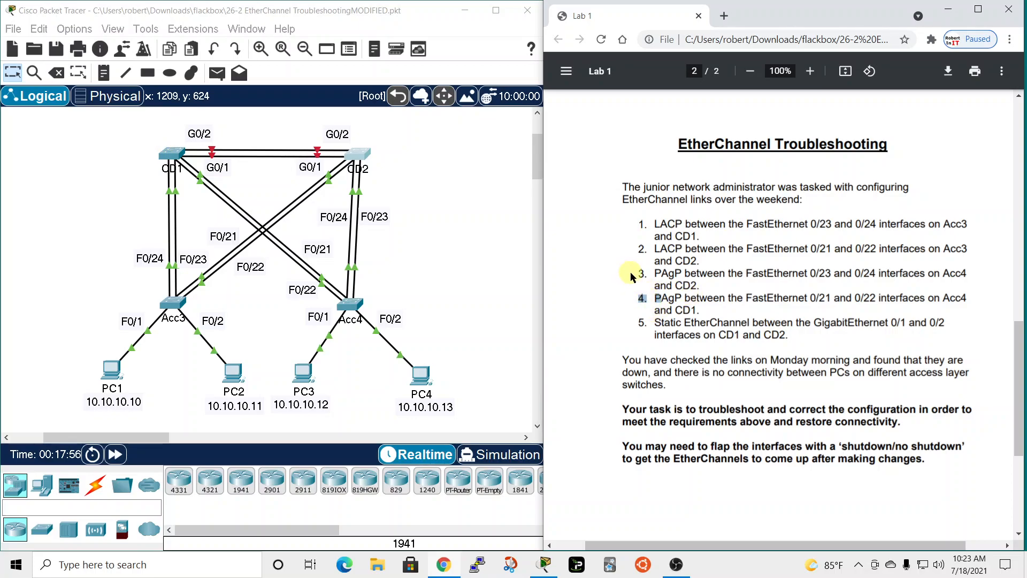
drag(634, 273, 657, 274)
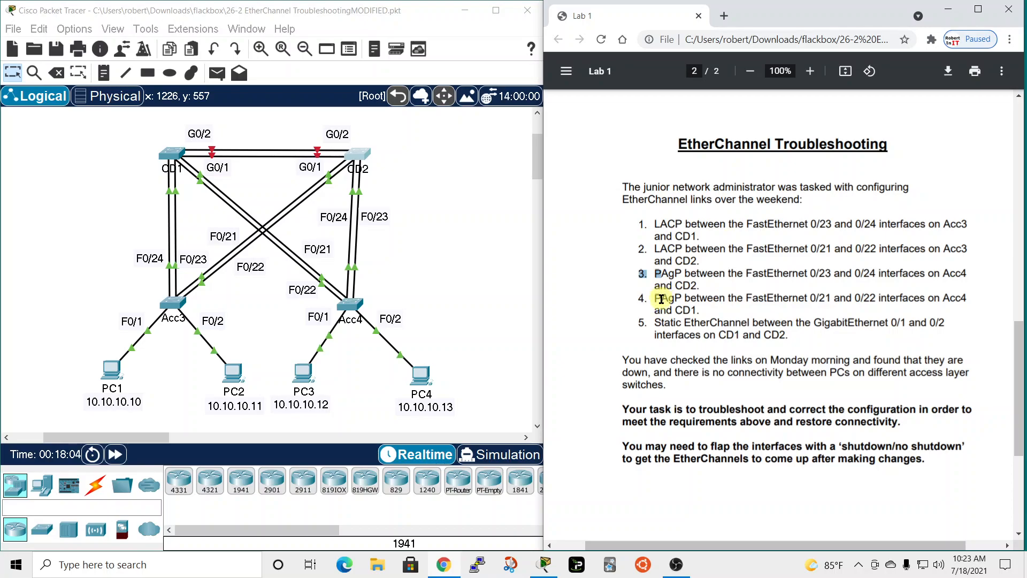
Open Acc4's command line in a window moved over the topology and enter privileged EXEC mode.
click(350, 306)
drag(569, 78, 251, 10)
click(126, 30)
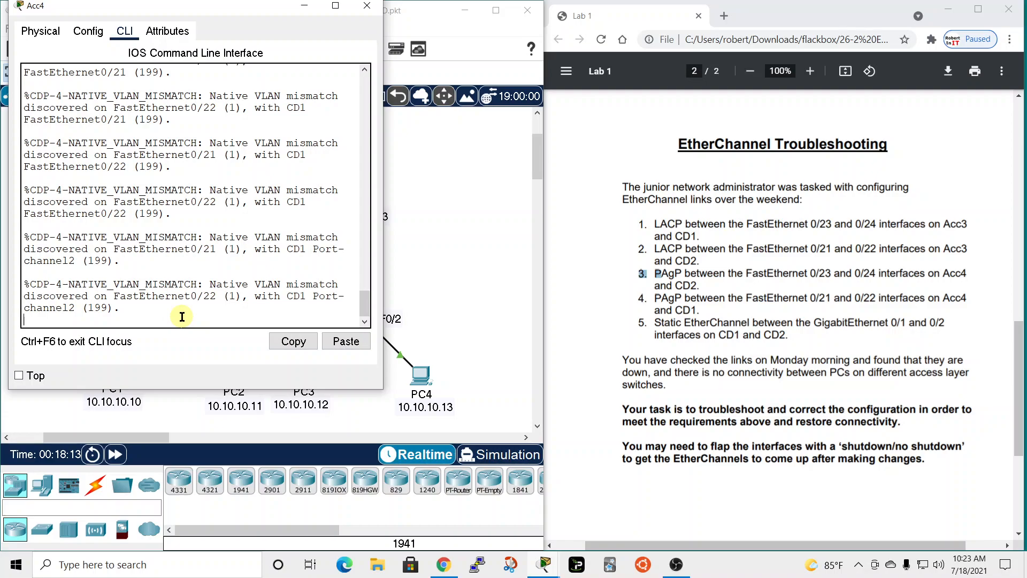
key(Return)
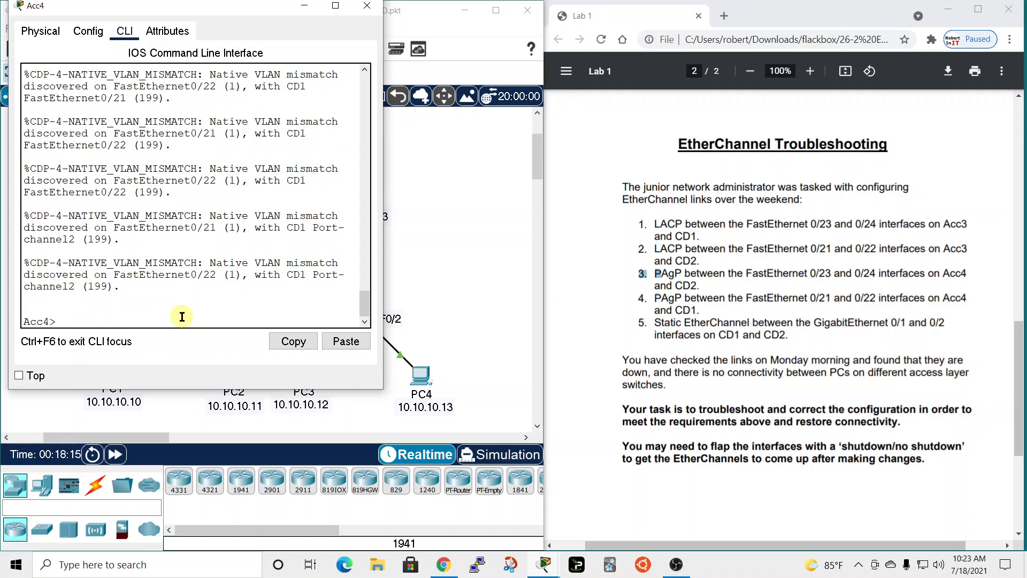
text(en)
key(Return)
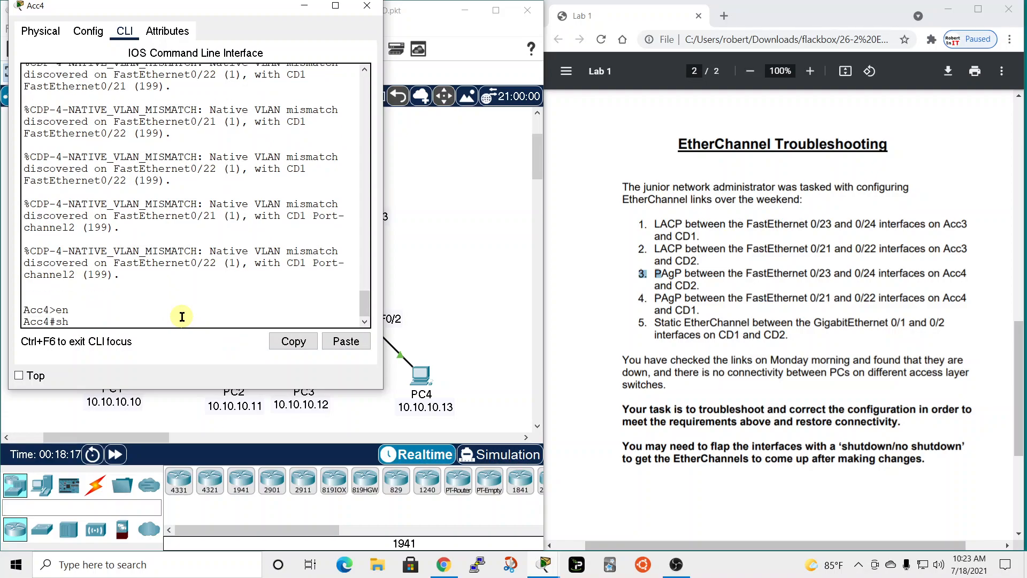
Display Acc4's EtherChannel summary and review the states of its port channels alongside the topology and the lab requirements.
text(sh etherchannel sum)
key(Return)
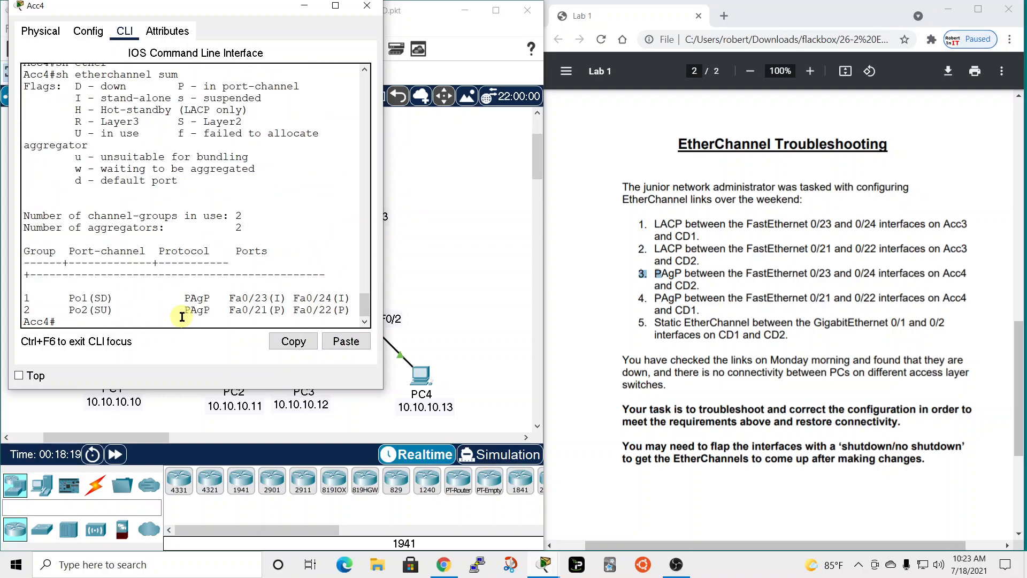
drag(174, 6, 781, 71)
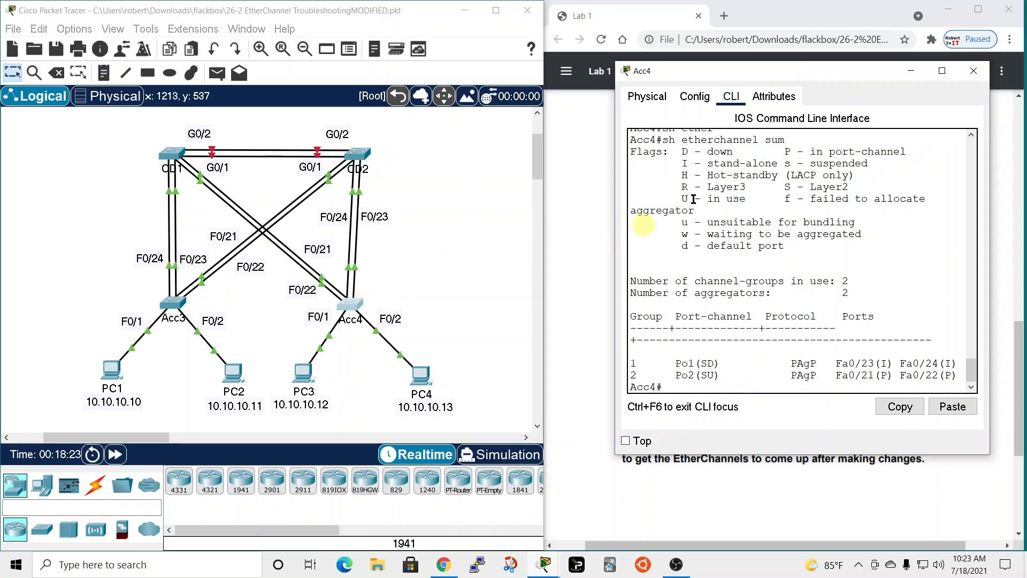
drag(803, 81, 867, 47)
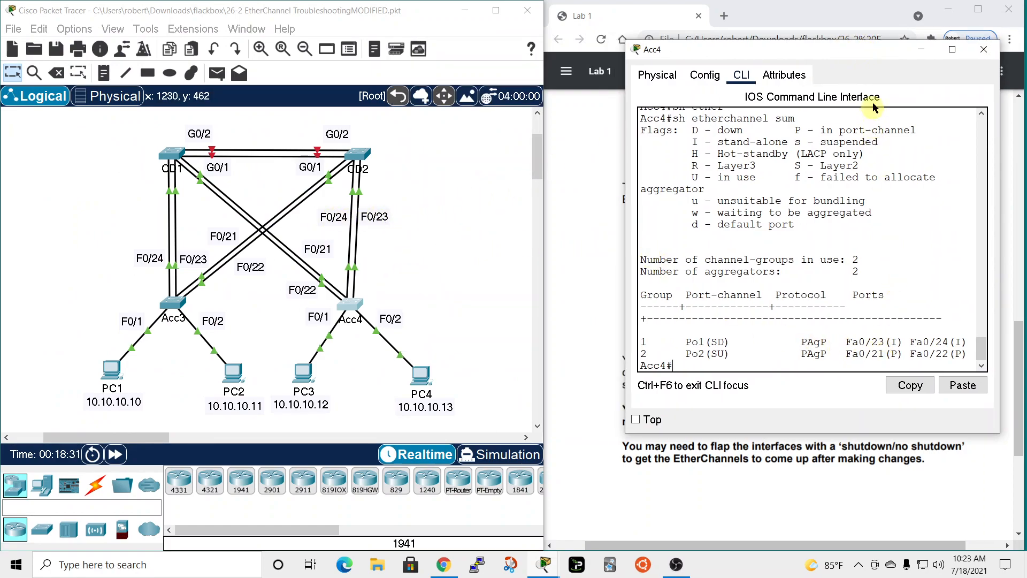
drag(872, 59, 779, 46)
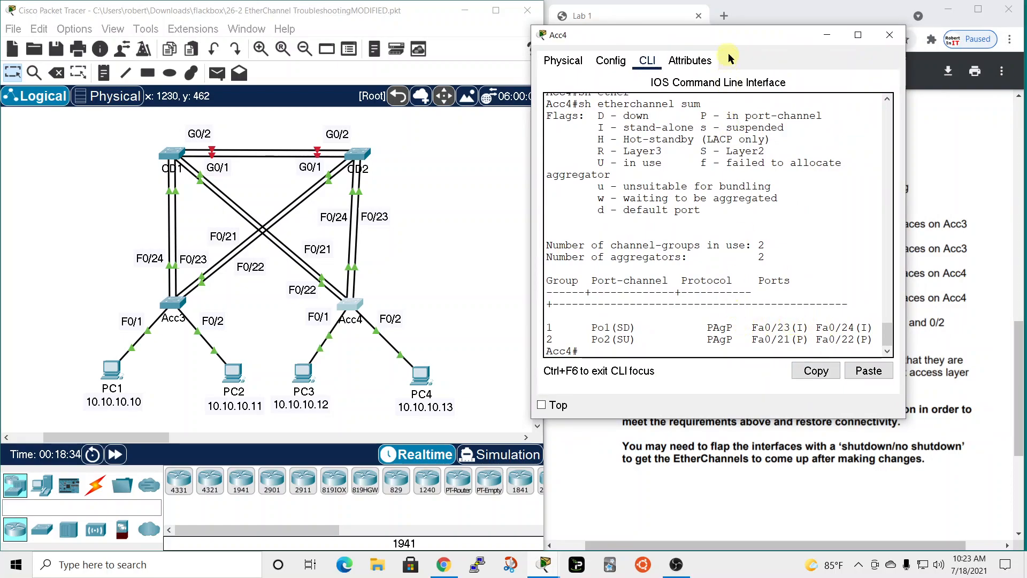
drag(729, 37, 436, 40)
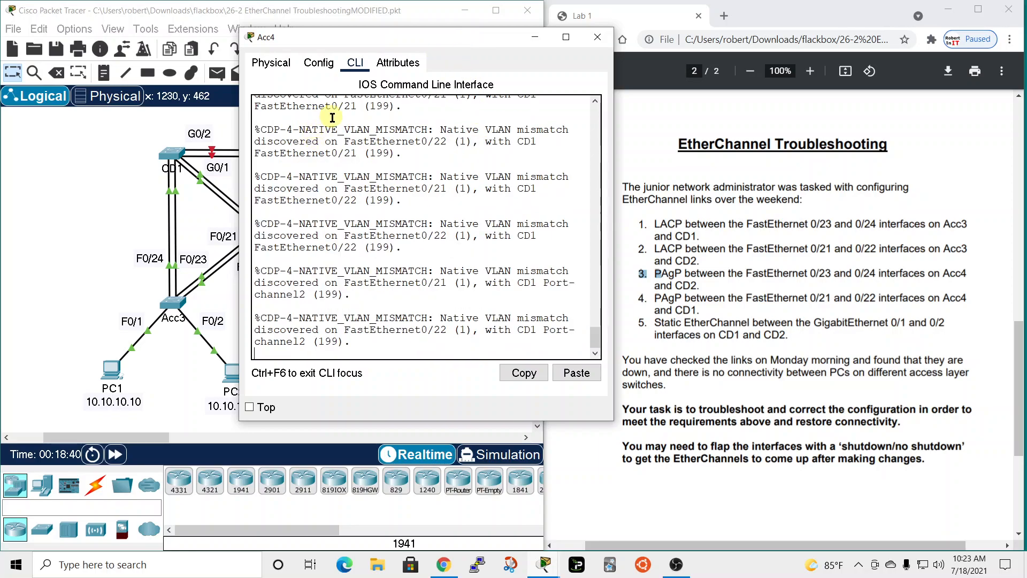
scroll(405, 321, up, 2)
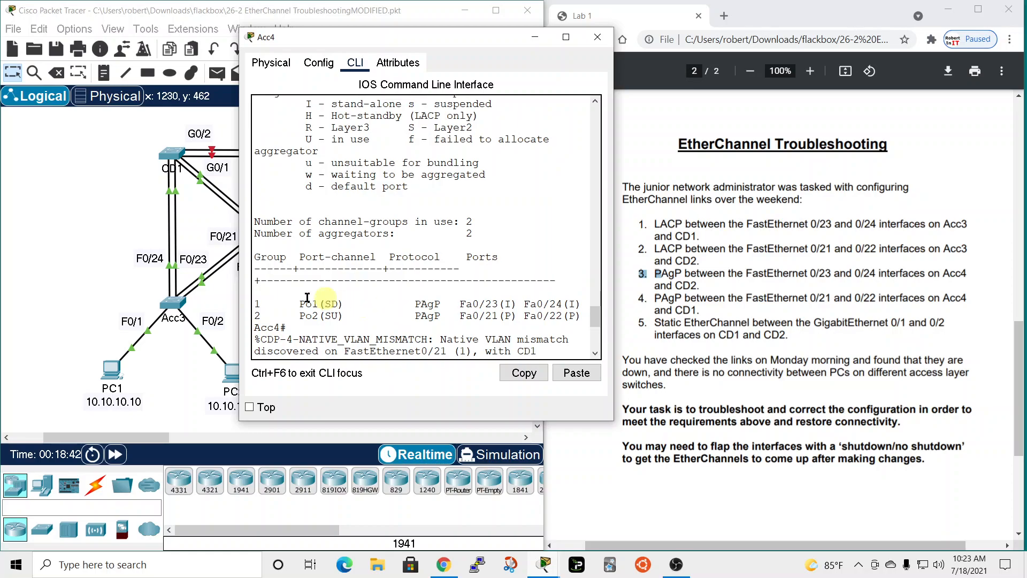
scroll(350, 267, up, 1)
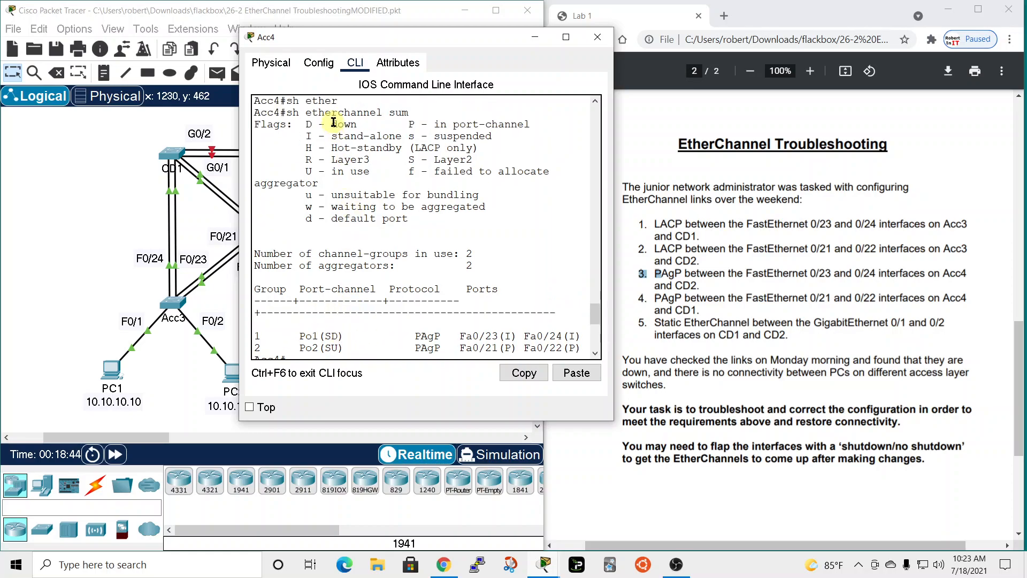
scroll(358, 166, down, 5)
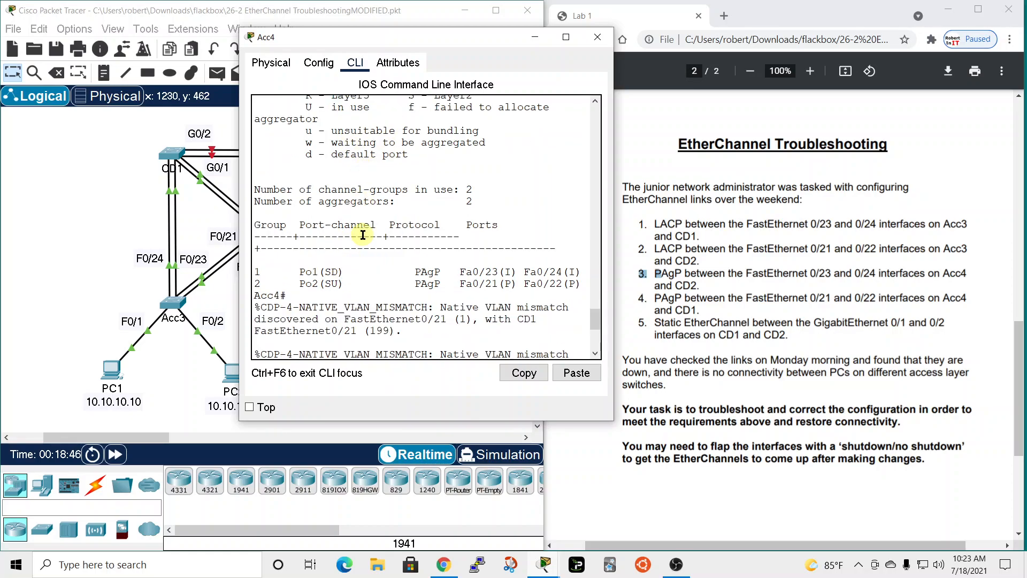
scroll(363, 238, down, 4)
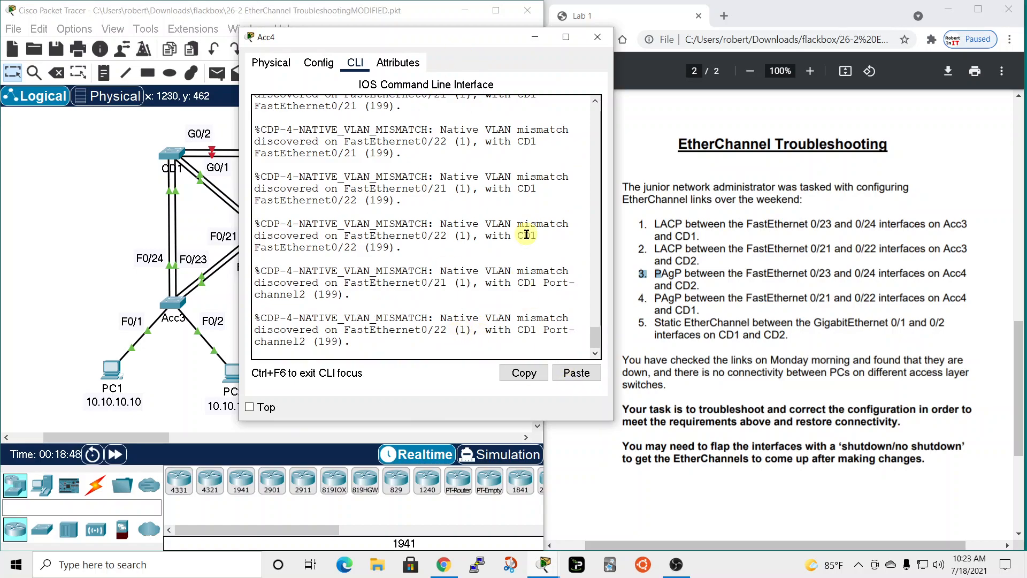
Display Acc4's running configuration and page to the FastEthernet 0/21 to 0/24 interface settings.
drag(473, 42, 636, 44)
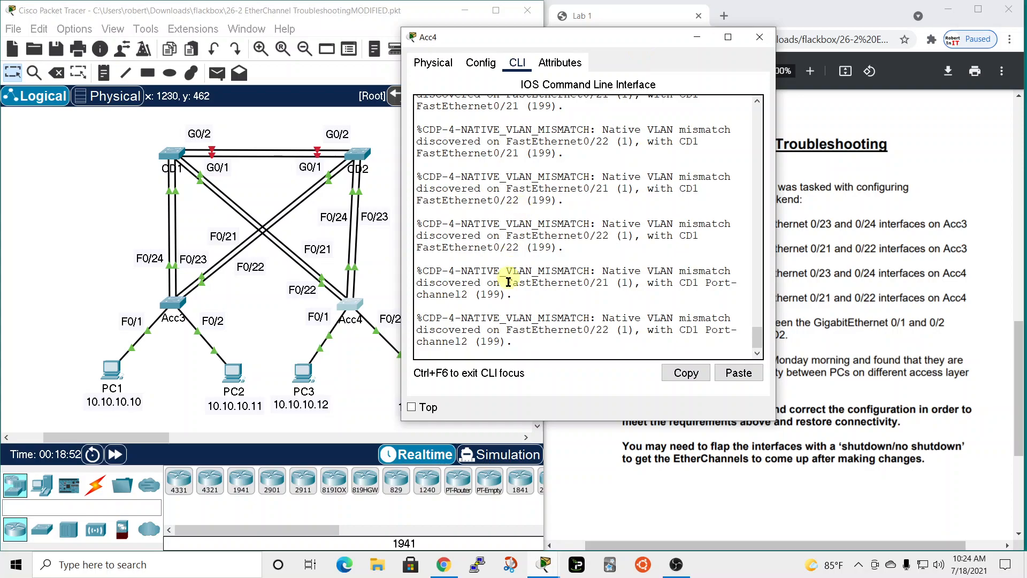
click(535, 336)
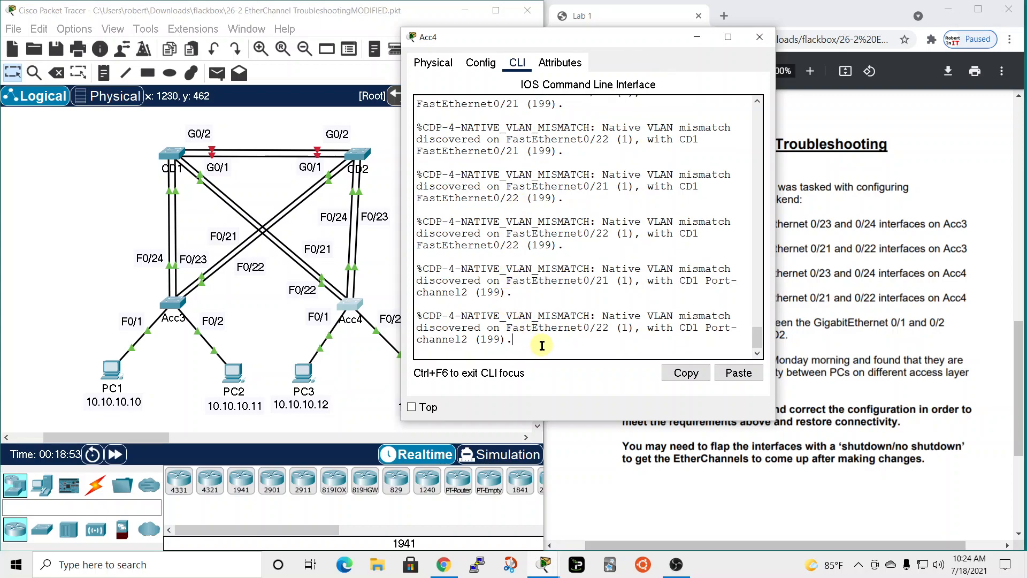
key(Return)
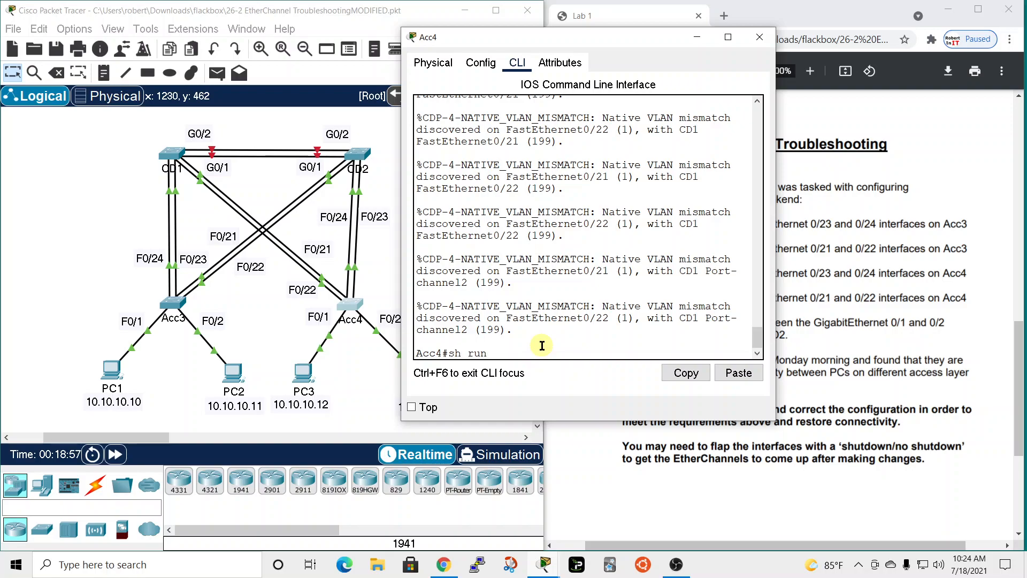
key(Return)
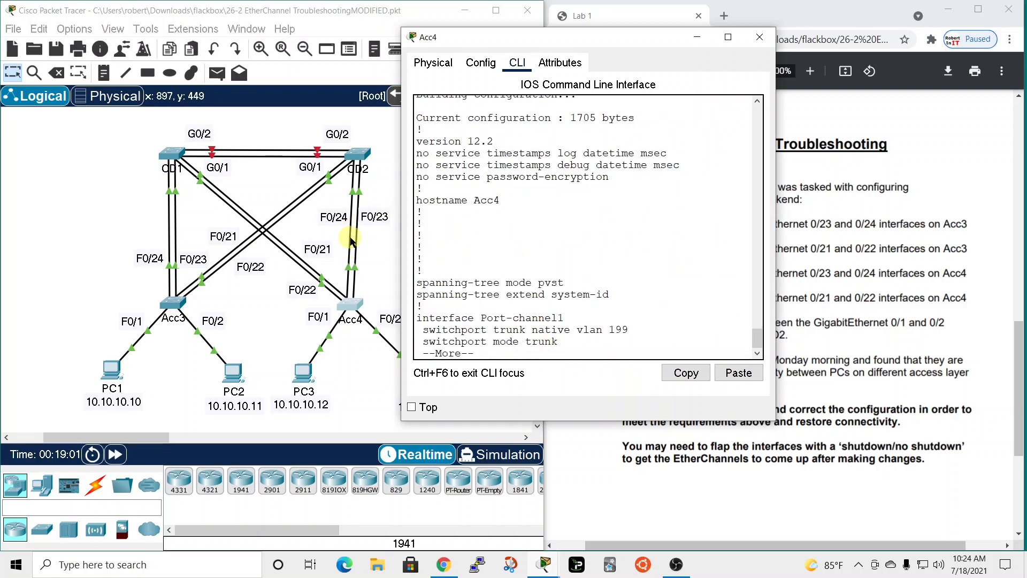
key(space)
key(space)
key(space)
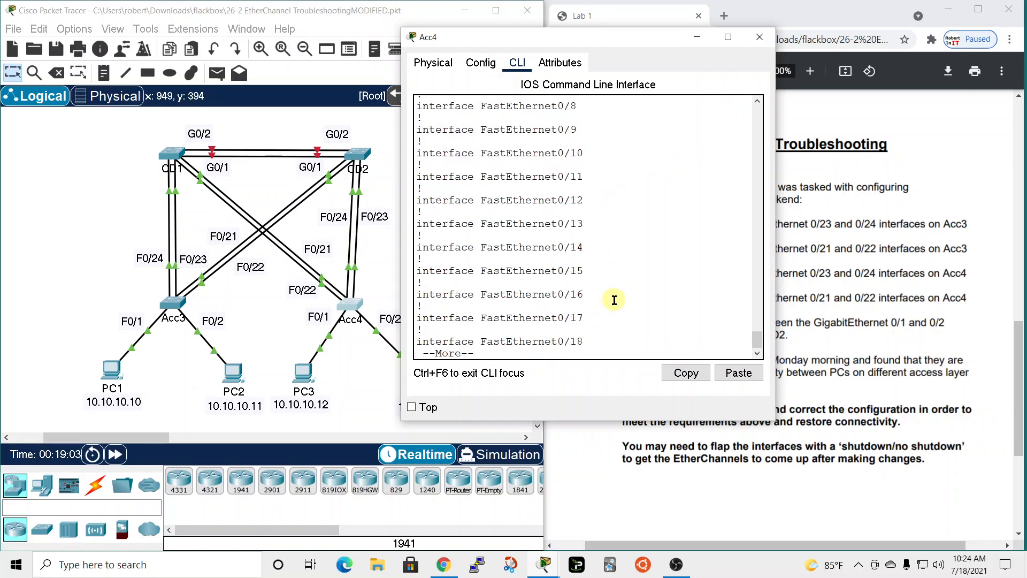
key(space)
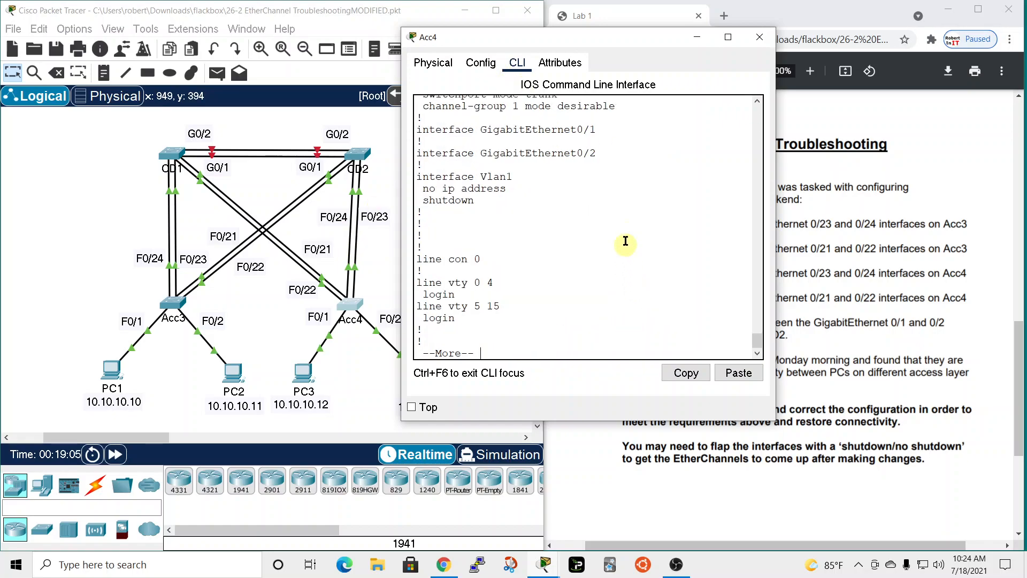
scroll(733, 263, up, 5)
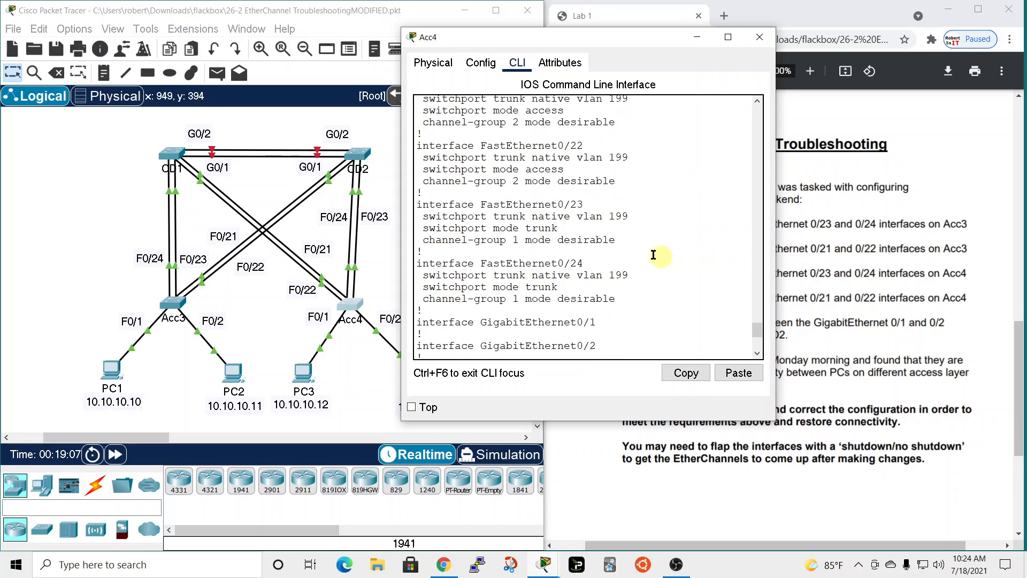
Open CD2's command line beside Acc4's and list its running configuration through the FastEthernet 0/23 and 0/24 settings.
drag(637, 42, 770, 37)
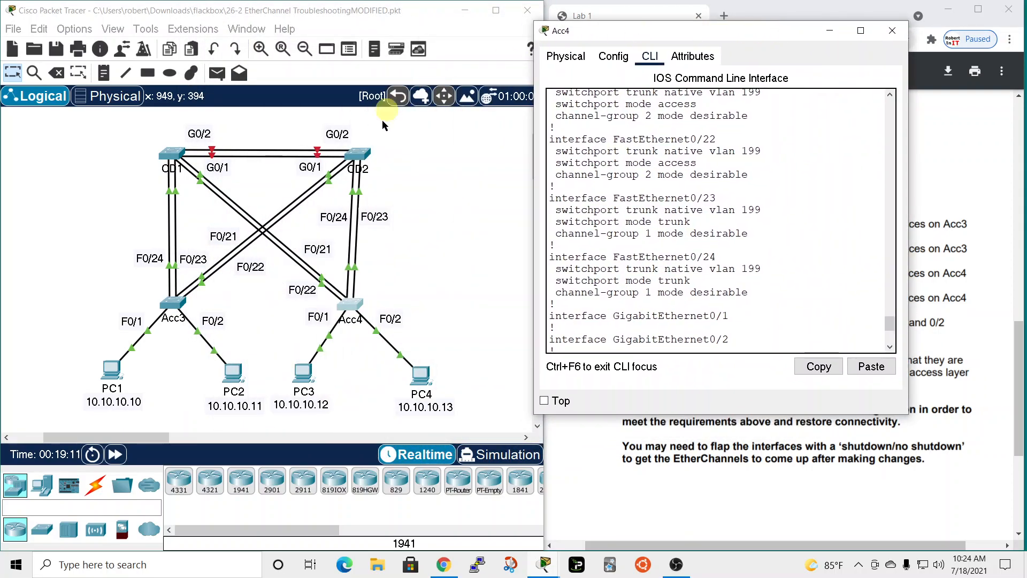
click(356, 154)
drag(500, 87, 504, 44)
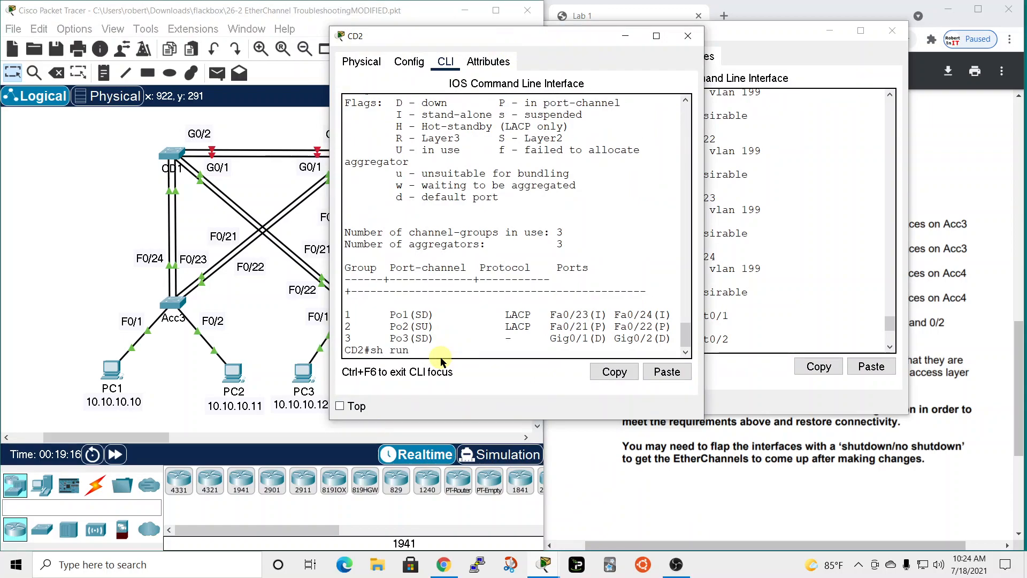
text(sh run)
key(Return)
key(space)
key(space)
key(space)
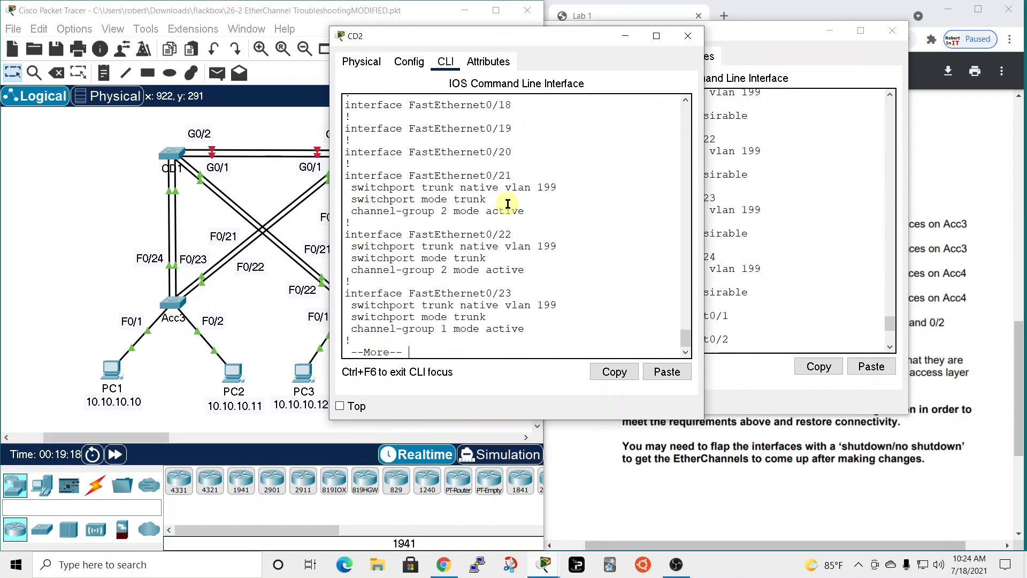
key(space)
scroll(602, 210, up, 3)
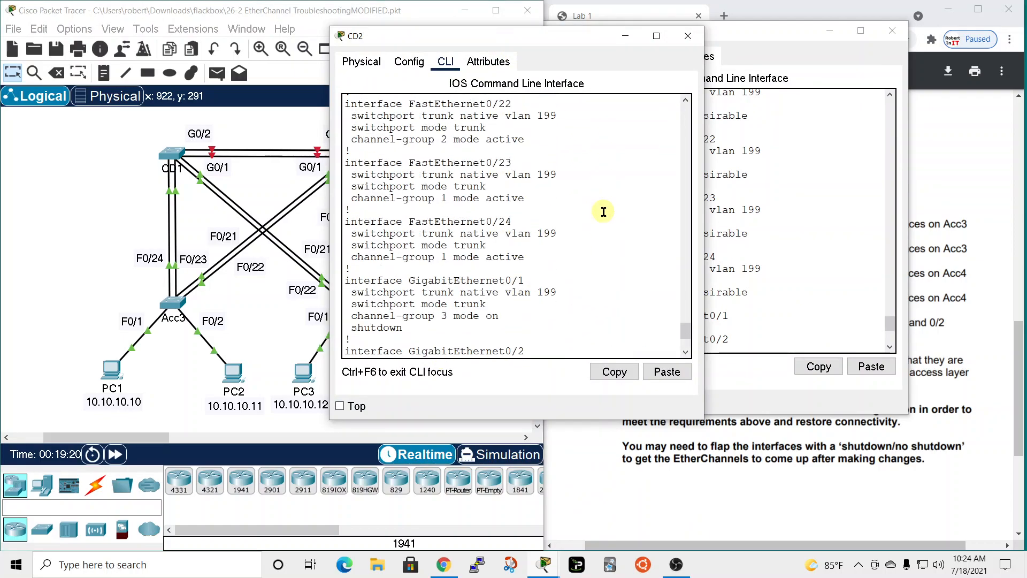
Arrange the Acc4 and CD2 windows side by side and compare their FastEthernet 0/23 and 0/24 trunk and channel-group settings.
drag(558, 41, 360, 45)
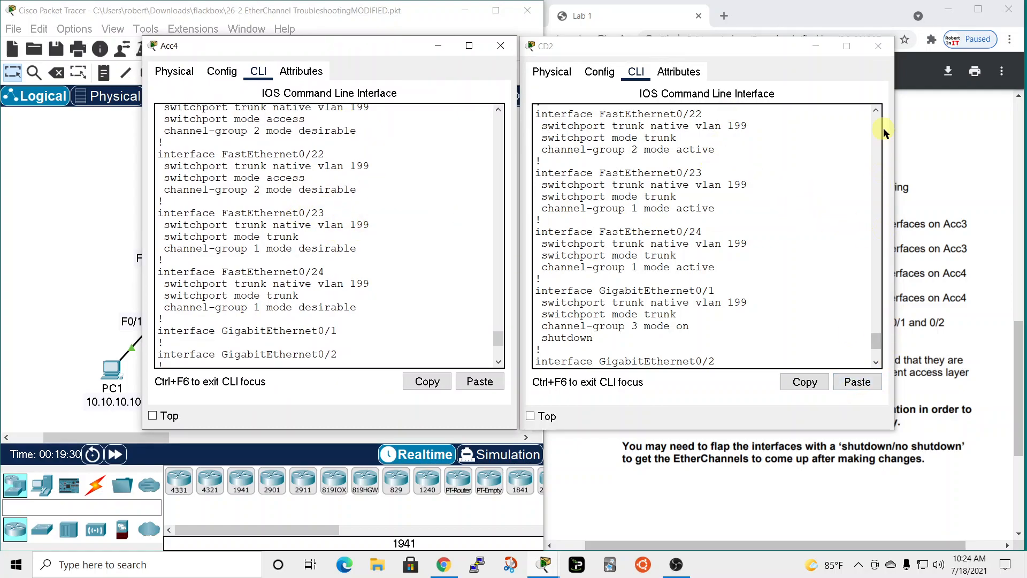
click(875, 110)
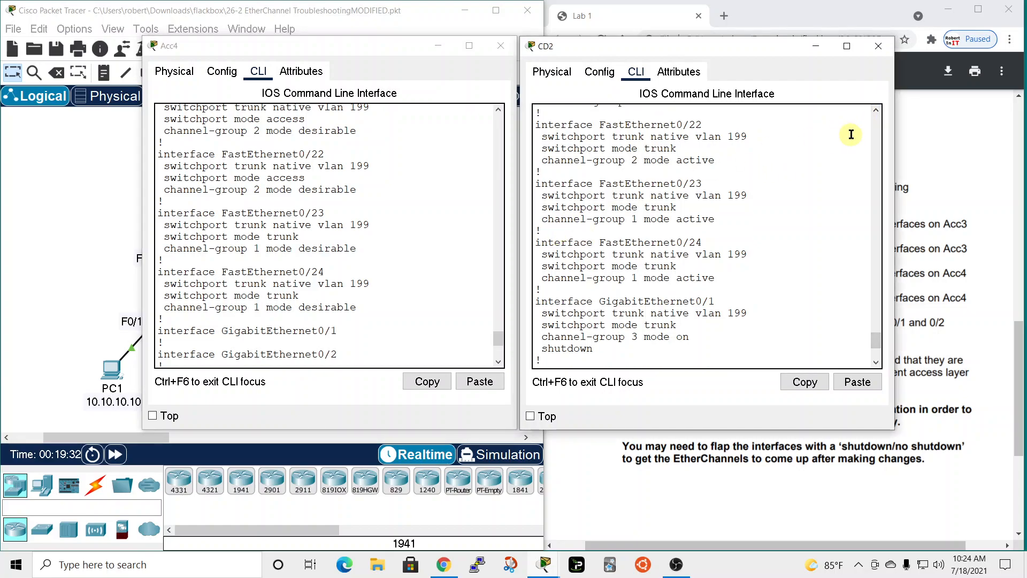
click(876, 110)
click(877, 110)
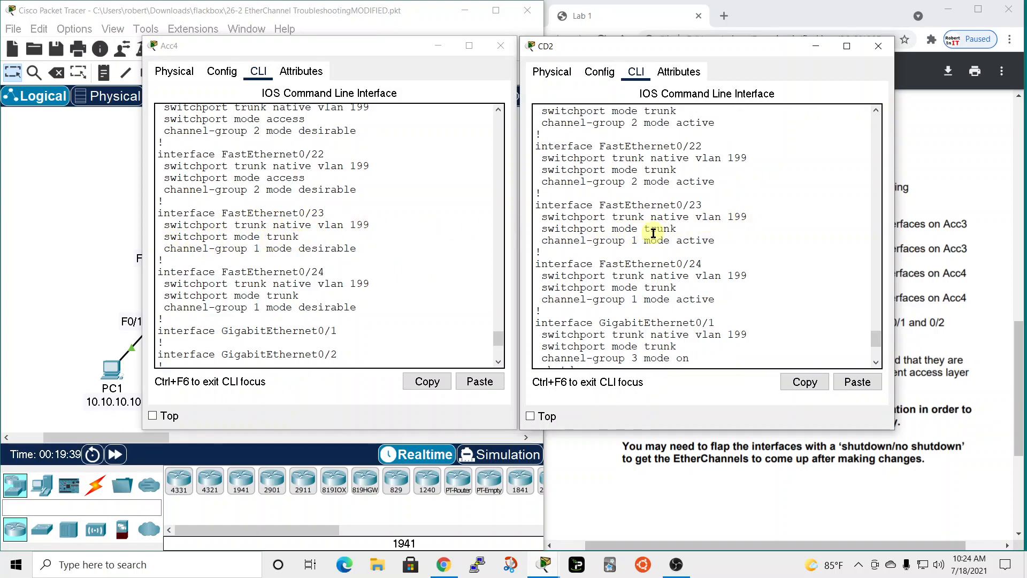
scroll(396, 265, up, 10)
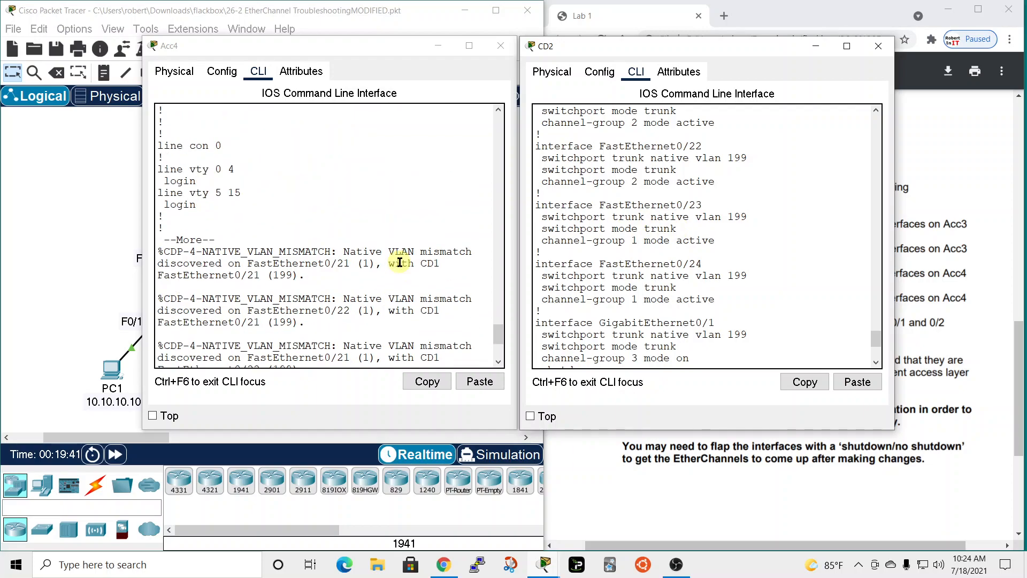
scroll(397, 267, up, 2)
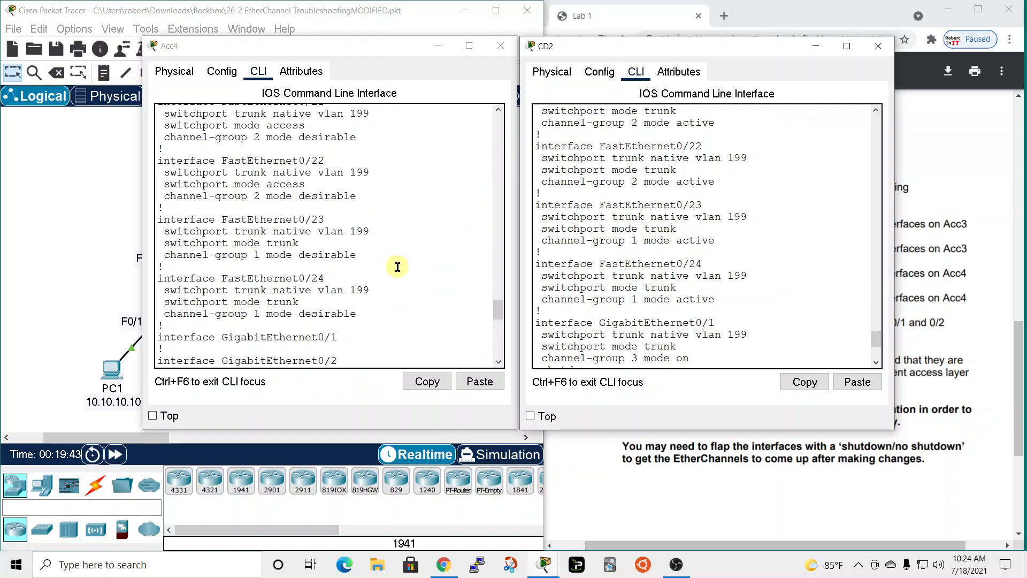
scroll(398, 267, up, 2)
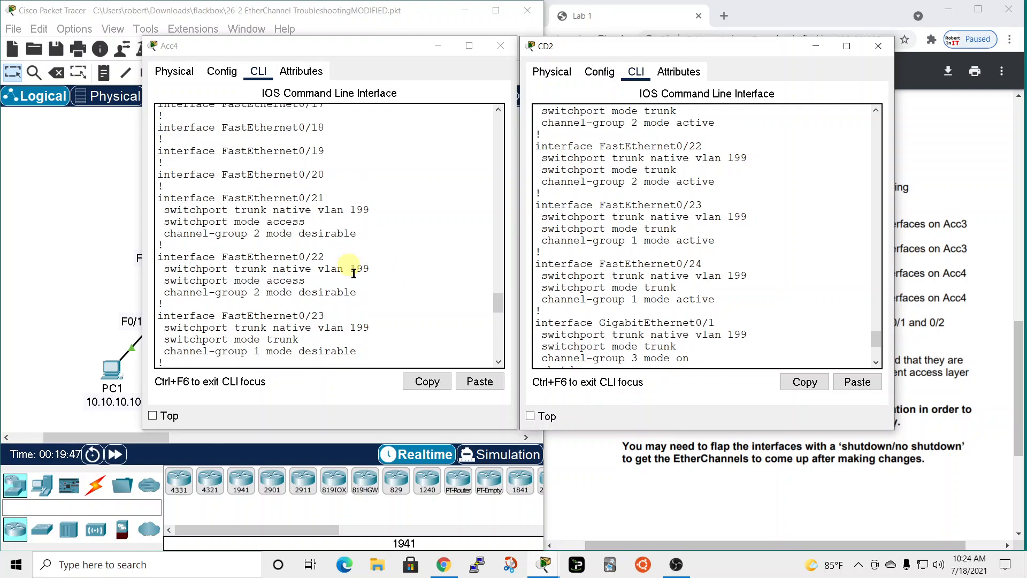
scroll(379, 299, down, 1)
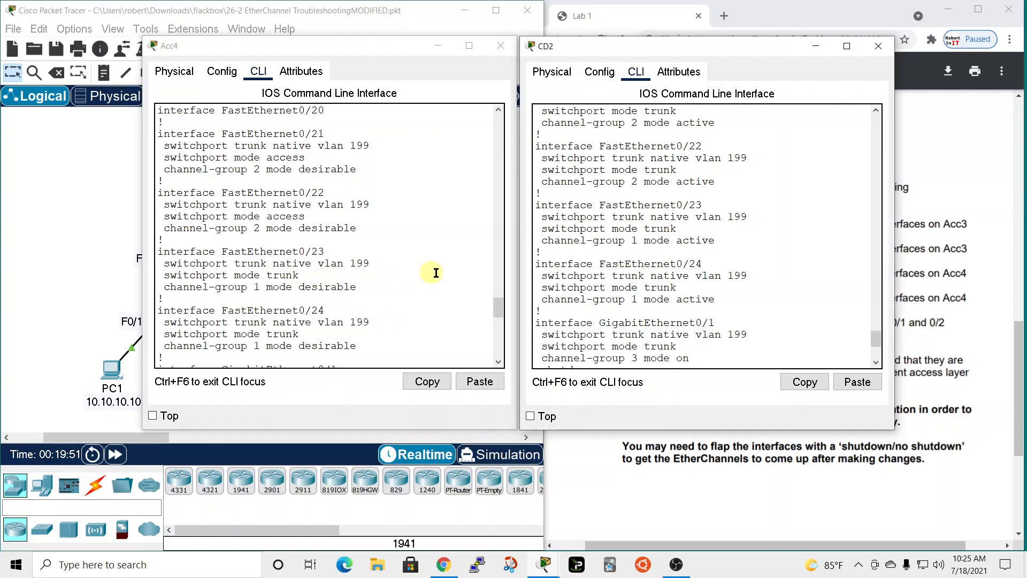
scroll(668, 237, down, 1)
scroll(668, 237, up, 2)
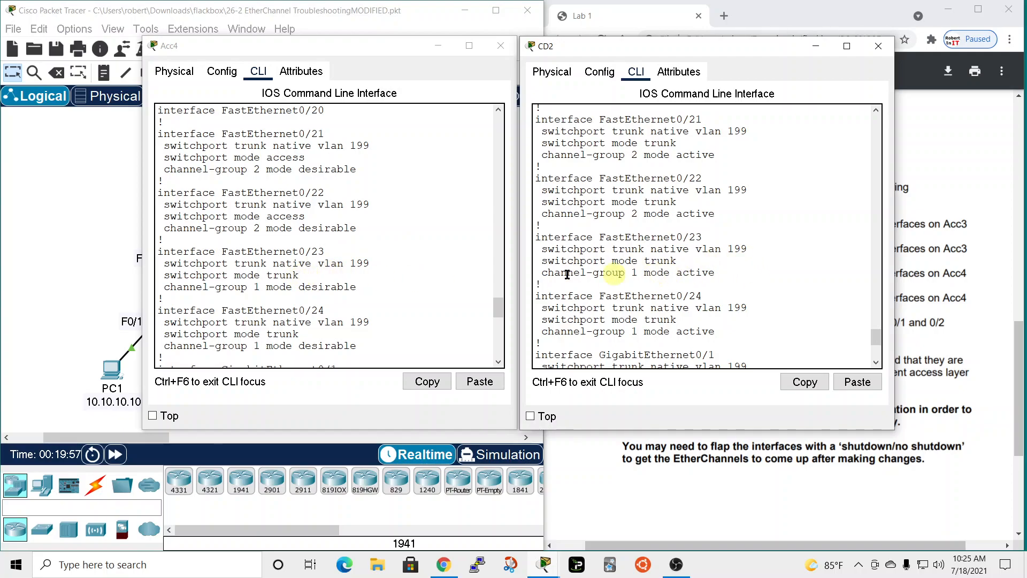
Highlight the channel-group mode on Acc4's FastEthernet 0/23 and check it against the mode on CD2's matching interface.
drag(293, 288, 378, 289)
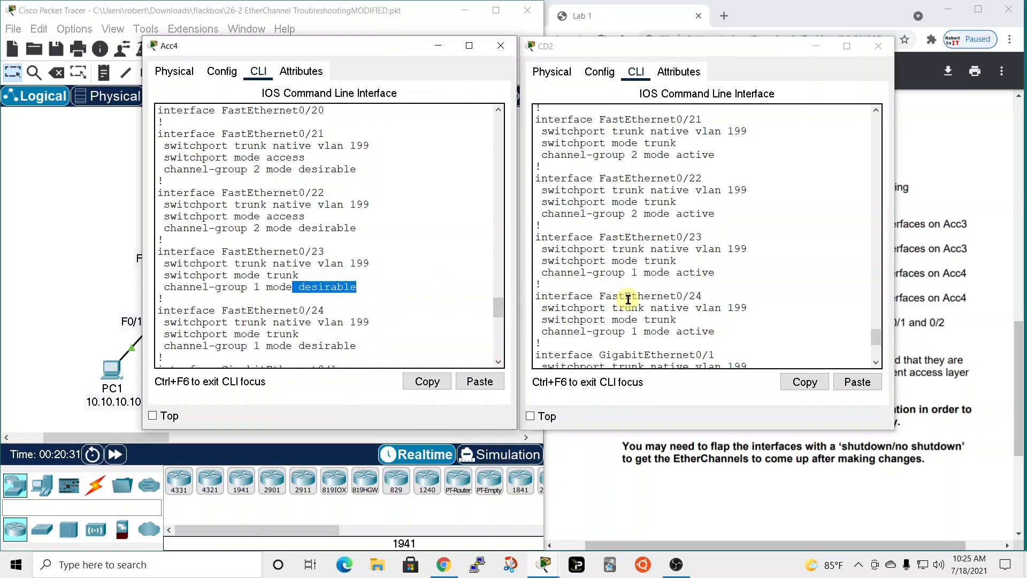
mouse_move(759, 44)
mouse_down()
mouse_move(423, 139)
mouse_move(727, 64)
mouse_move(759, 38)
mouse_up()
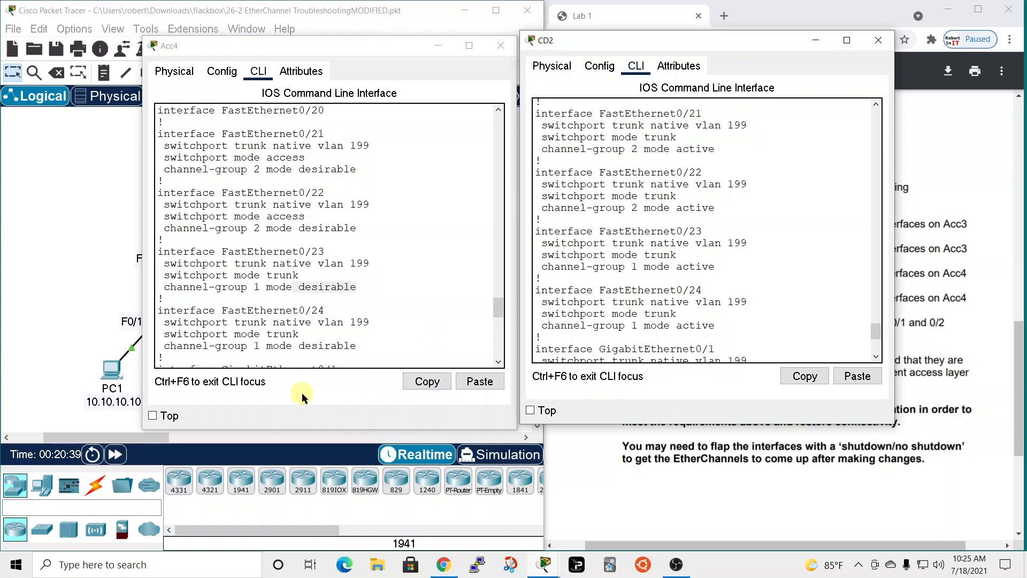
scroll(281, 340, up, 5)
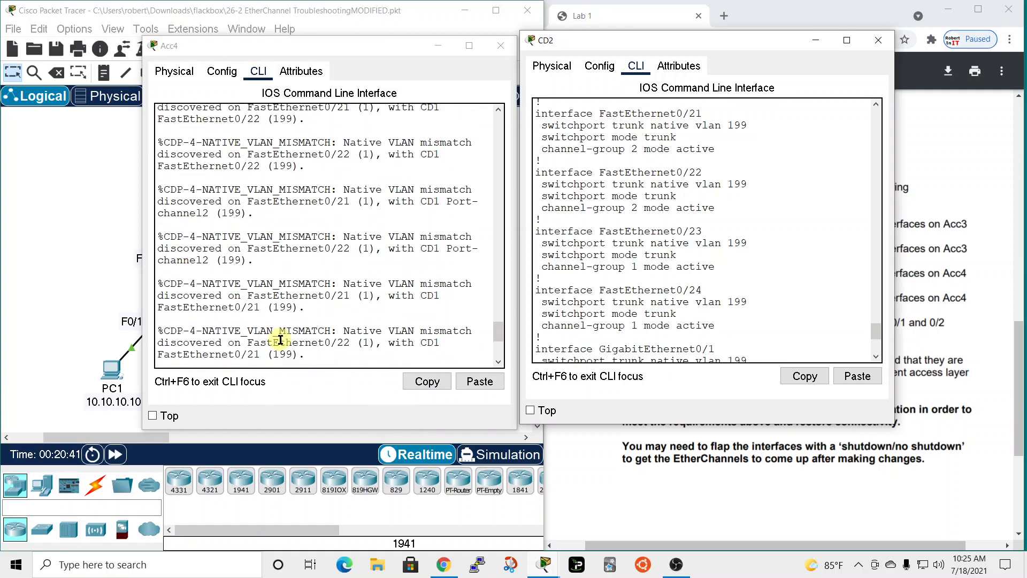
scroll(279, 338, up, 8)
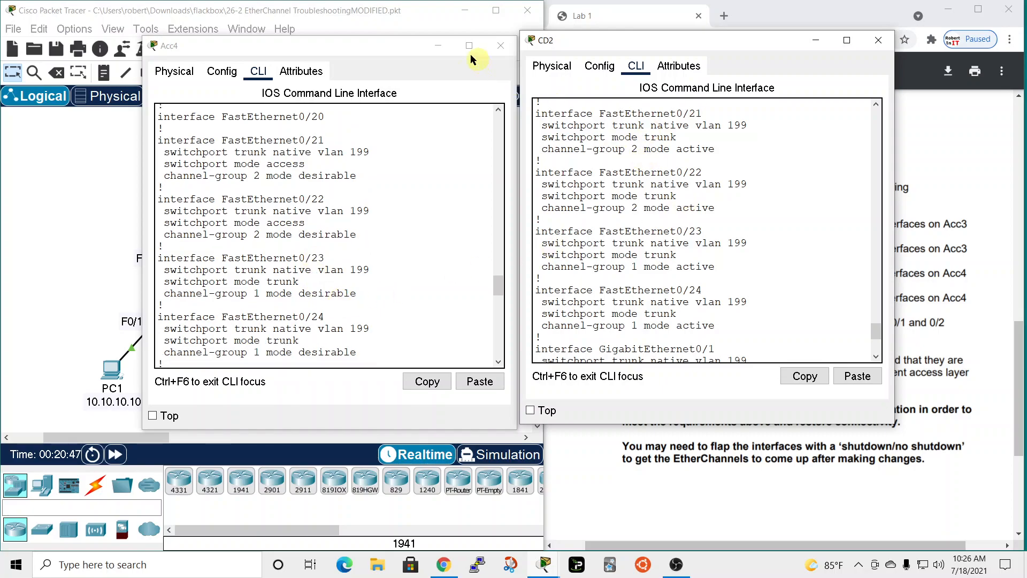
Close the Acc4 window and leave CD2's running configuration listing to return to its privileged EXEC prompt.
click(399, 46)
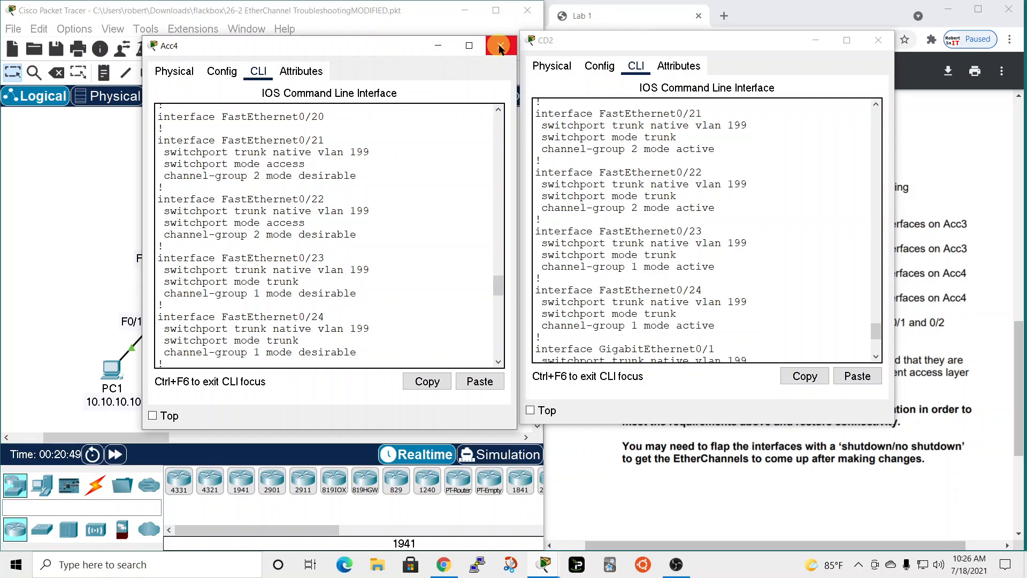
click(495, 44)
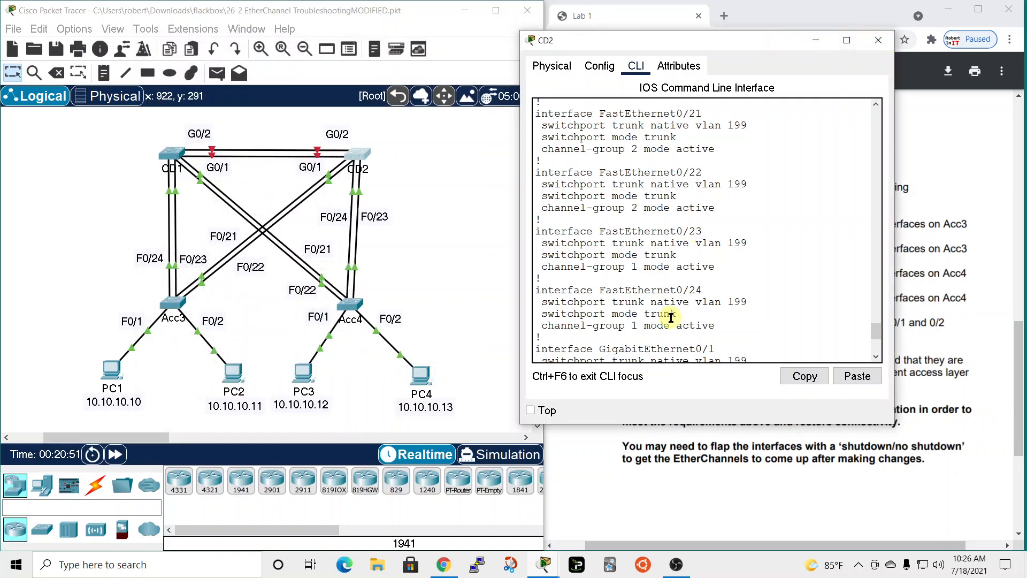
scroll(669, 331, down, 5)
key(q)
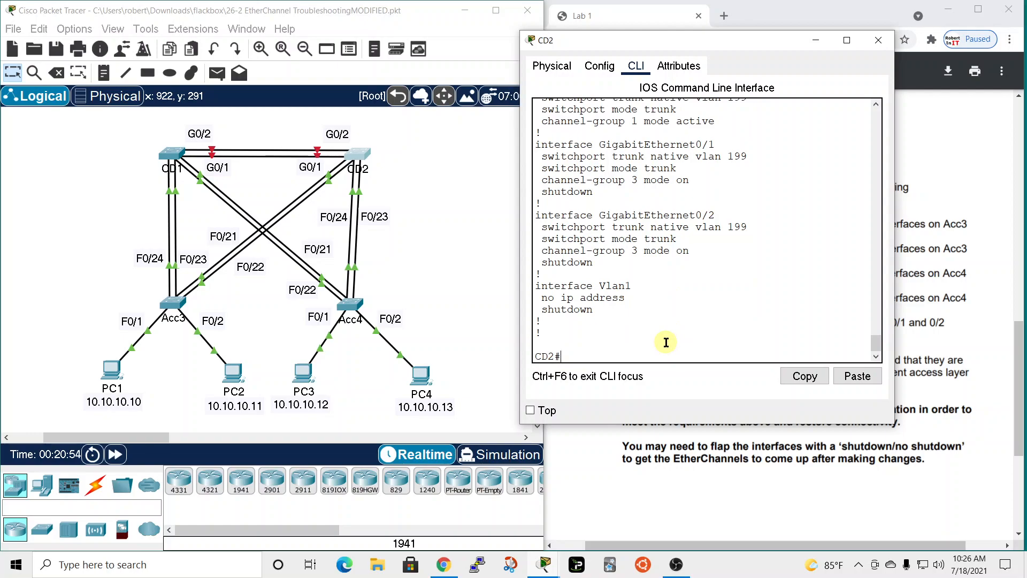
Enter global configuration mode on CD2 and select the interface range FastEthernet 0/23 - 24.
key(Return)
text(ig)#i)
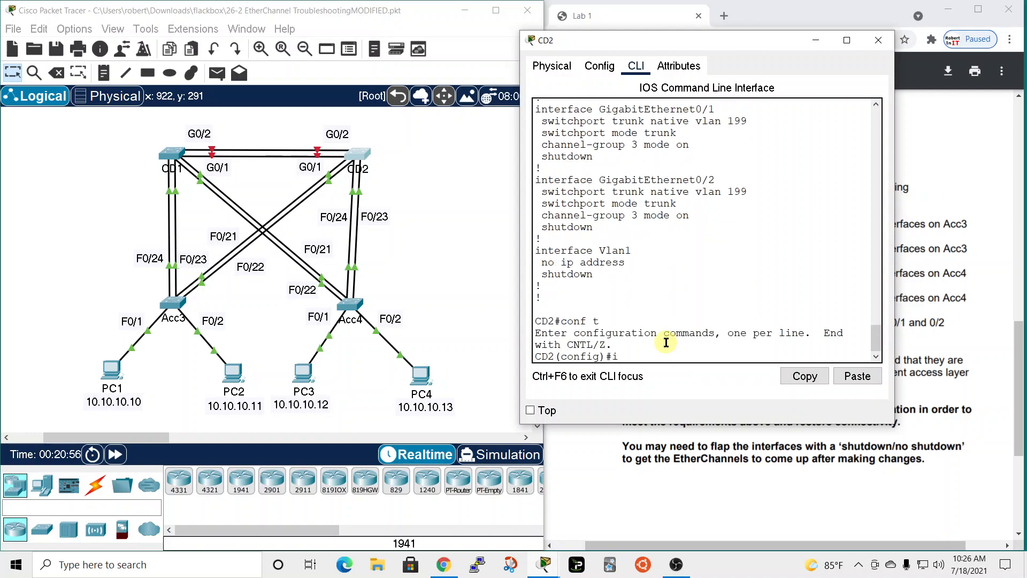
text(nt)
key(Tab)
text(ran)
key(Tab)
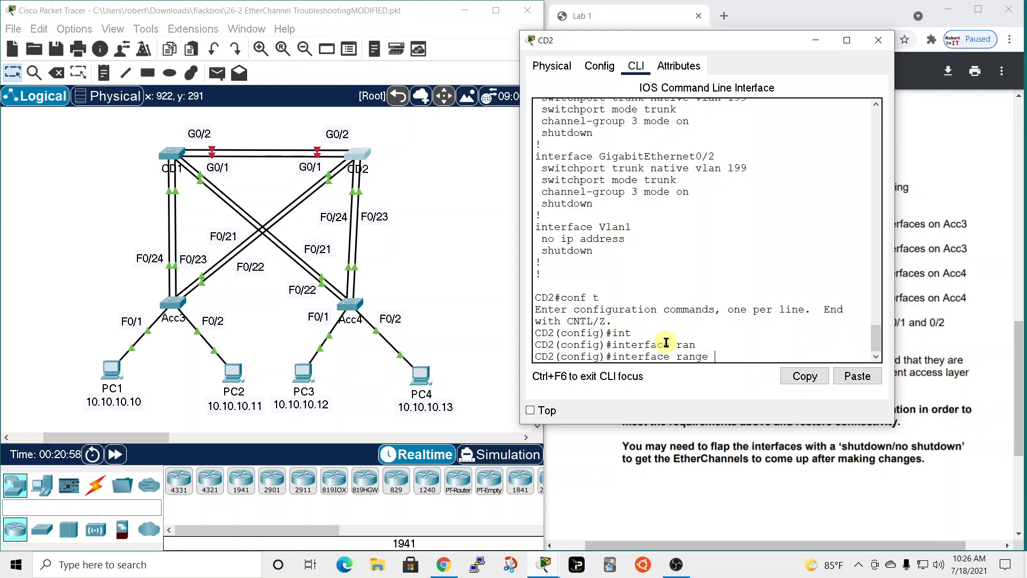
text(fa)
key(Tab)
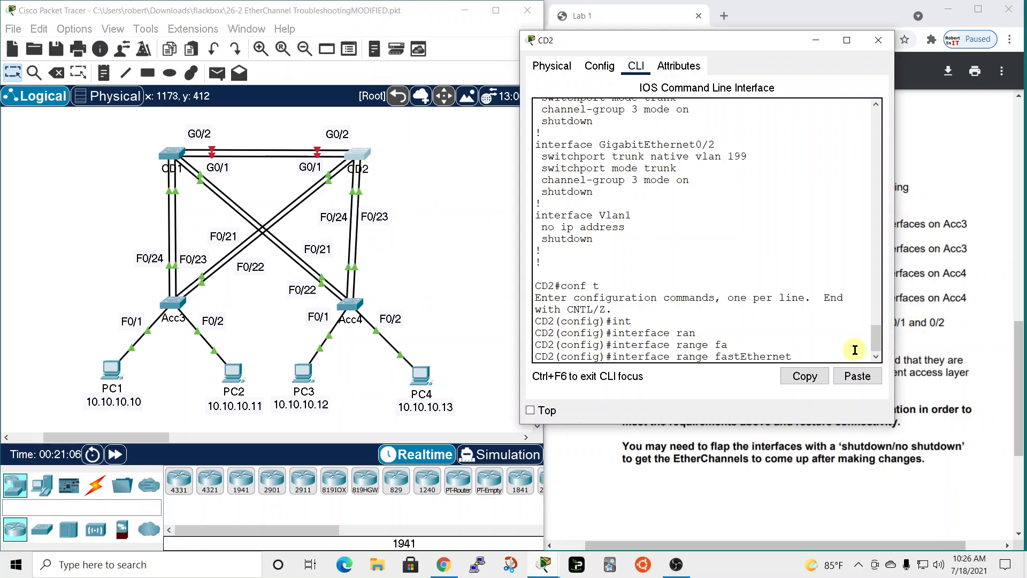
text(0/23 - 24)
key(Return)
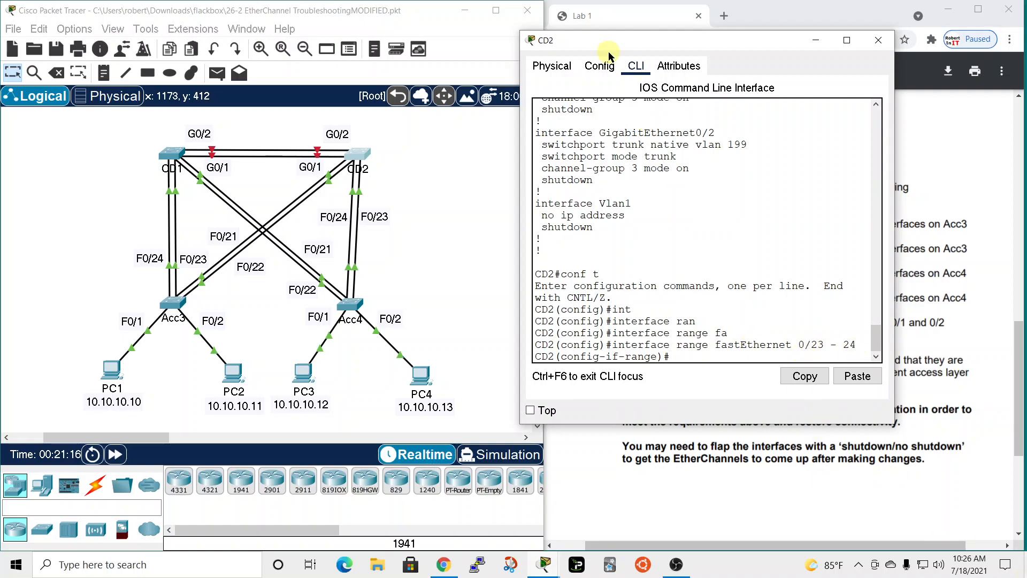
Copy the channel-group line from CD2's listed configuration and negate it on the range with "no channel-group 1 mode active".
scroll(743, 247, up, 2)
scroll(742, 247, up, 5)
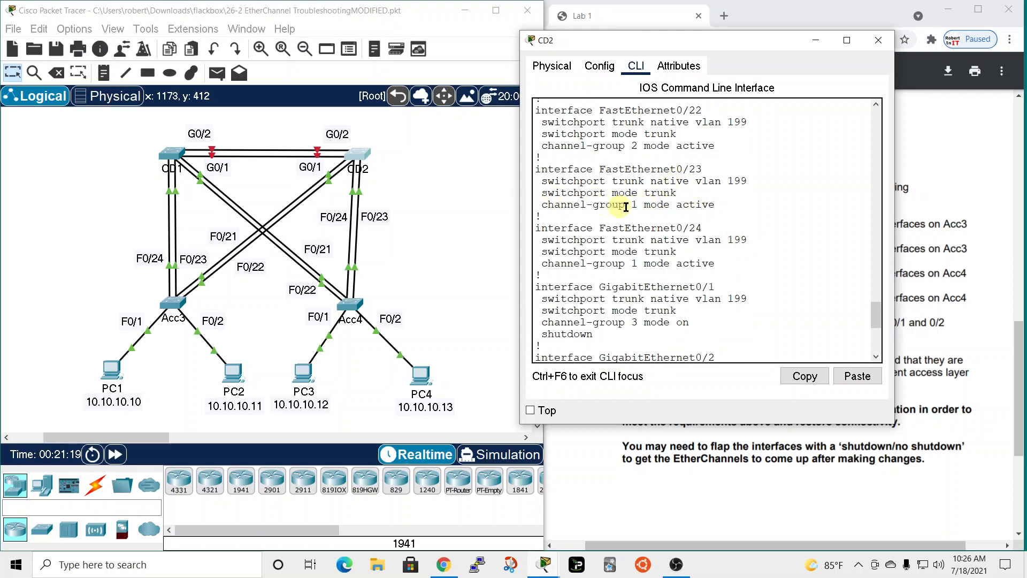
drag(542, 205, 717, 205)
key(ctrl+c)
right_click(718, 206)
click(718, 213)
scroll(712, 230, down, 6)
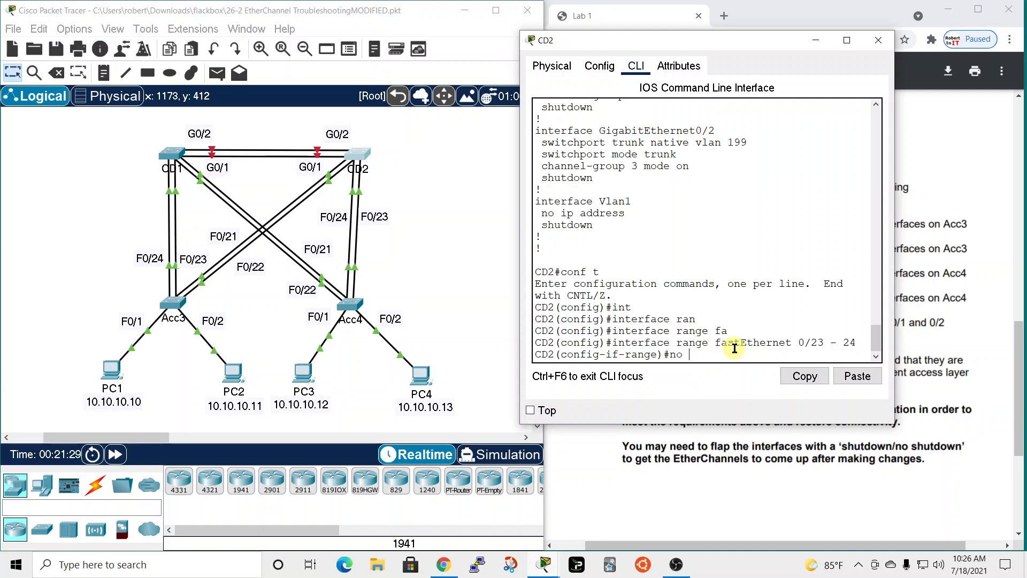
right_click(735, 347)
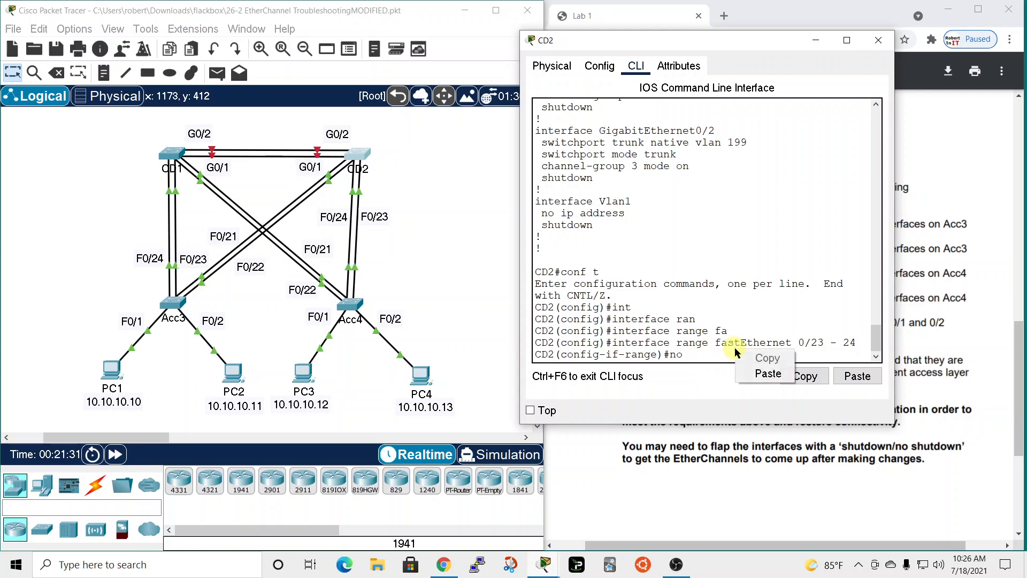
click(756, 370)
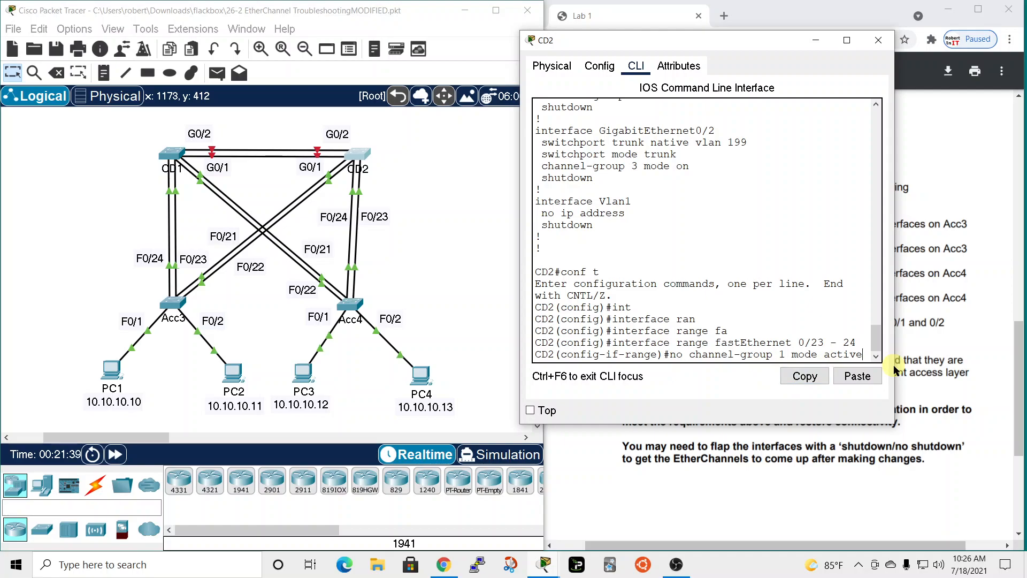
key(Return)
Assign CD2's FastEthernet 0/23 - 24 range to channel-group 1 in mode desirable.
text(cha)
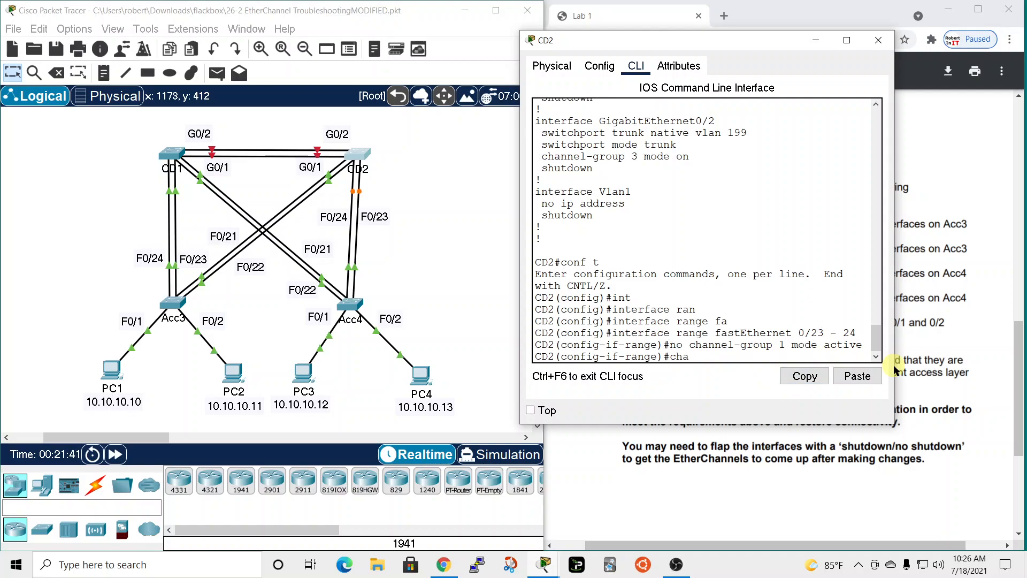
text(nnel-group)
key(Tab)
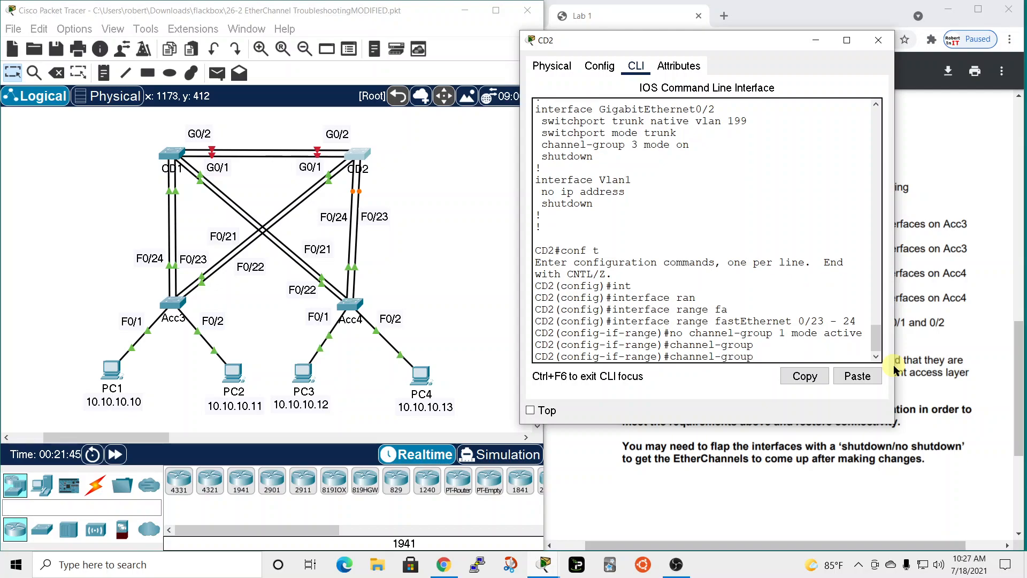
text(1 mode des)
key(Tab)
key(Return)
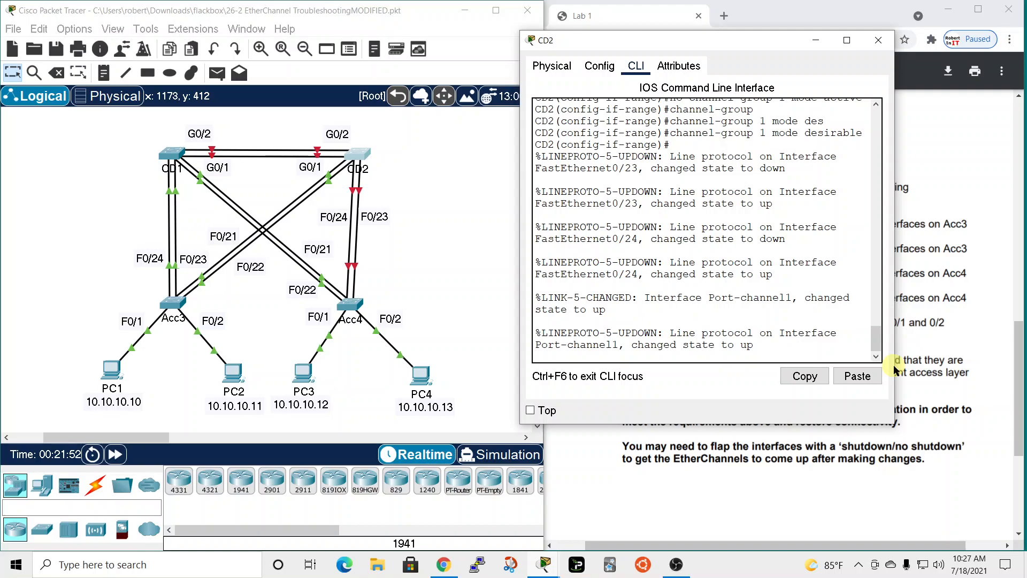
key(Return)
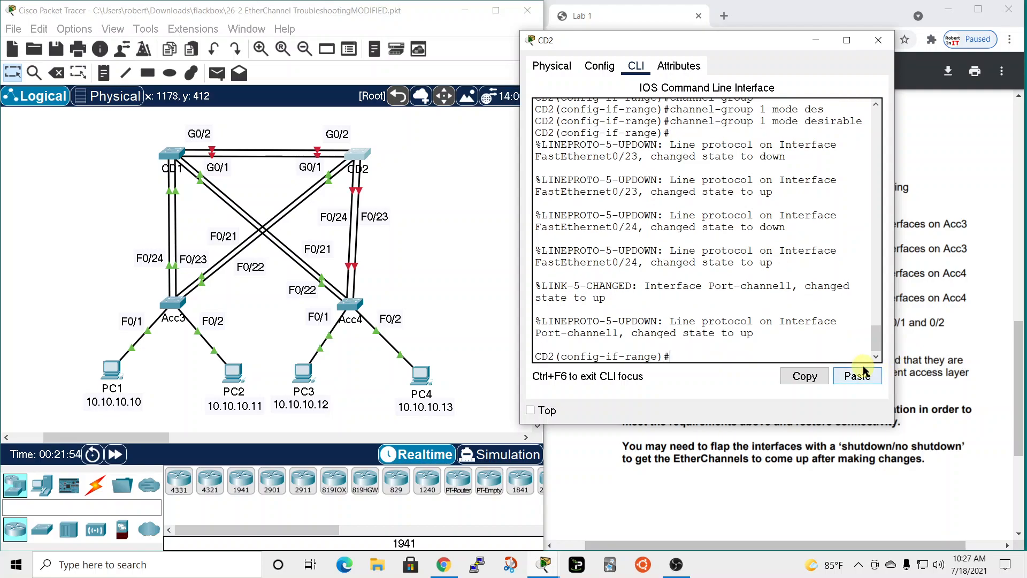
List CD2's running configuration from configuration mode and check the channel-group modes on FastEthernet 0/23 and 0/24.
text(do sh run)
key(Return)
key(space)
key(space)
key(space)
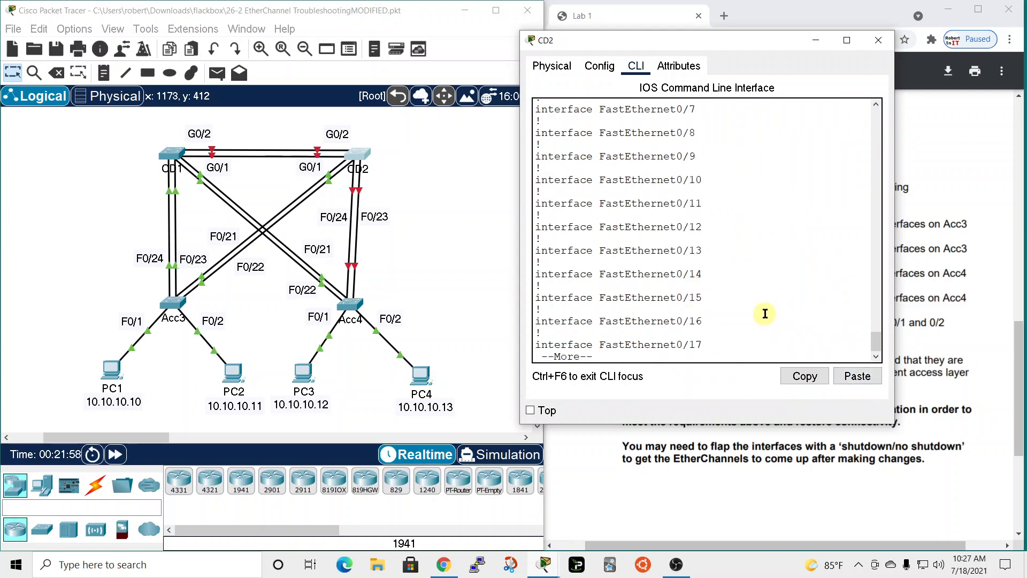
key(space)
scroll(708, 196, up, 4)
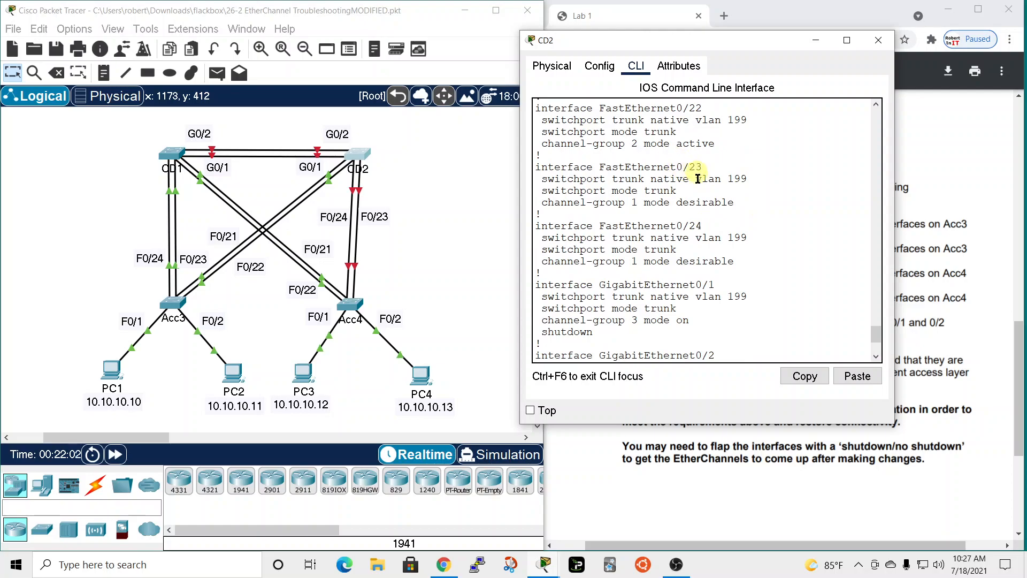
drag(677, 202, 728, 201)
drag(675, 261, 752, 270)
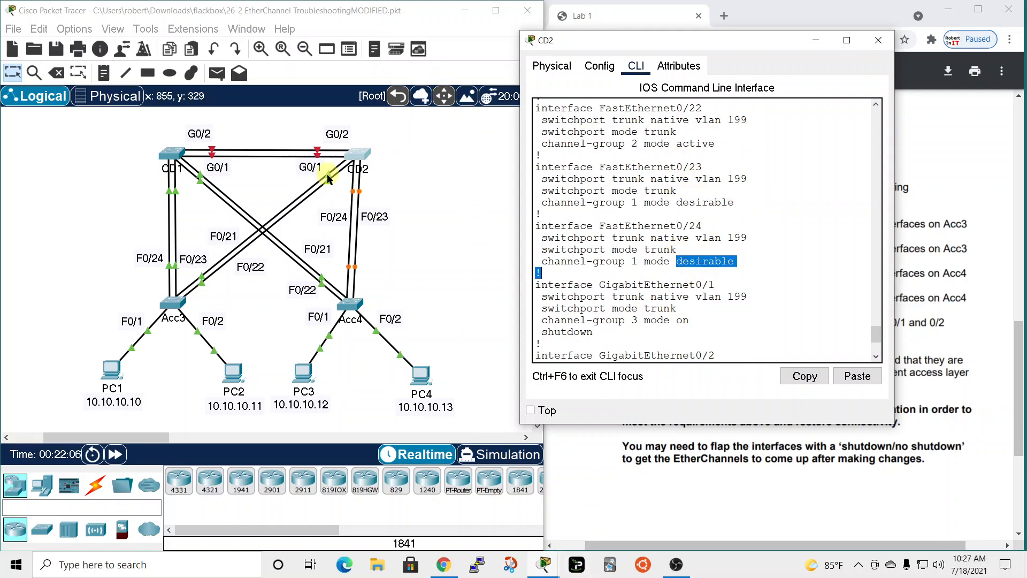
Open Acc4's command line beside CD2's and compare the FastEthernet 0/23 and 0/24 settings of both switches.
click(351, 304)
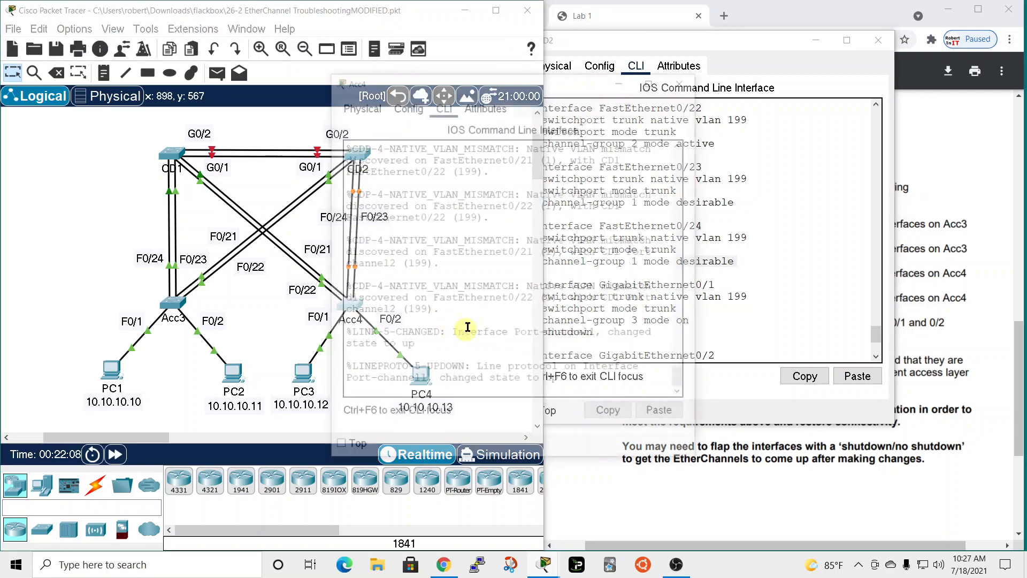
drag(538, 89, 307, 69)
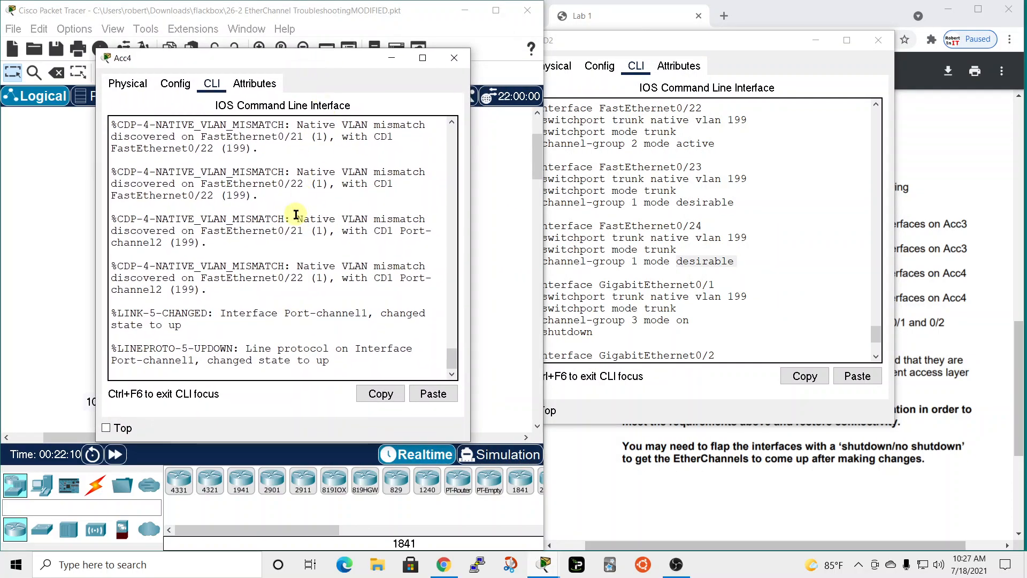
scroll(270, 257, up, 5)
scroll(270, 257, up, 10)
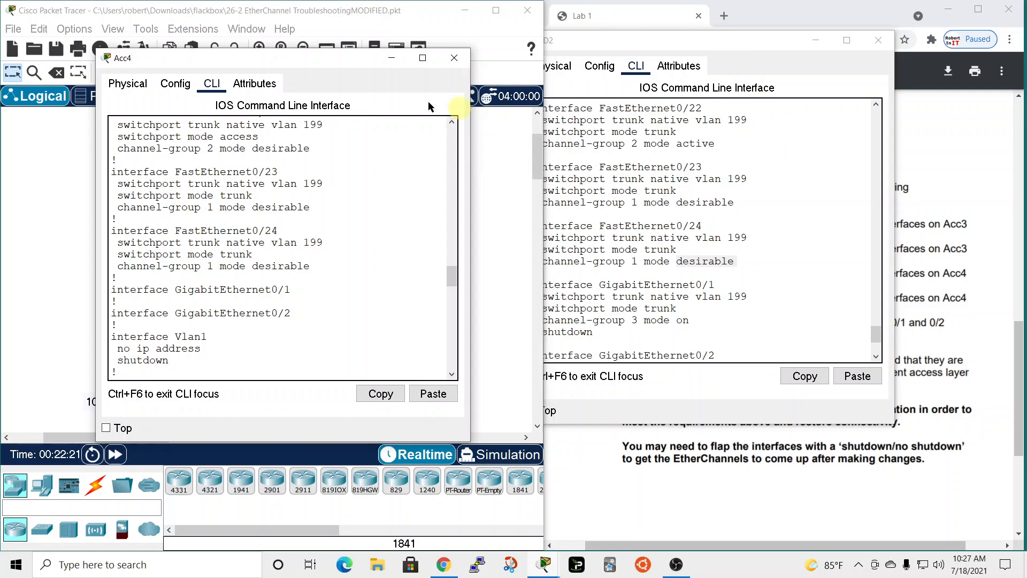
scroll(236, 355, down, 8)
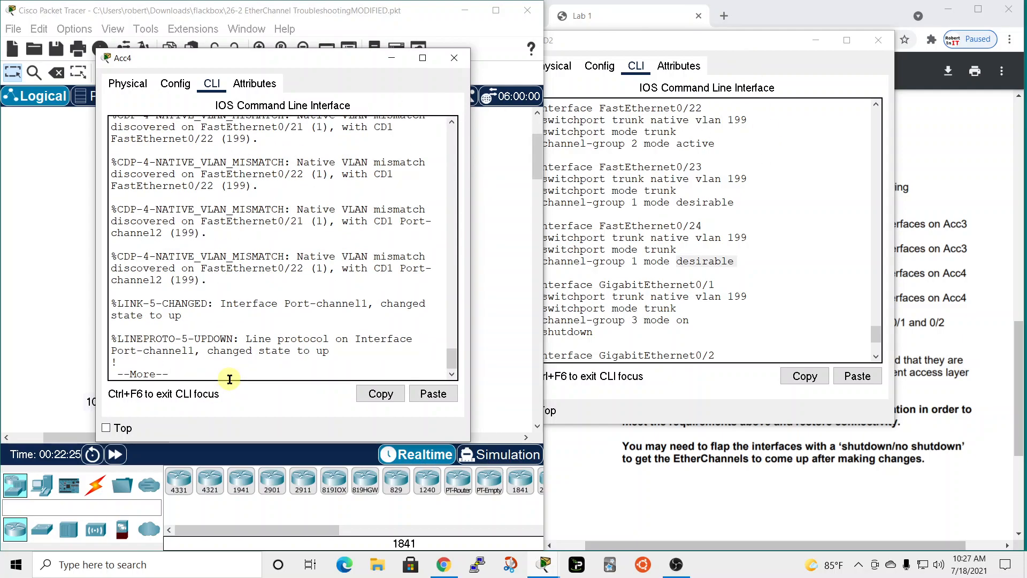
Leave Acc4's running configuration listing and display its EtherChannel summary.
text(qsh ehte)
key(BackSpace)
text(the)
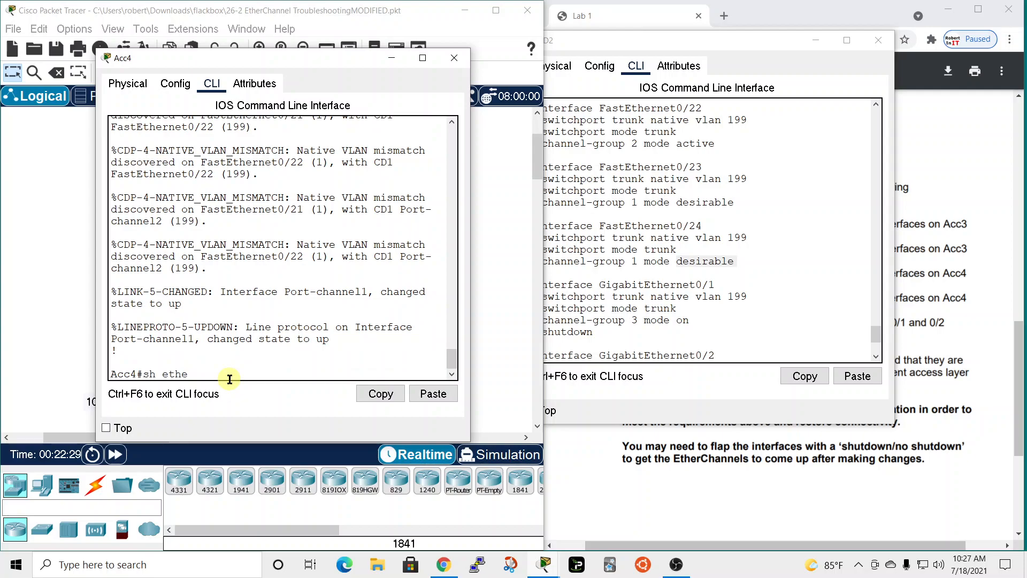
key(Tab)
key(Return)
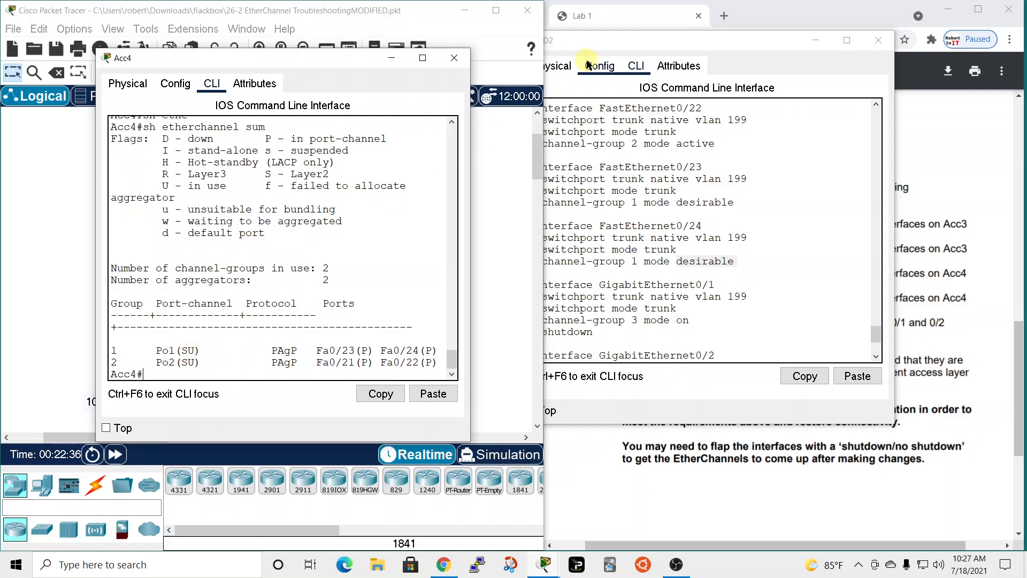
Leave the listing and configuration mode on CD2 and display its EtherChannel summary.
click(631, 47)
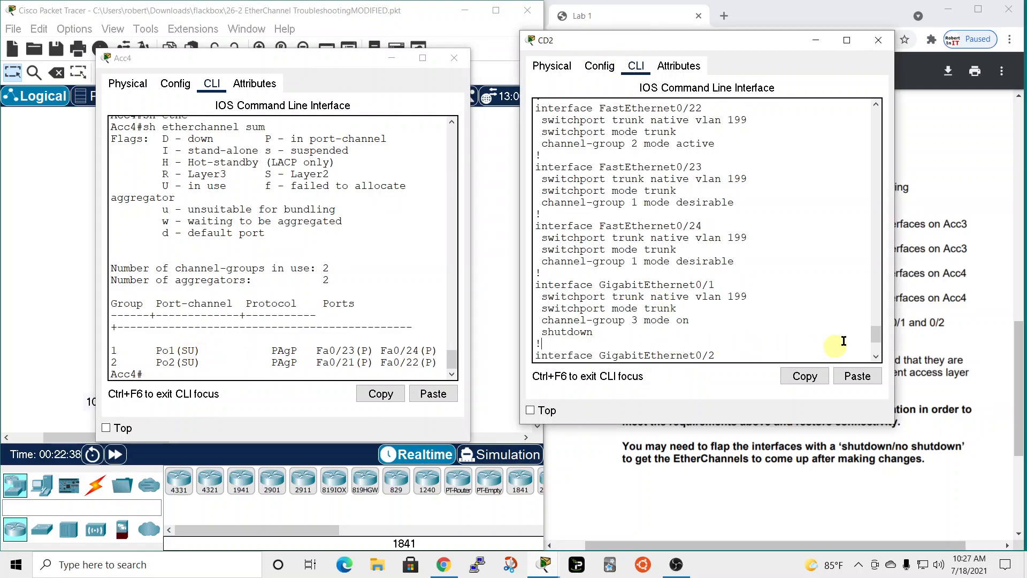
scroll(874, 339, down, 4)
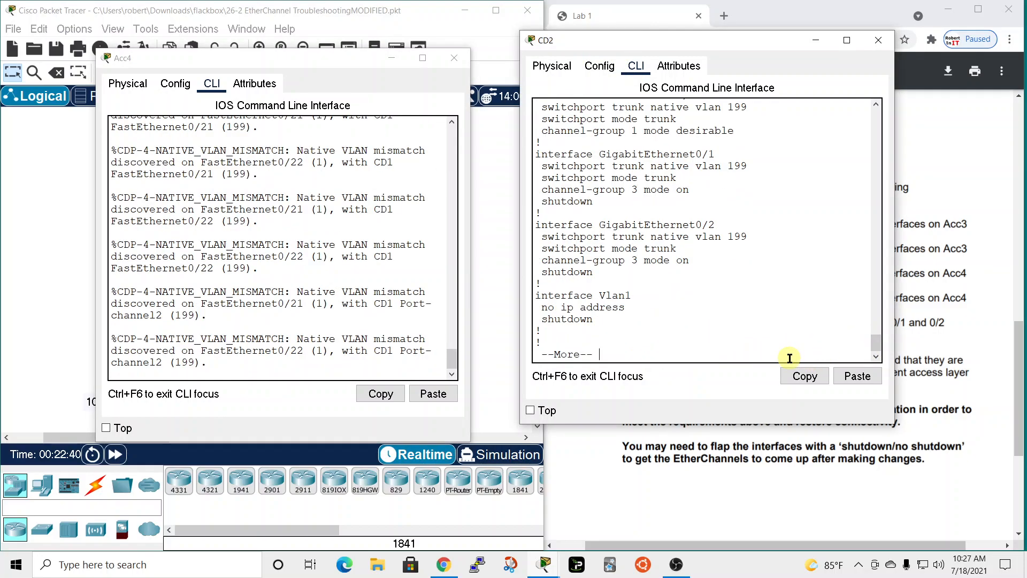
text(q)
text(end)
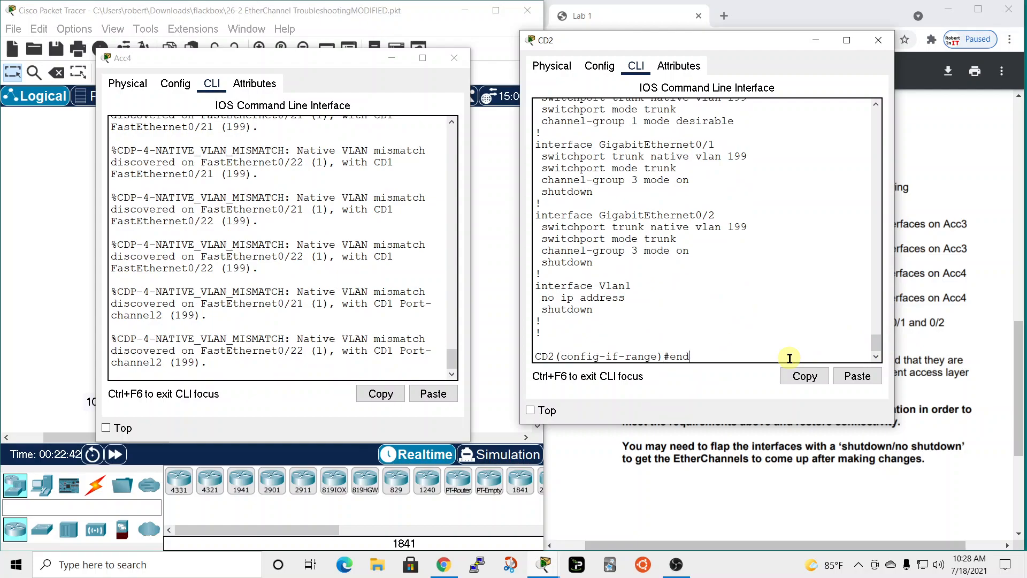
key(Return)
text(sh ether)
key(Tab)
text(su)
key(Tab)
text(m)
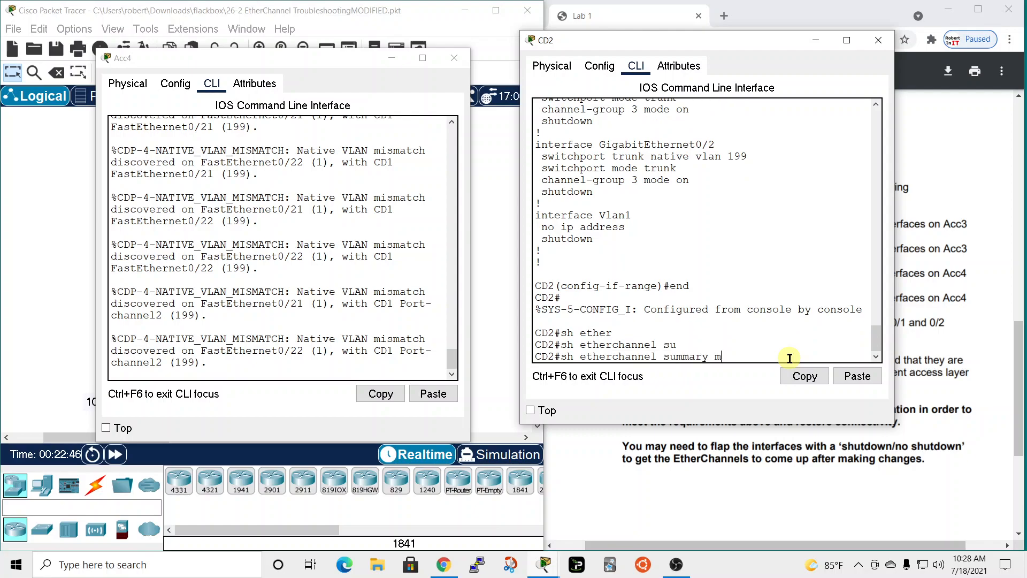
key(Return)
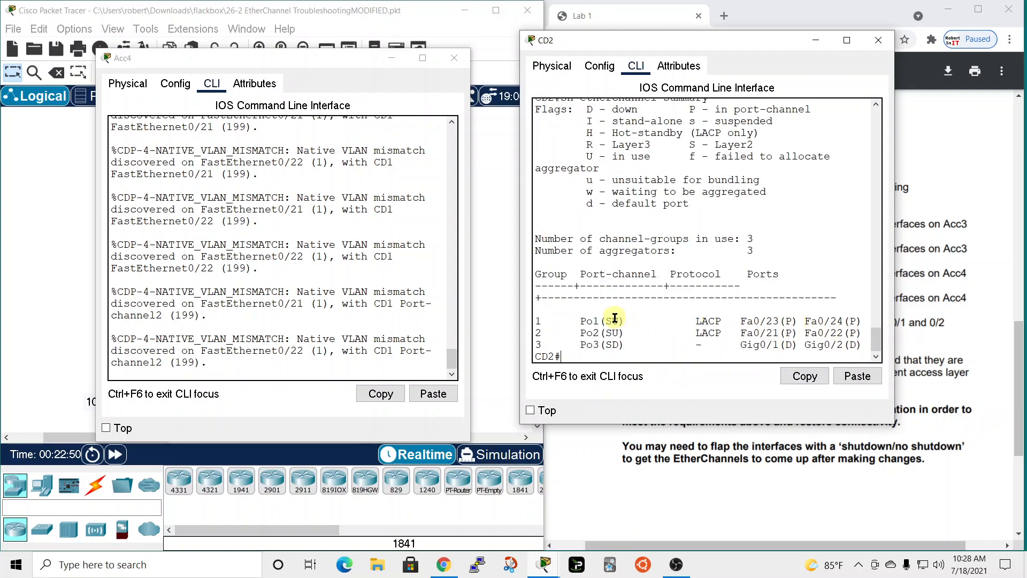
Close the CD2 and Acc4 windows and highlight requirement 4, the Acc4–CD1 PAgP link, in the lab instructions.
click(878, 40)
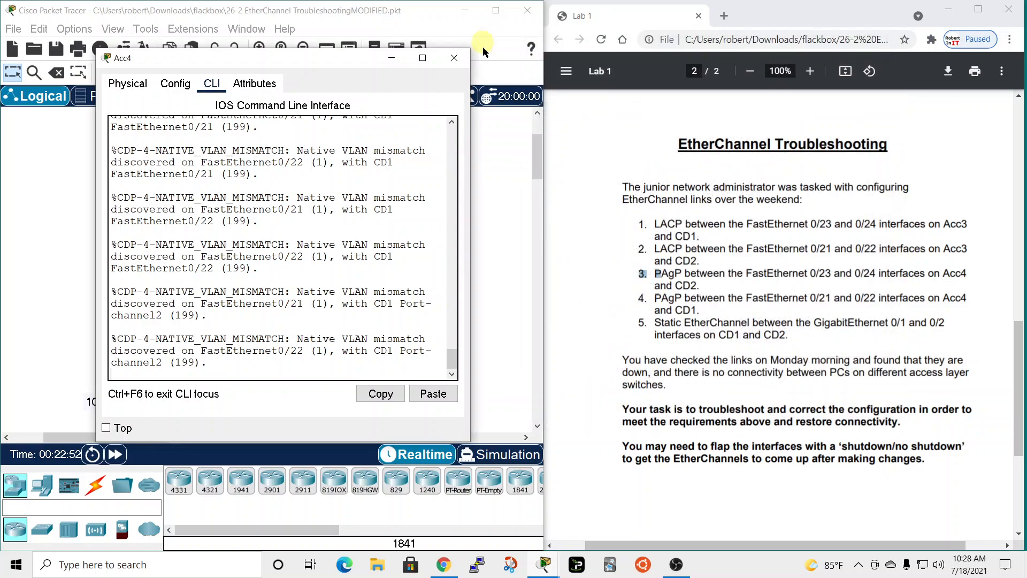
click(446, 60)
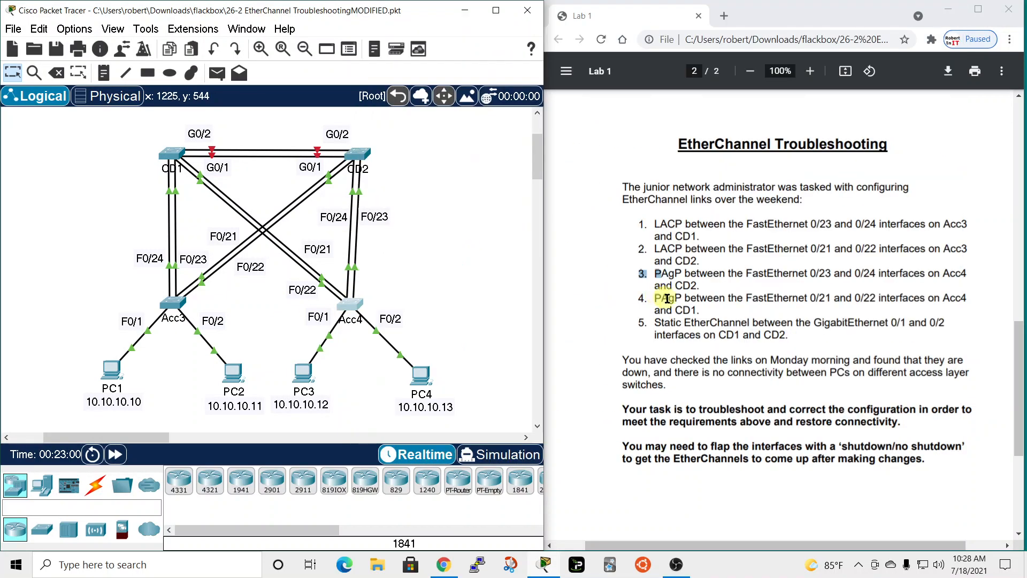
drag(638, 300, 661, 299)
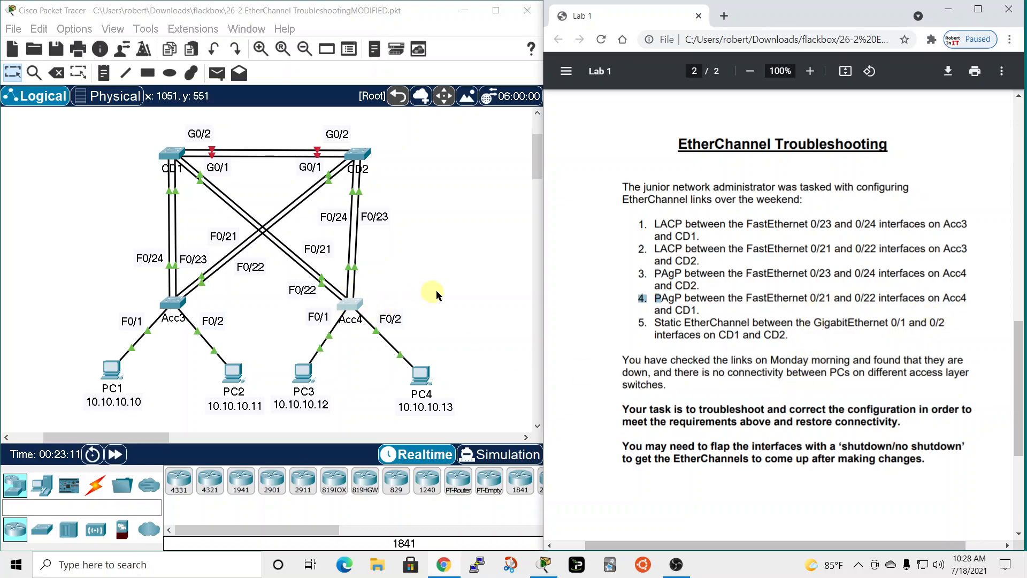
Reopen Acc4's command line and display its EtherChannel summary to check the FastEthernet 0/21 and 0/22 bundle.
click(352, 303)
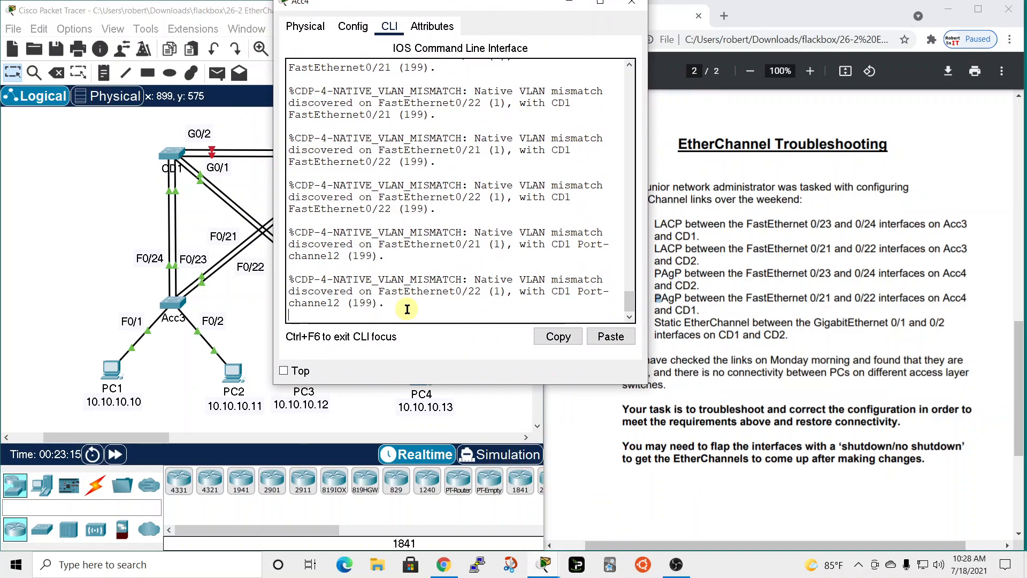
key(Return)
text(sh eth)
key(Tab)
text(sum)
key(Tab)
key(Return)
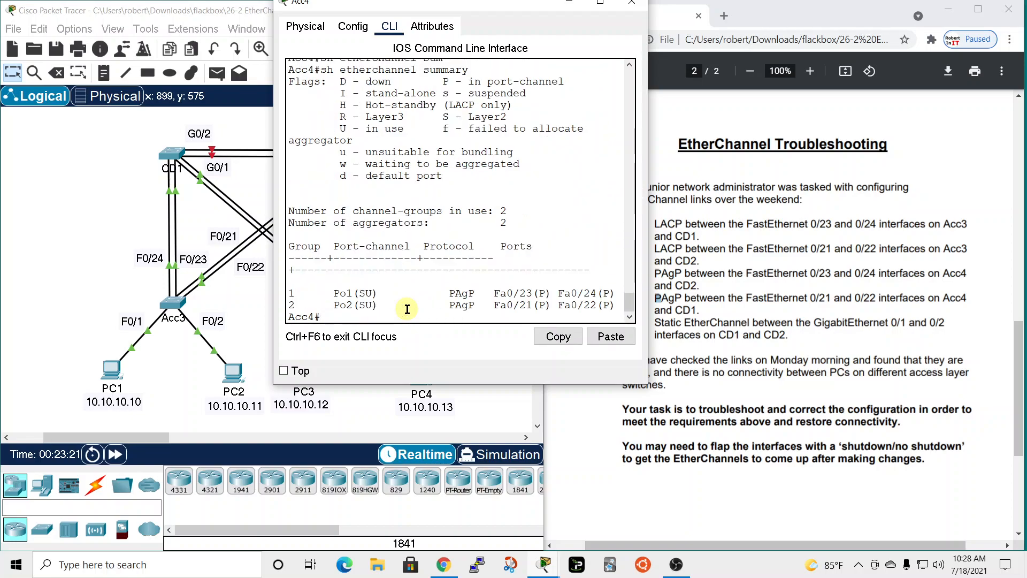
Arrange Acc4's window beside the topology, open CD1's command line next to it and enter privileged EXEC mode on CD1.
drag(474, 9, 738, 86)
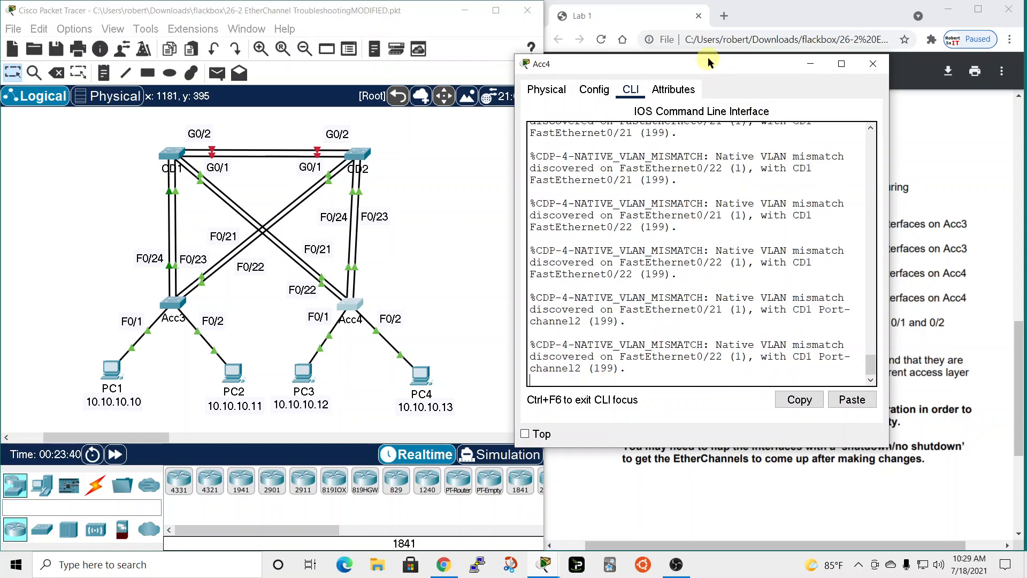
mouse_move(711, 67)
mouse_down()
mouse_move(220, 46)
mouse_move(688, 59)
mouse_move(322, 62)
mouse_move(723, 73)
mouse_up()
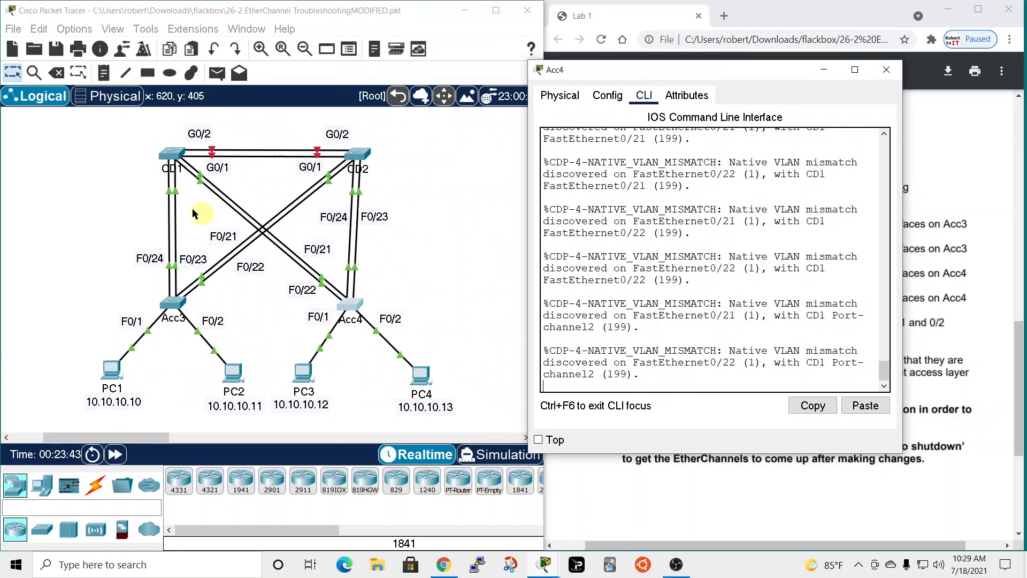
click(168, 152)
drag(499, 78, 261, 32)
click(208, 252)
key(Return)
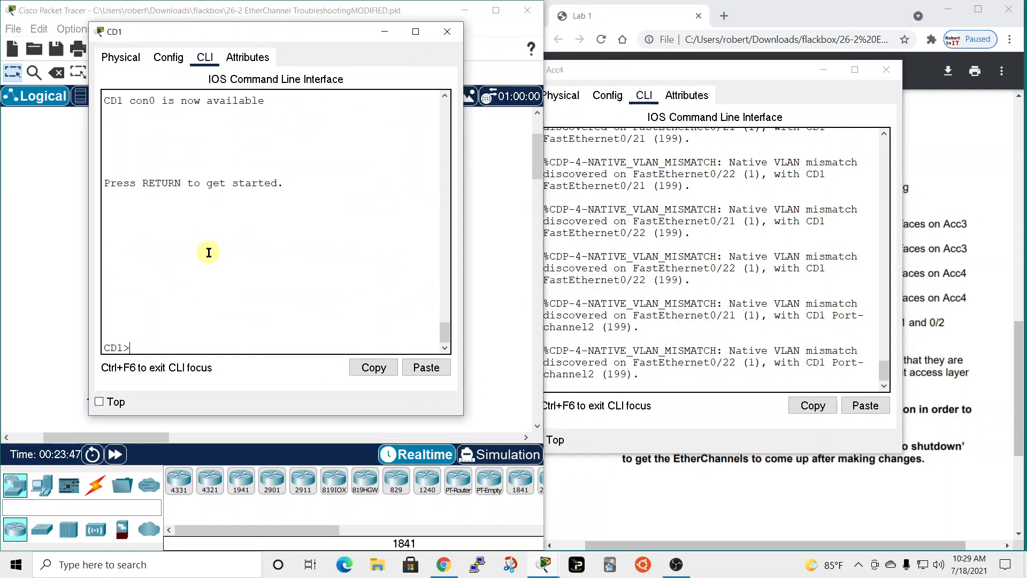
text(en)
key(Return)
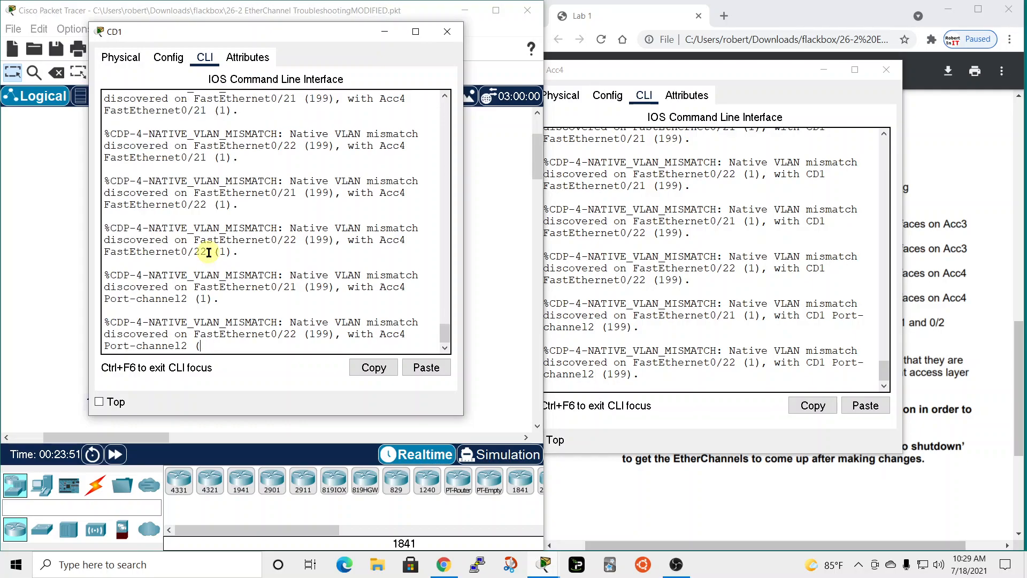
Display the EtherChannel summary on CD1.
key(Return)
text(sh ethe)
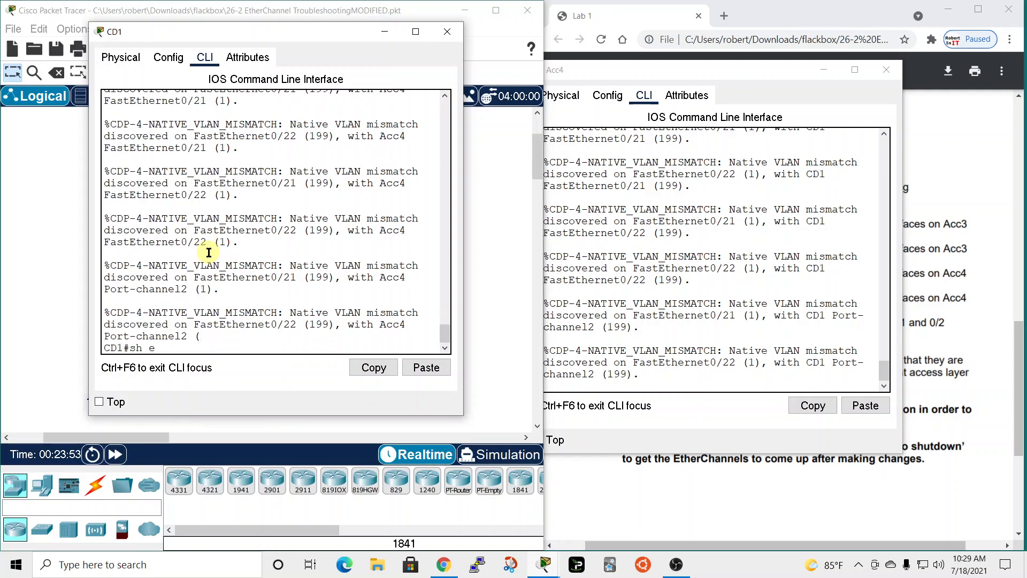
key(Tab)
text(sum)
key(Tab)
key(Return)
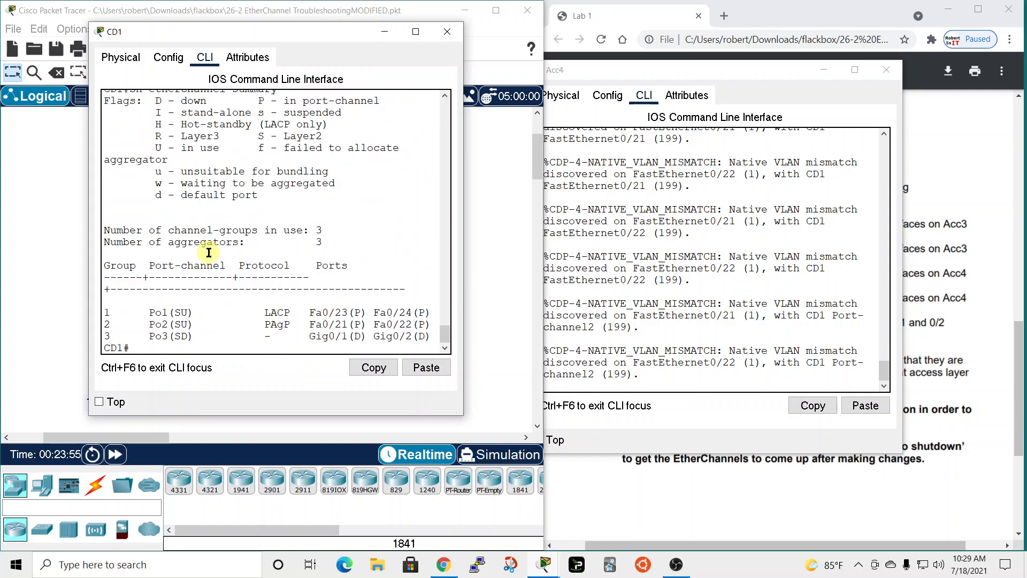
Place the CD1 and Acc4 windows side by side and list the running configuration on CD1.
mouse_move(330, 36)
mouse_down()
mouse_move(706, 64)
mouse_move(322, 30)
mouse_up()
drag(651, 68, 629, 30)
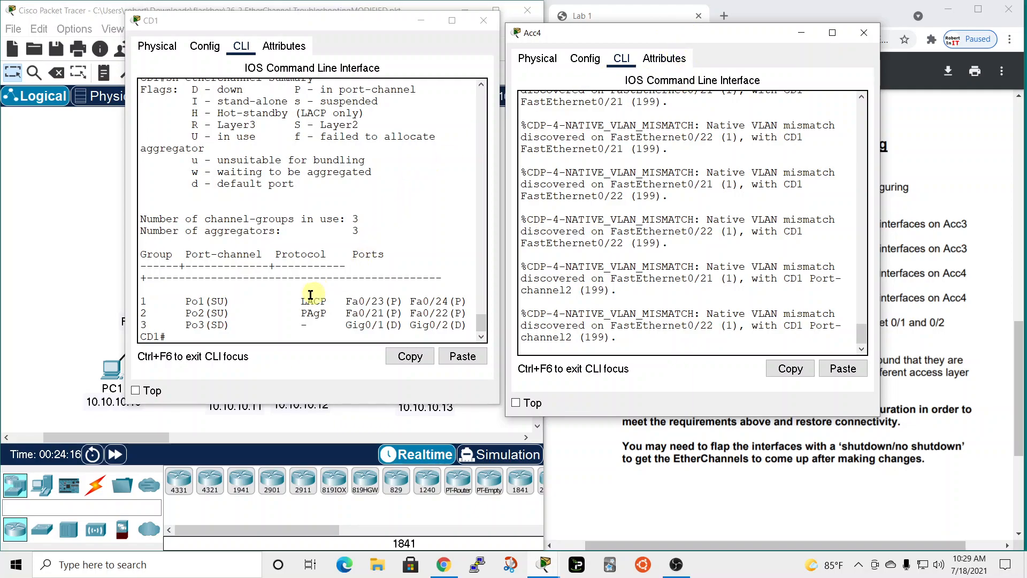
click(236, 336)
text(sh run)
key(Return)
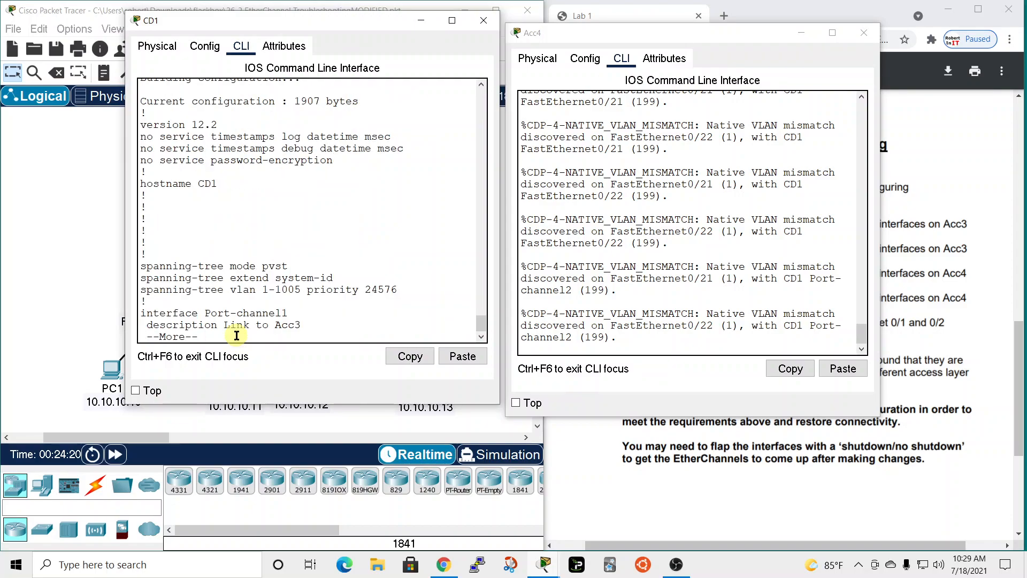
Return to the Acc4 prompt and list the running configuration on that switch as well.
click(648, 352)
key(Return)
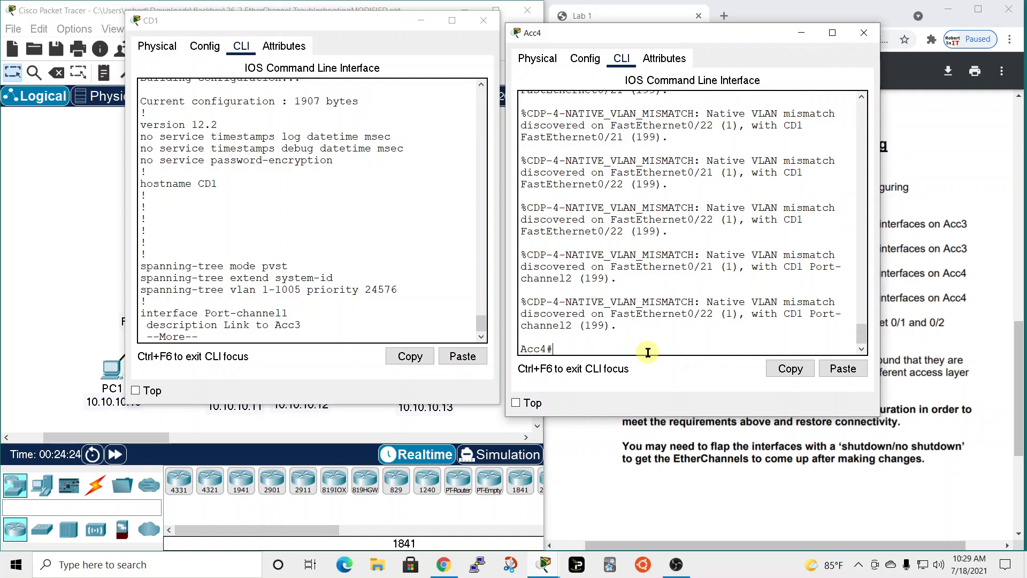
text(sh ru)
key(Return)
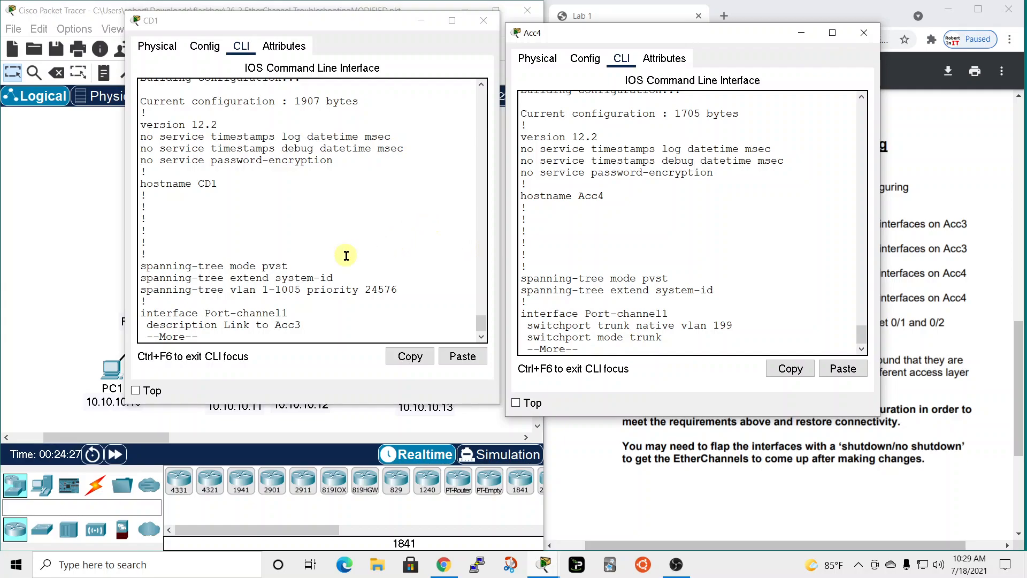
Recheck requirement 4 in the lab instructions and page CD1's running configuration forward to the FastEthernet 0/21 and 0/22 entries.
click(346, 256)
key(space)
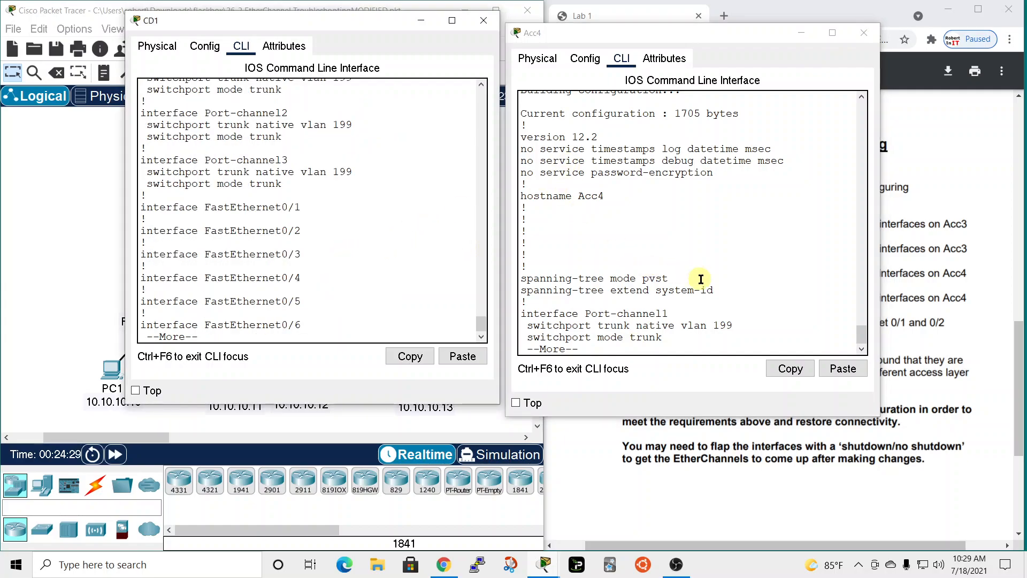
drag(609, 32, 295, 81)
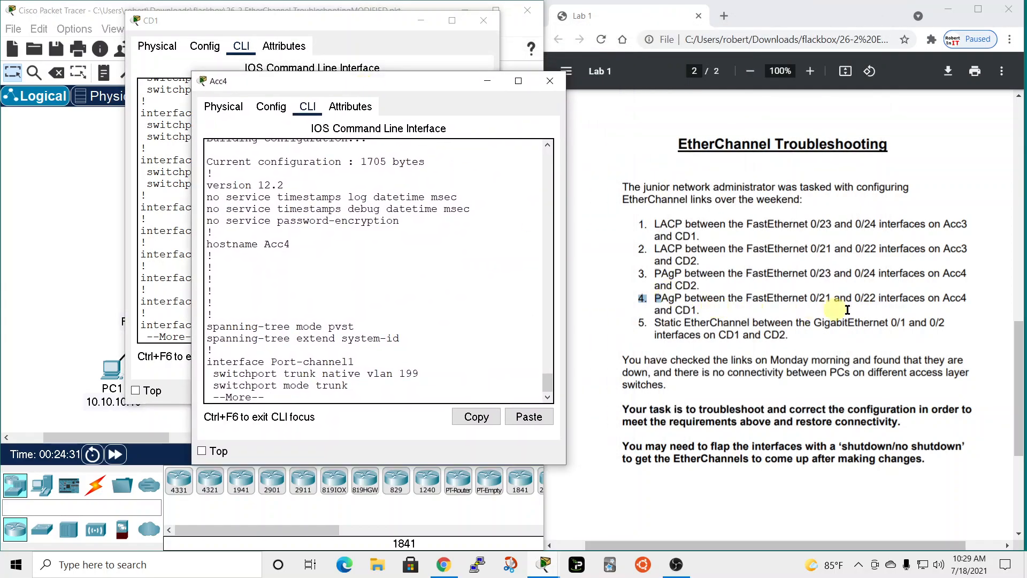
drag(416, 78, 730, 16)
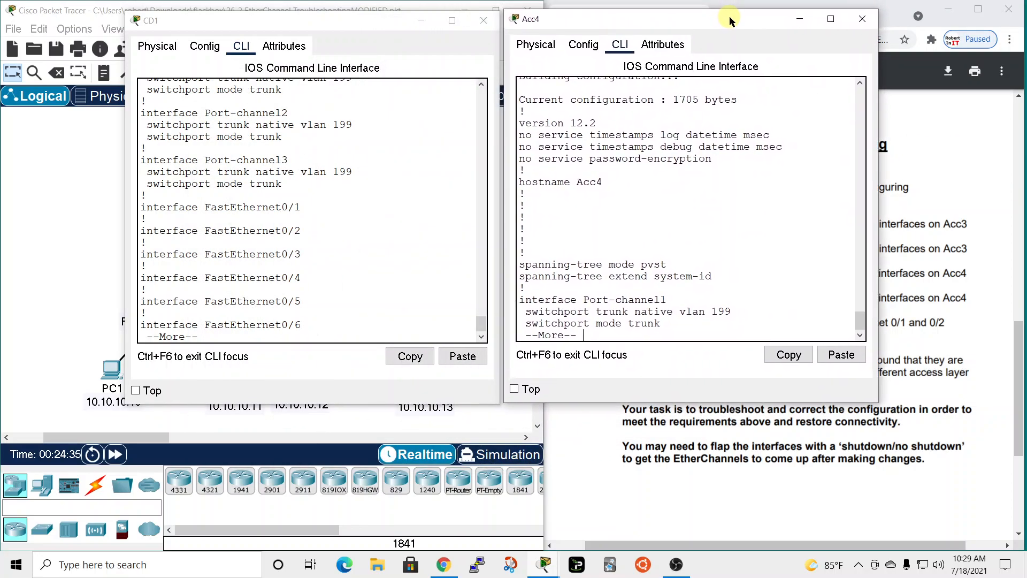
key(space)
click(346, 238)
key(space)
key(space)
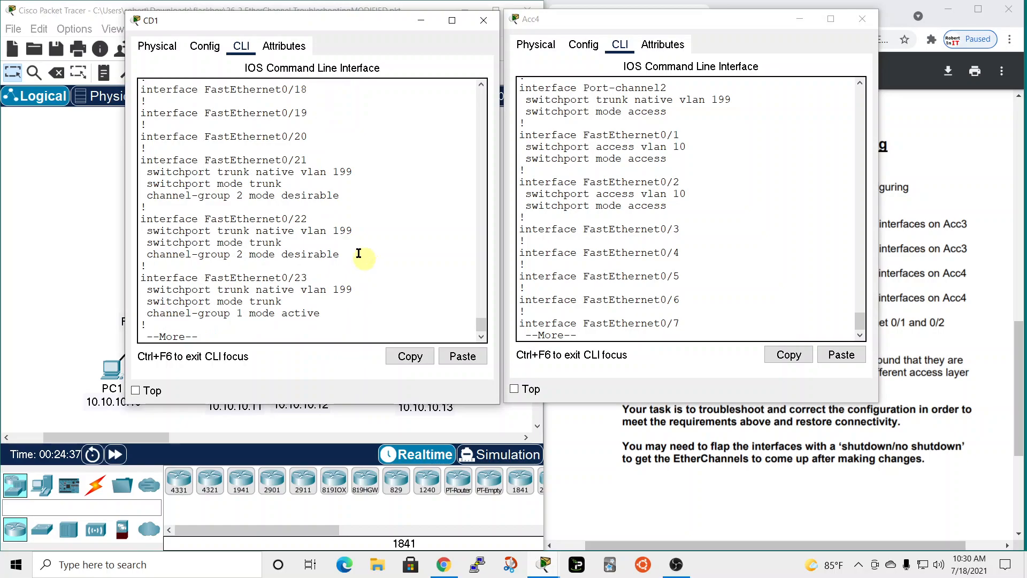
Page through Acc4's running configuration to the settings of FastEthernet 0/21 and 0/22.
click(744, 229)
key(space)
key(space)
scroll(797, 221, up, 5)
scroll(796, 223, up, 3)
scroll(795, 224, down, 3)
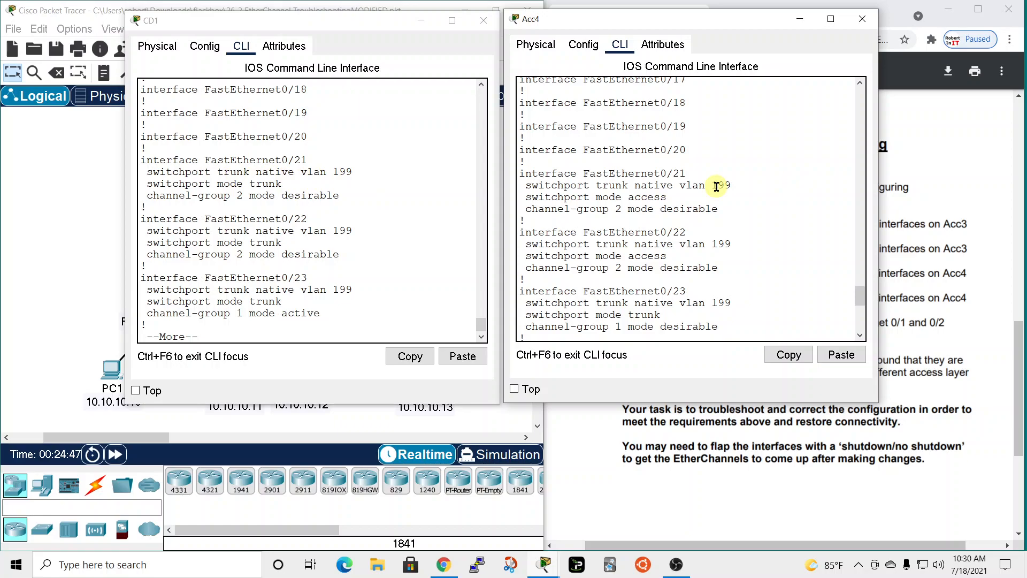
Compare the FastEthernet 0/21 switchport modes on CD1 and Acc4, highlighting the switchport mode line in each configuration.
drag(146, 184, 285, 181)
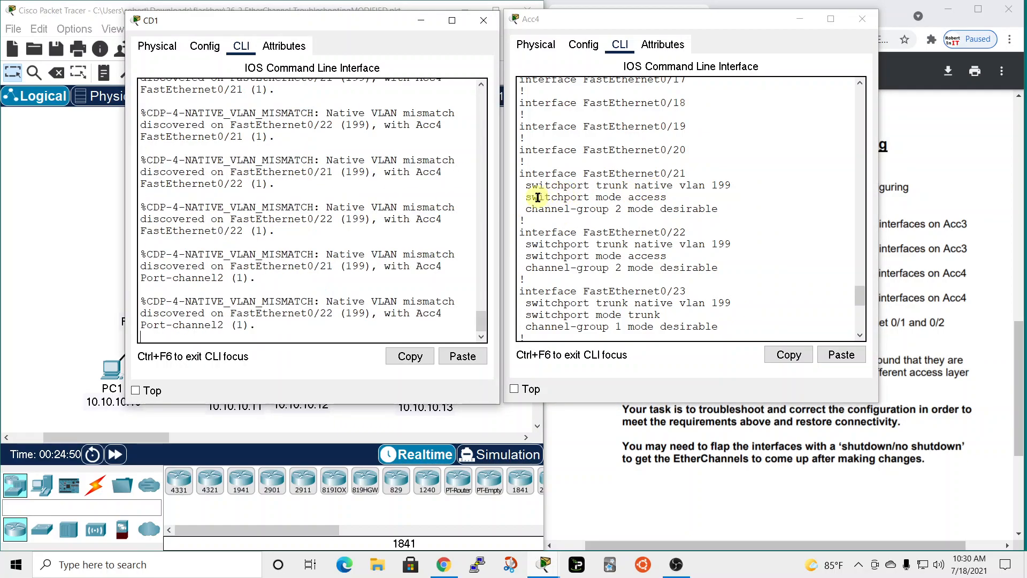
scroll(340, 197, up, 12)
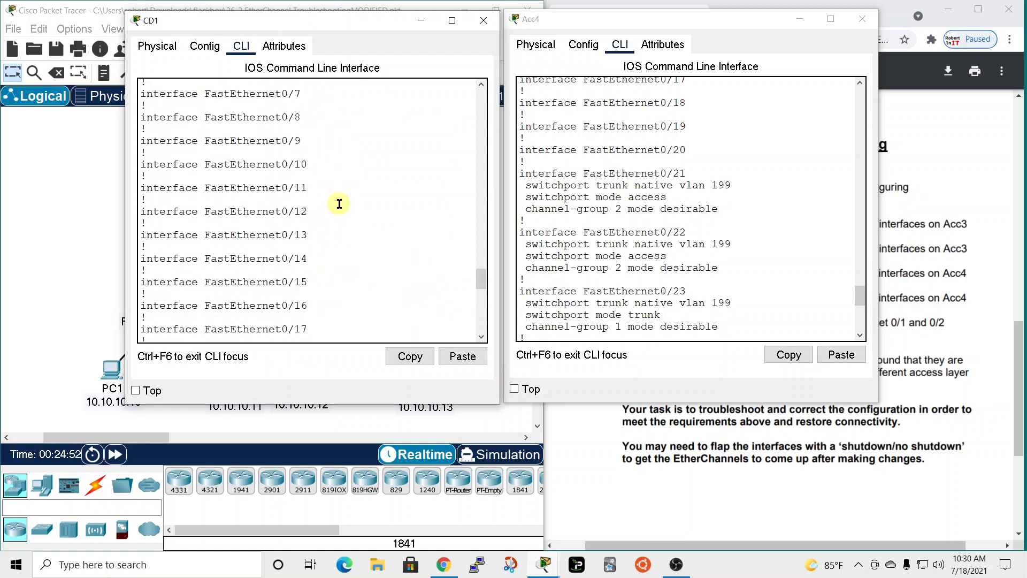
scroll(339, 204, down, 10)
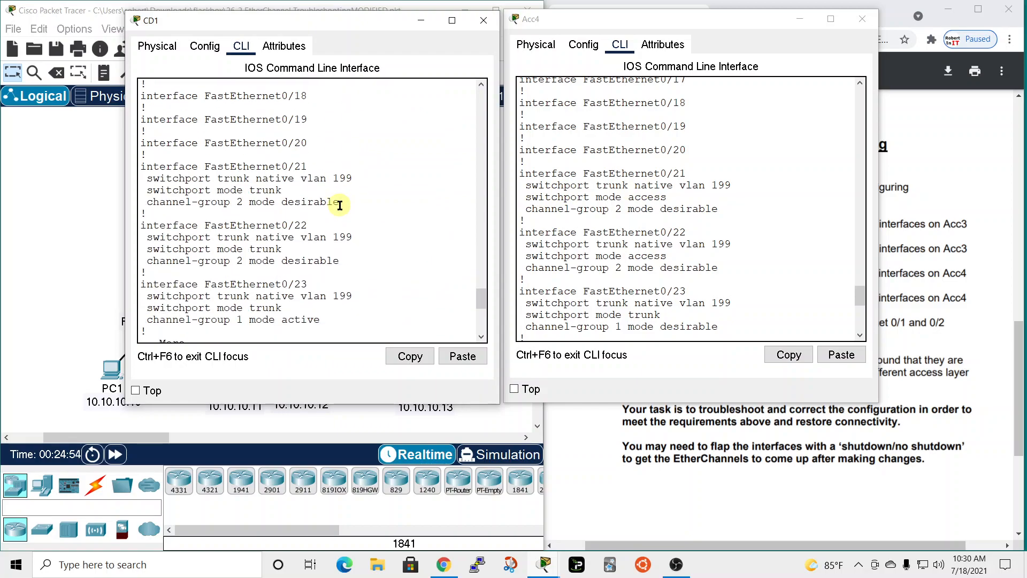
scroll(336, 205, up, 1)
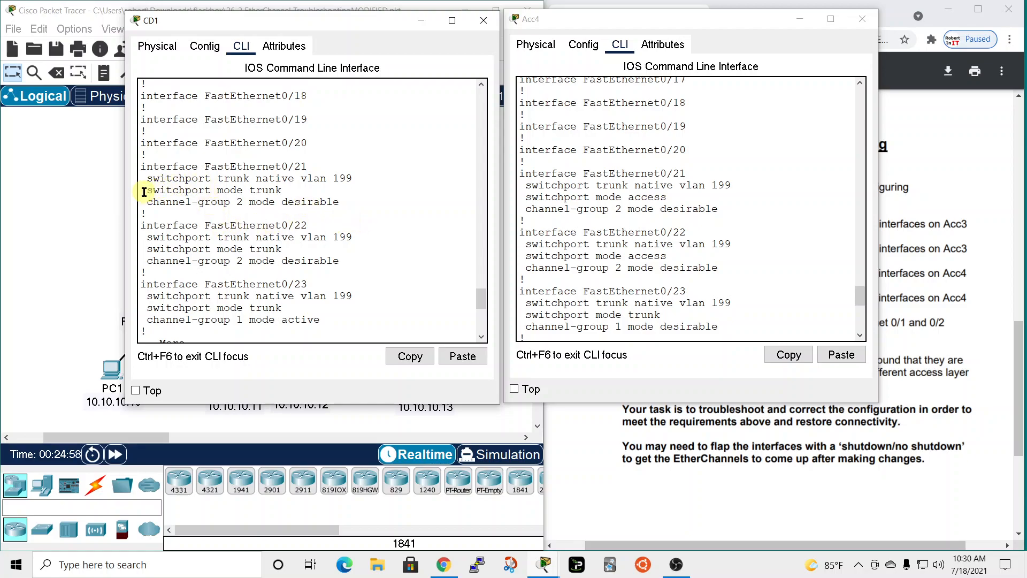
drag(145, 190, 291, 192)
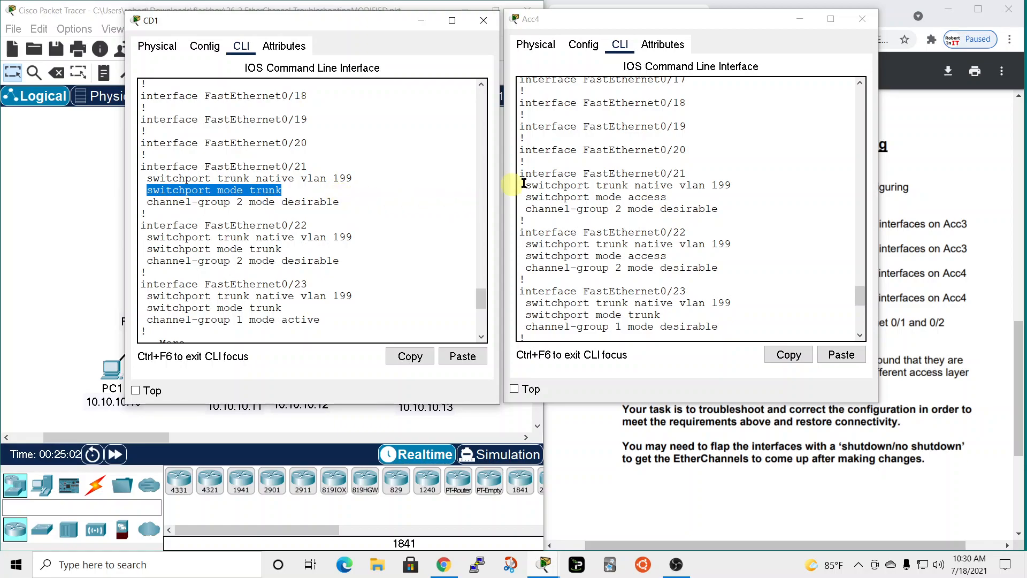
drag(525, 197, 695, 197)
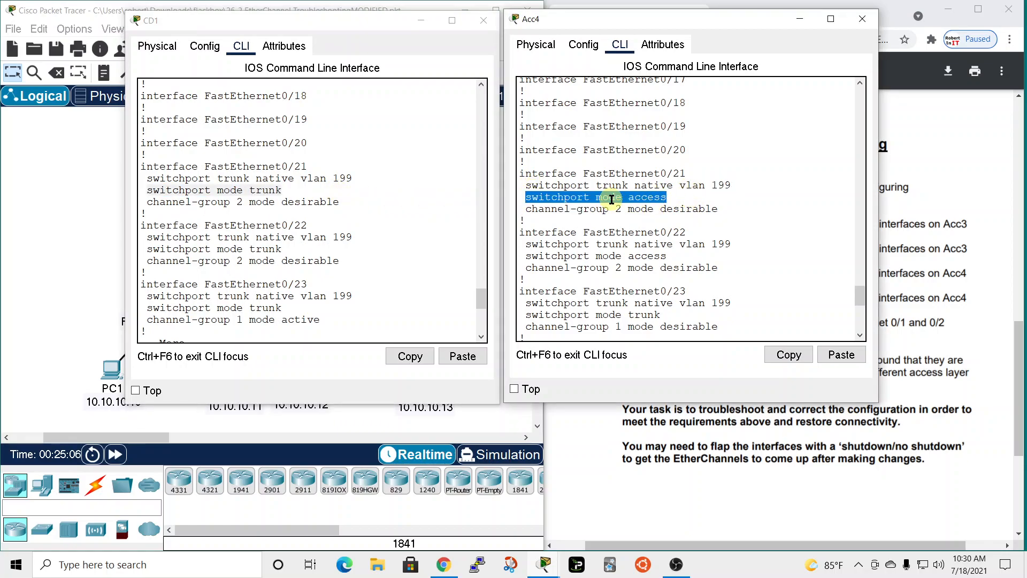
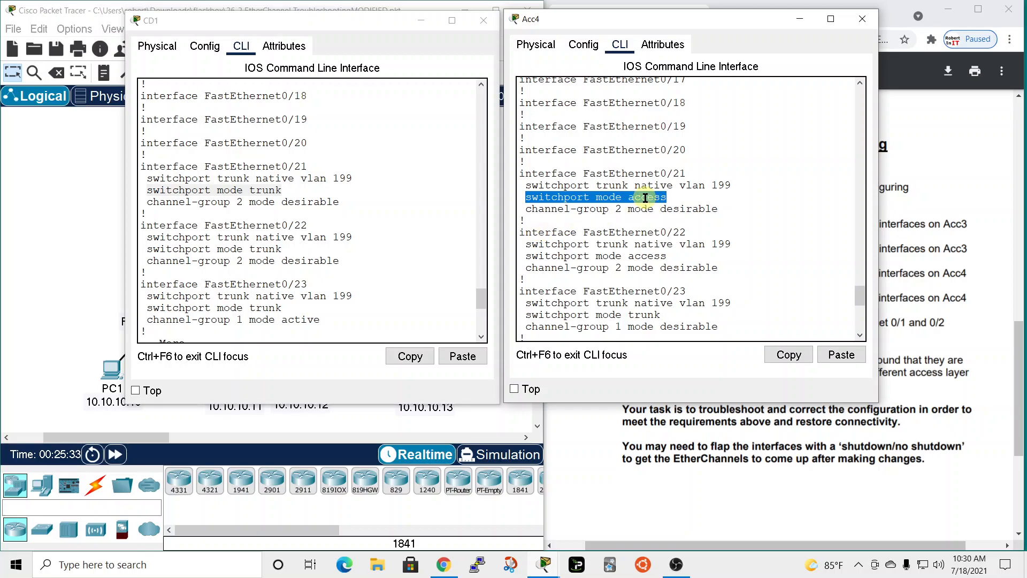
Page through the rest of Acc4's running configuration and return to its command prompt.
right_click(589, 193)
click(602, 202)
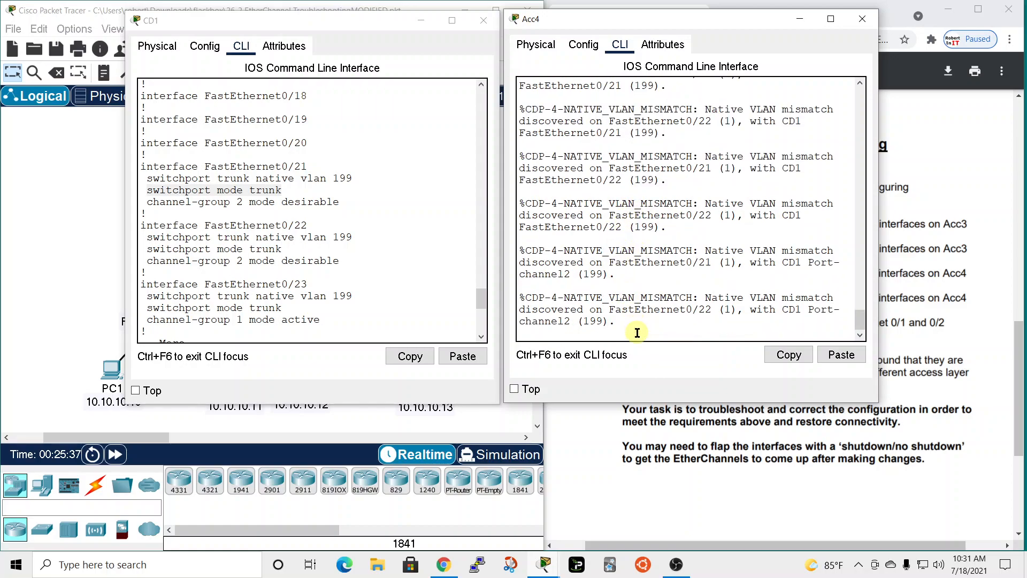
key(space)
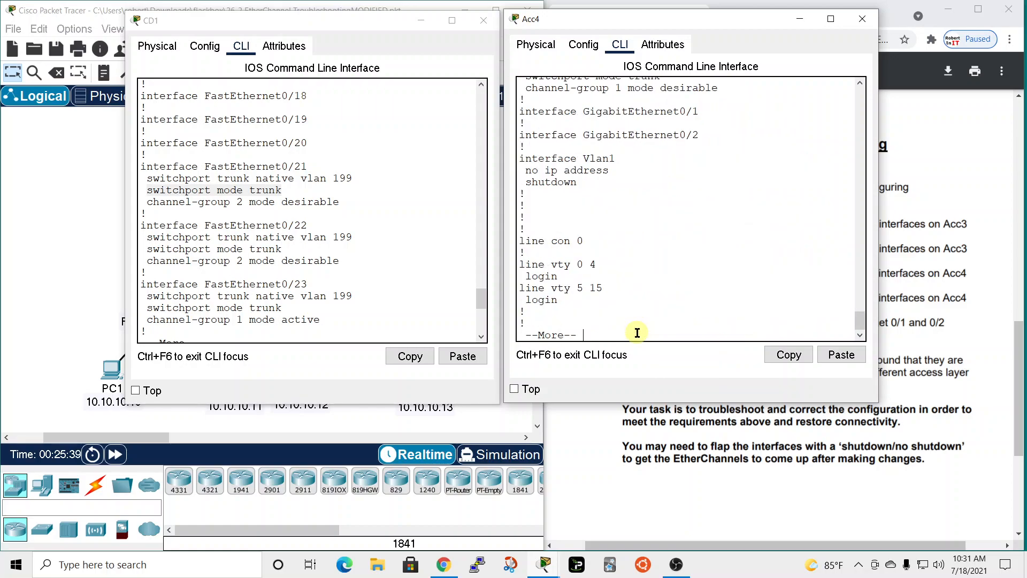
key(space)
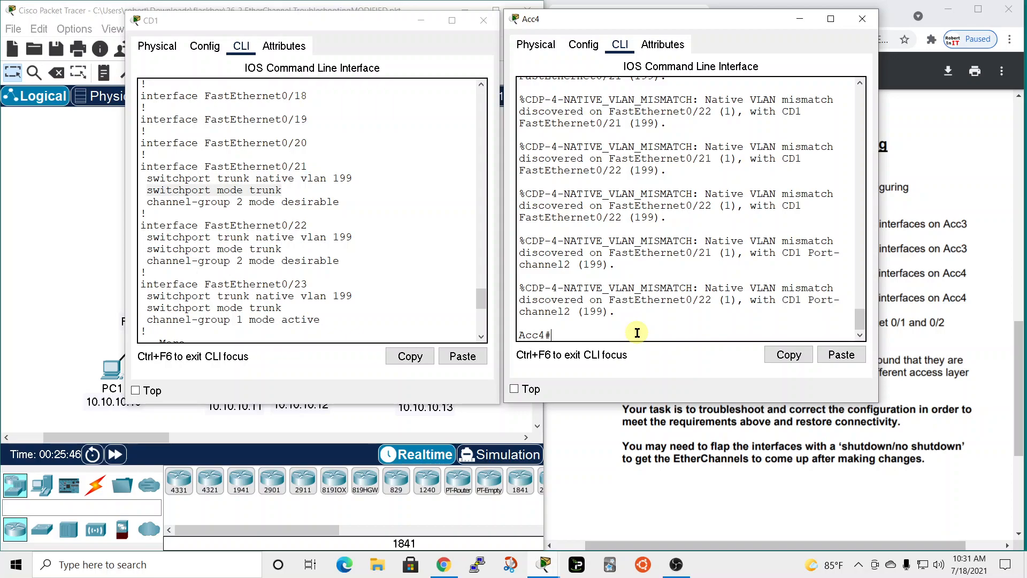
Enter global configuration mode on Acc4 and select the interface range fastEthernet 0/21 - 22.
text(conf t)
key(Return)
text(int)
key(Tab)
text(ran)
key(Tab)
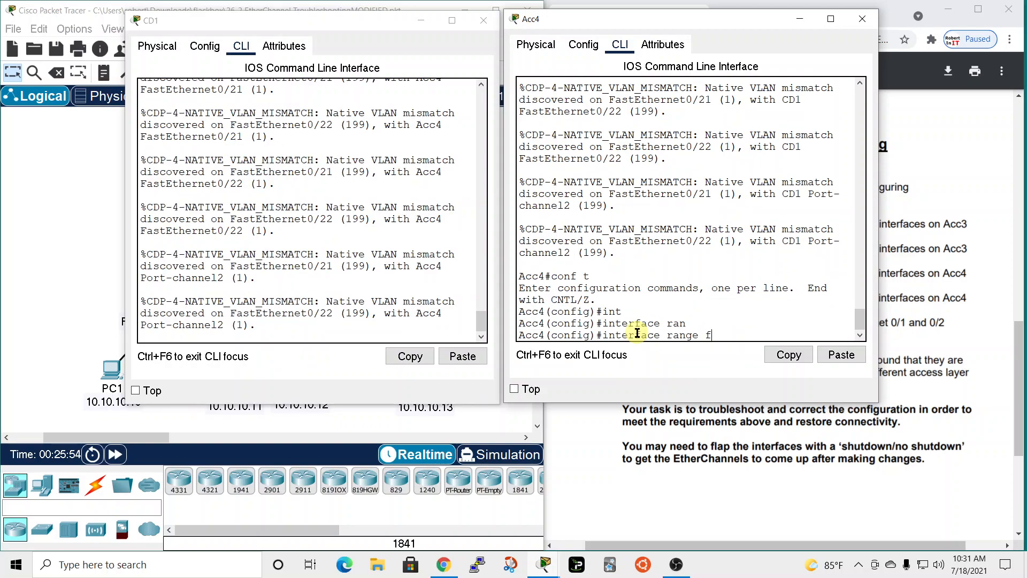
drag(752, 26, 777, 64)
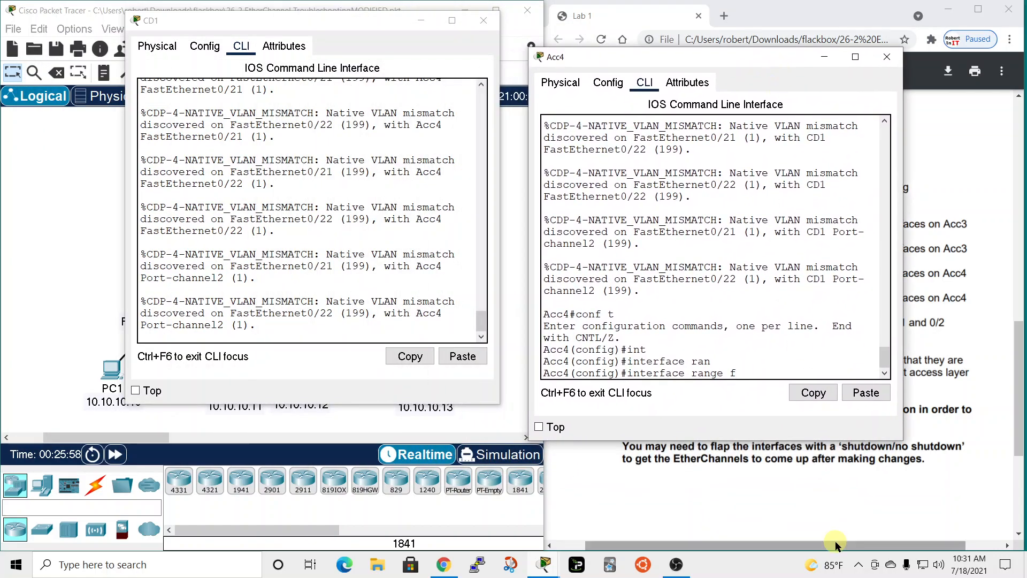
text(f)
key(Tab)
text(0/)
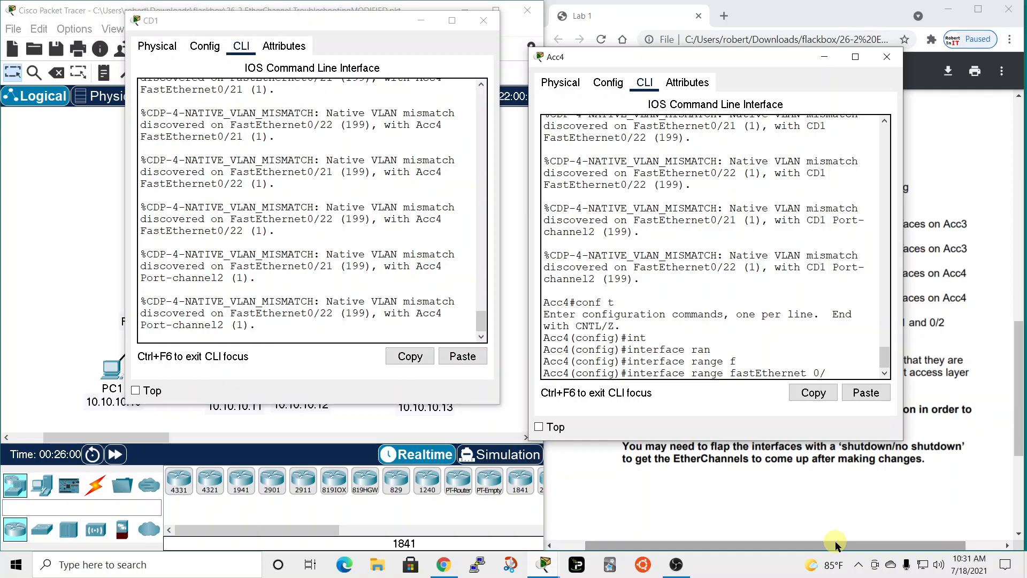
text(21 - 22)
key(Return)
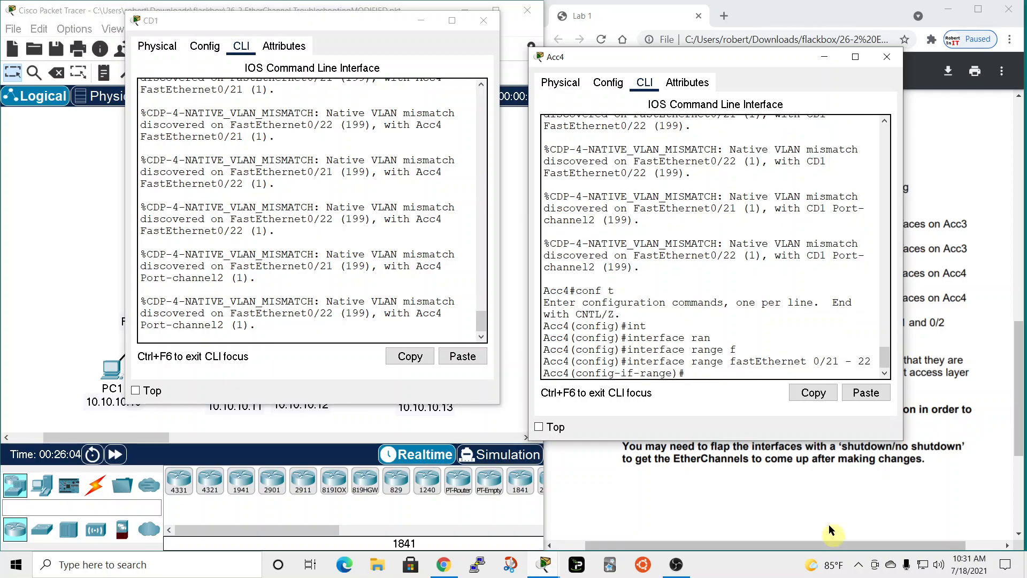
drag(742, 56, 728, 16)
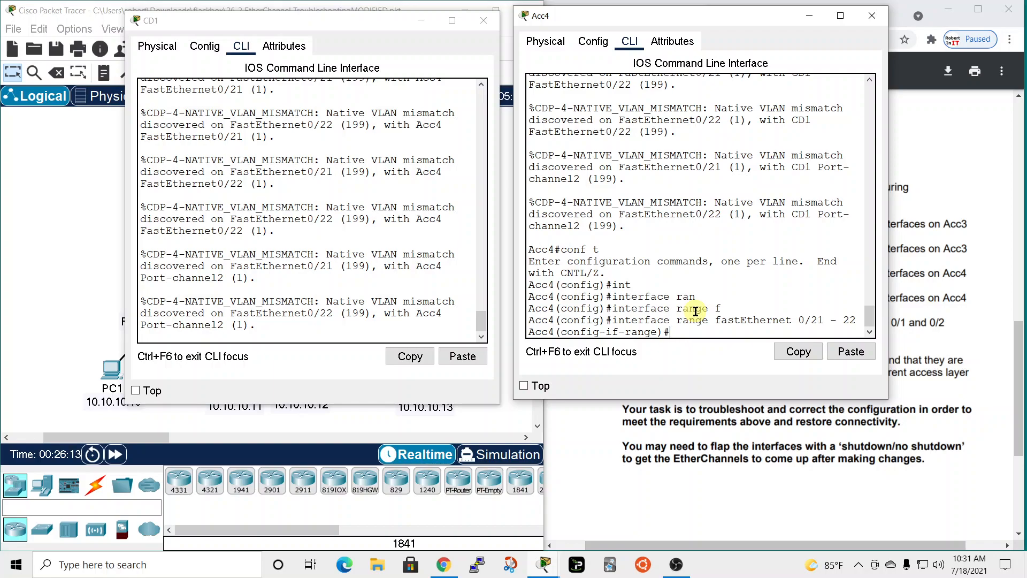
Set the selected FastEthernet range on Acc4 to switchport mode trunk and exit to global configuration mode.
text(wit)
key(Tab)
text(mod)
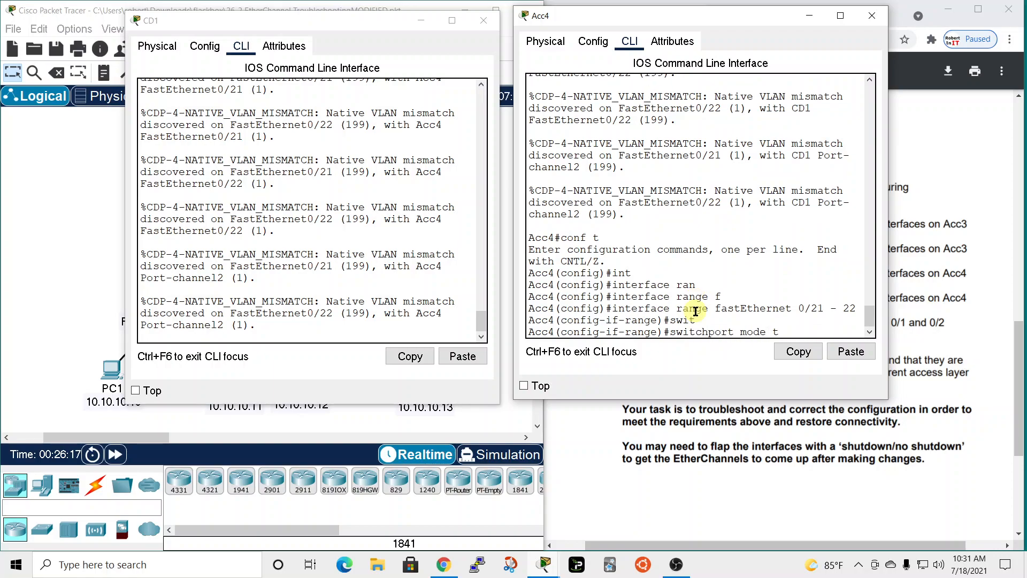
text(e t)
key(Tab)
key(Return)
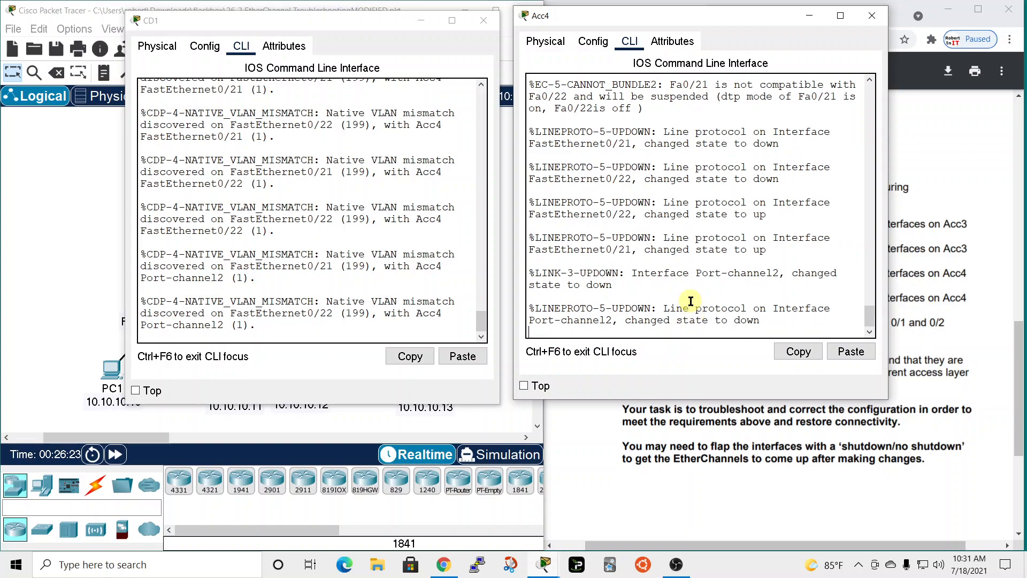
key(Return)
text(e)#exit)
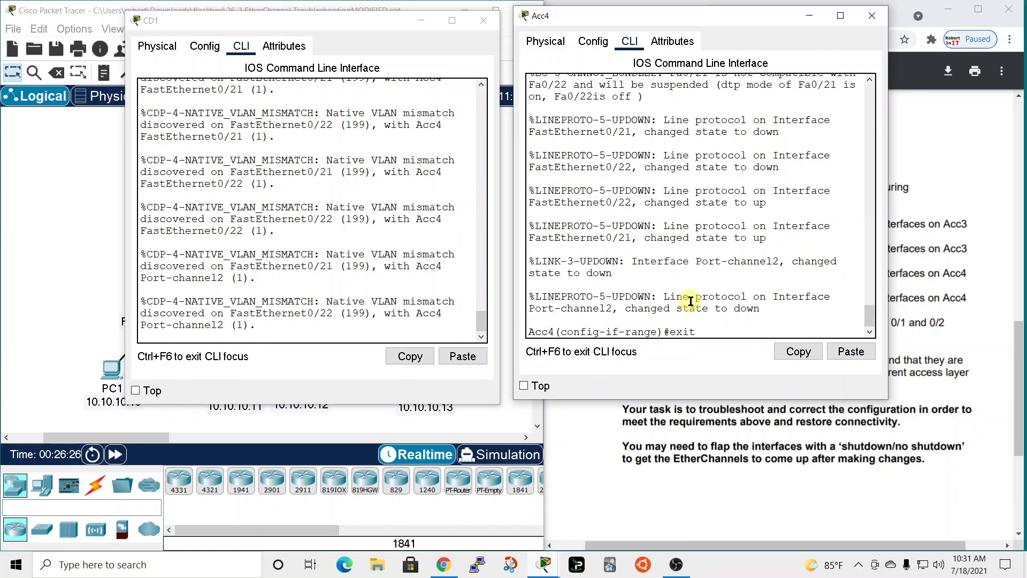
key(Return)
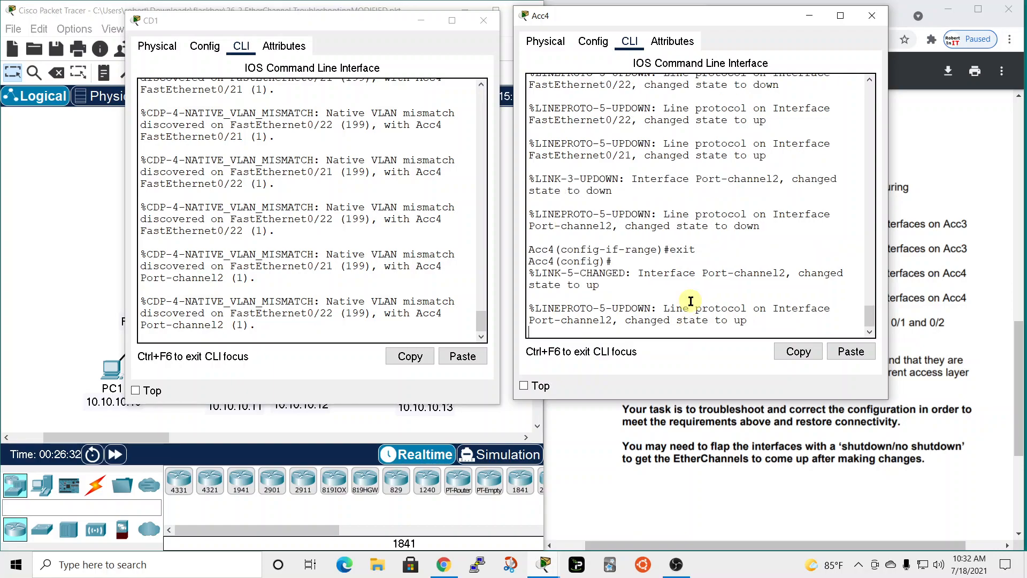
key(Return)
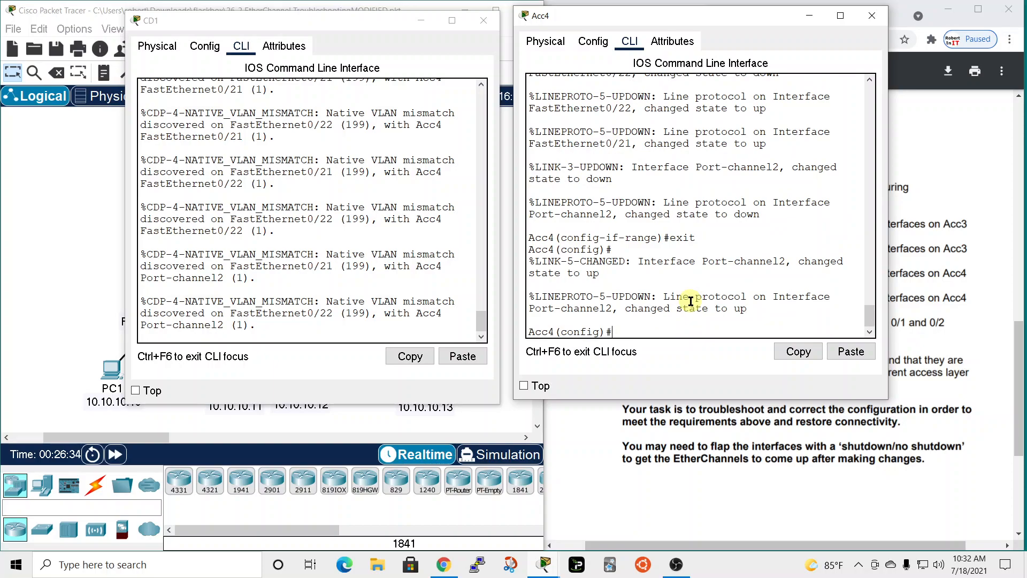
Set interface port-channel 2 on Acc4 to switchport mode trunk and end the configuration session.
text(int)
key(Tab)
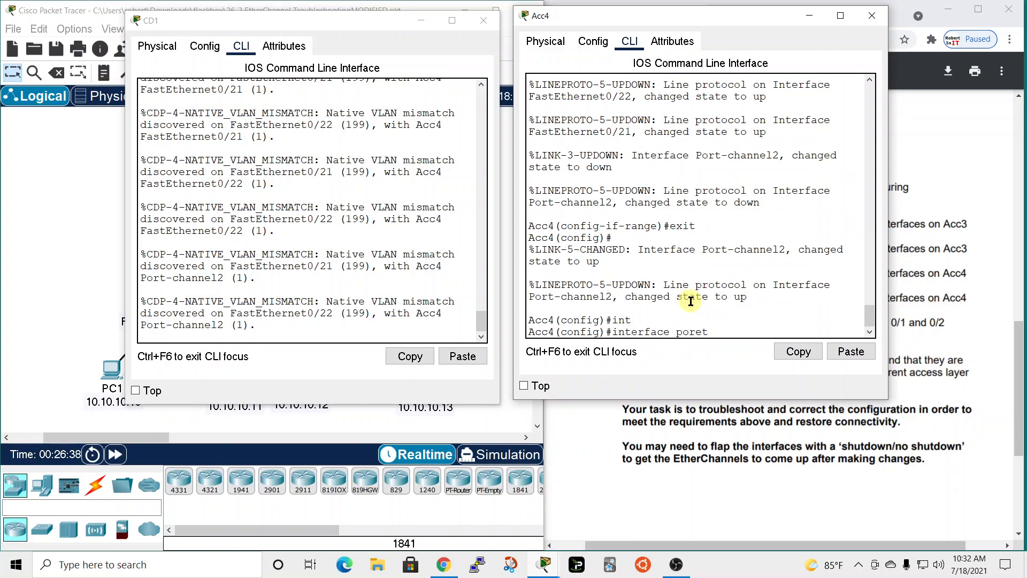
key(BackSpace)
text(t)
key(Tab)
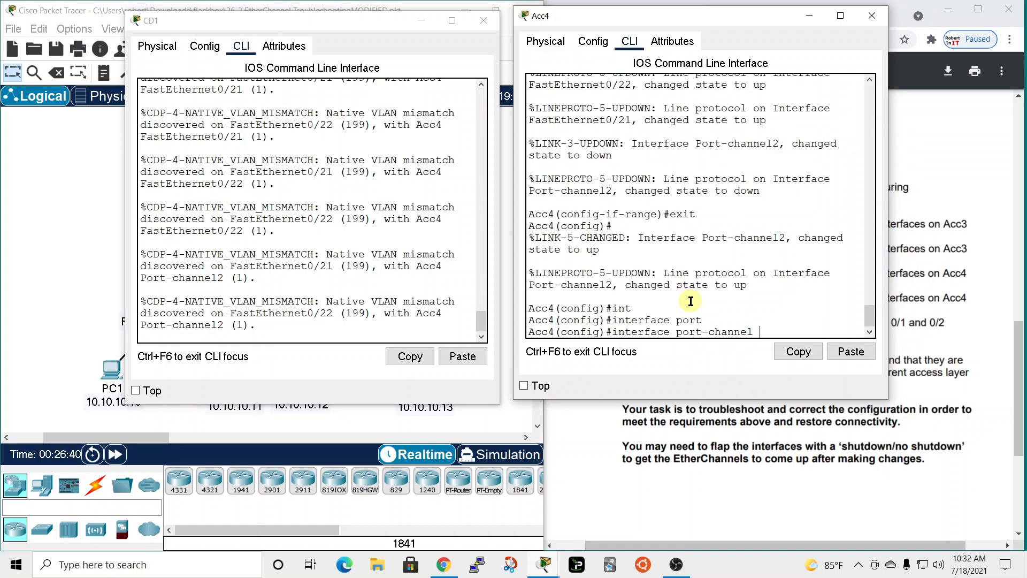
text(2)
key(Return)
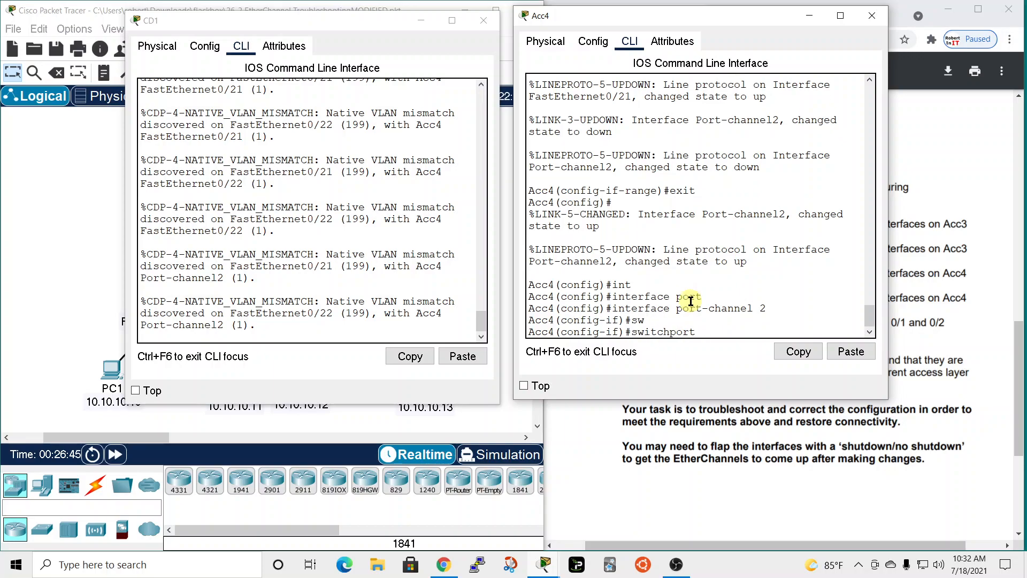
text(mod)
key(Tab)
text(t)
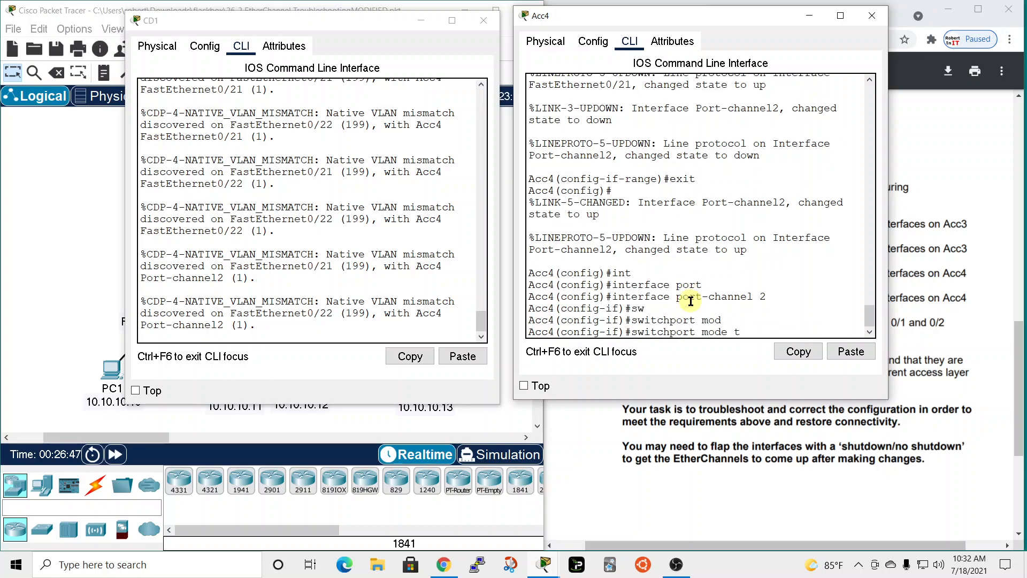
text(r)
key(Return)
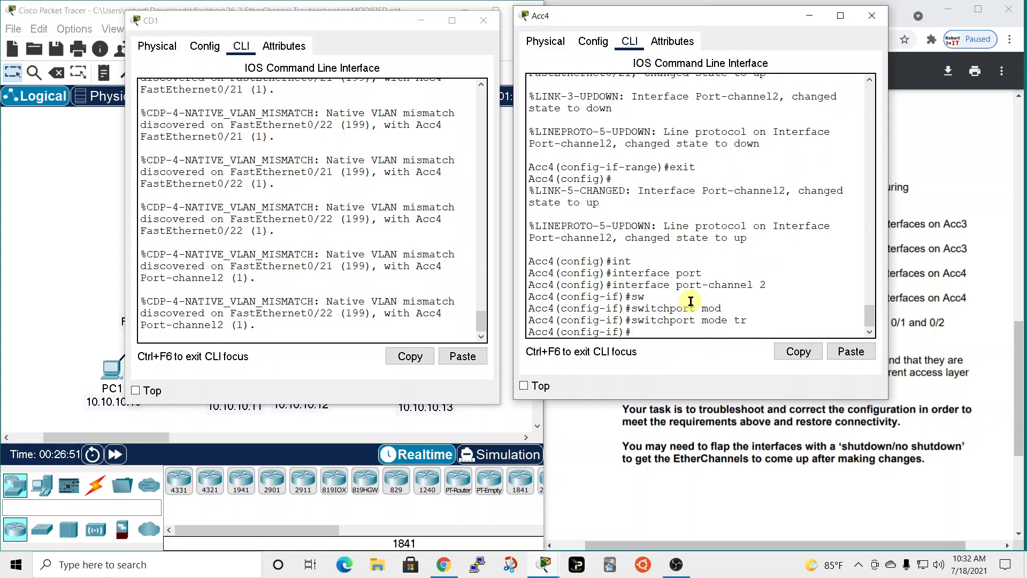
text(end)
key(Return)
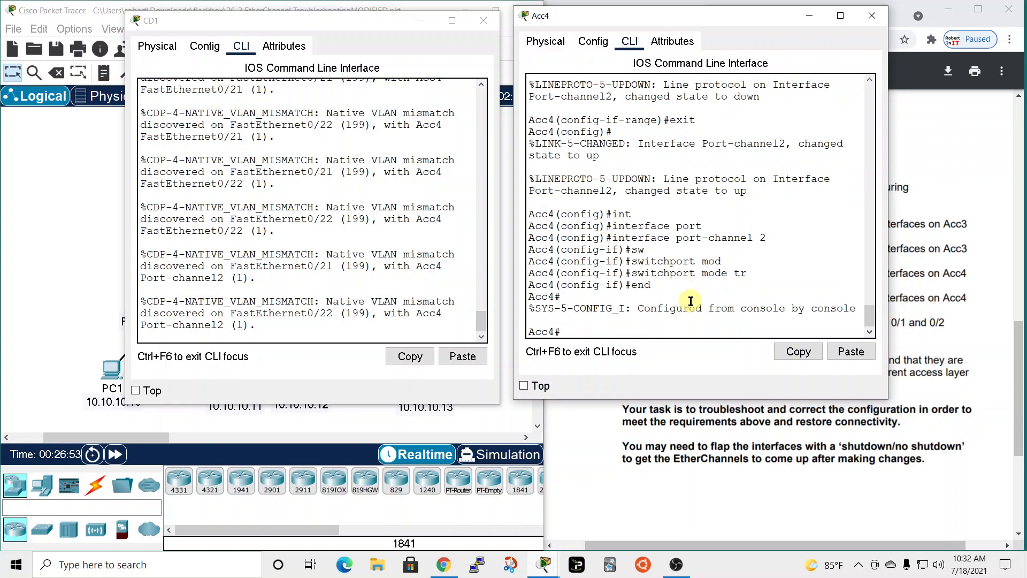
List Acc4's running configuration and check the switchport mode of Port-channel2.
key(Return)
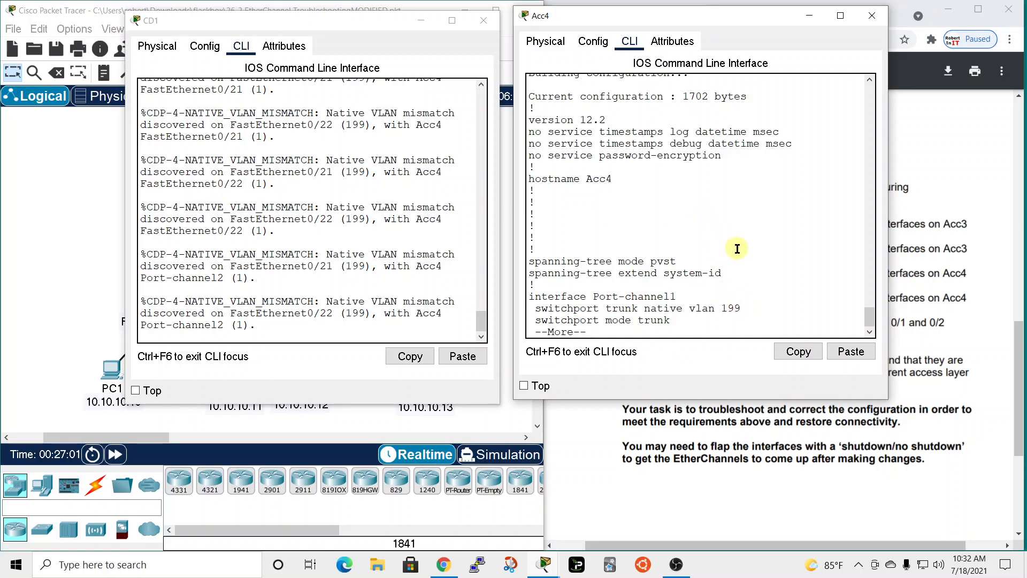
key(space)
scroll(687, 165, up, 3)
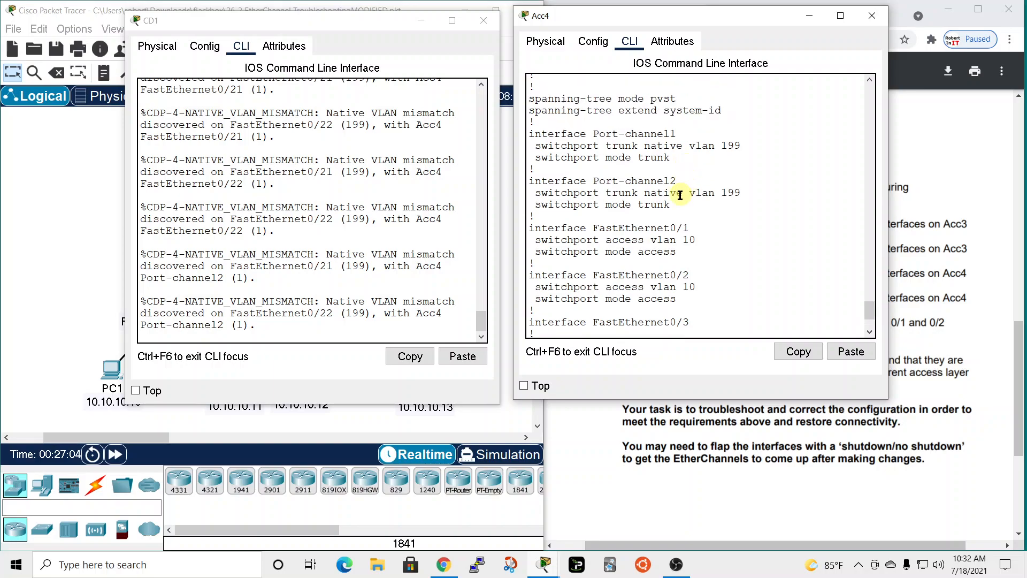
drag(645, 206, 670, 207)
scroll(749, 229, down, 3)
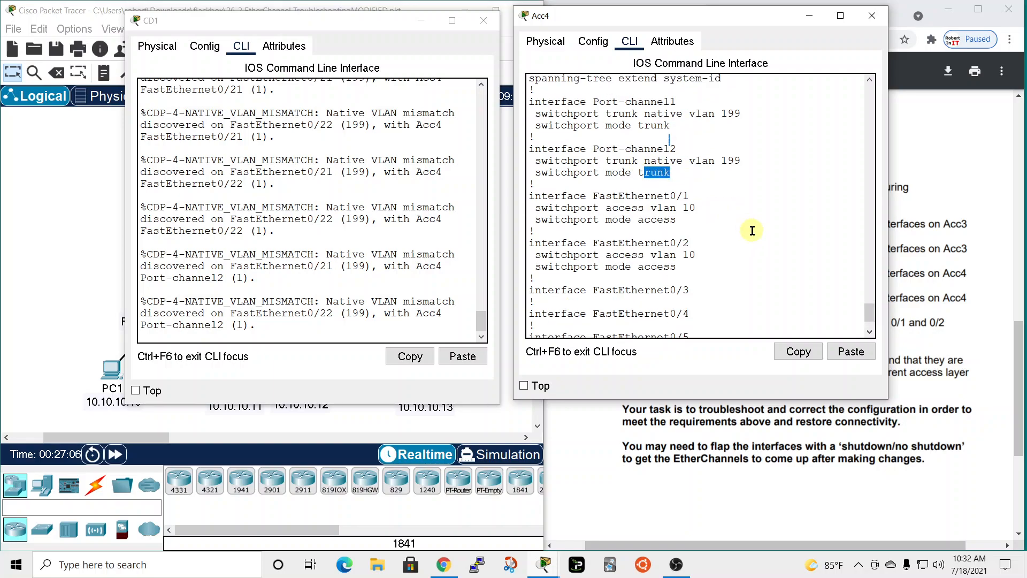
Page Acc4's running configuration forward and check the switchport modes of FastEthernet 0/21 and 0/22.
key(space)
drag(738, 23, 710, 29)
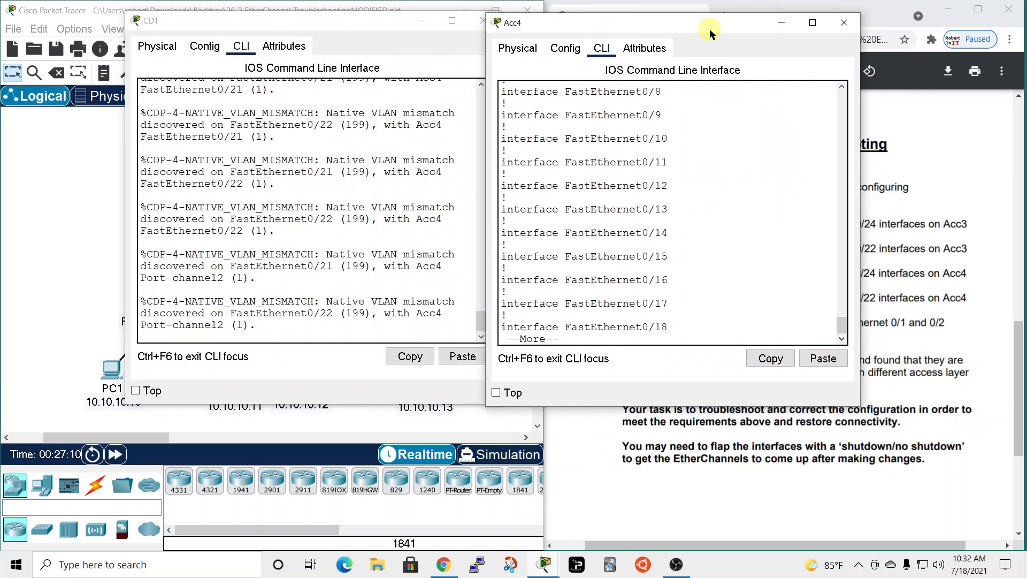
key(space)
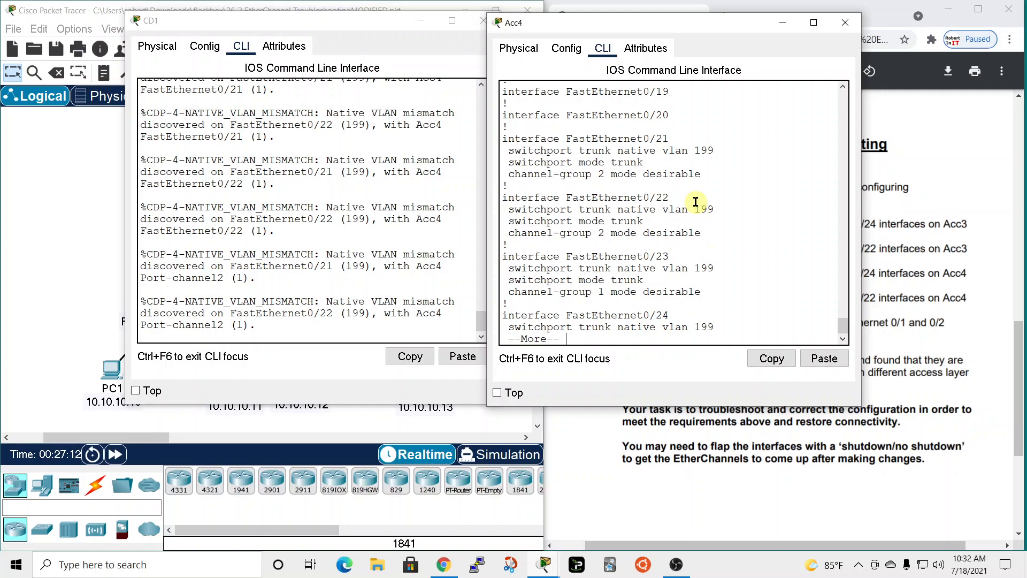
triple_click(627, 162)
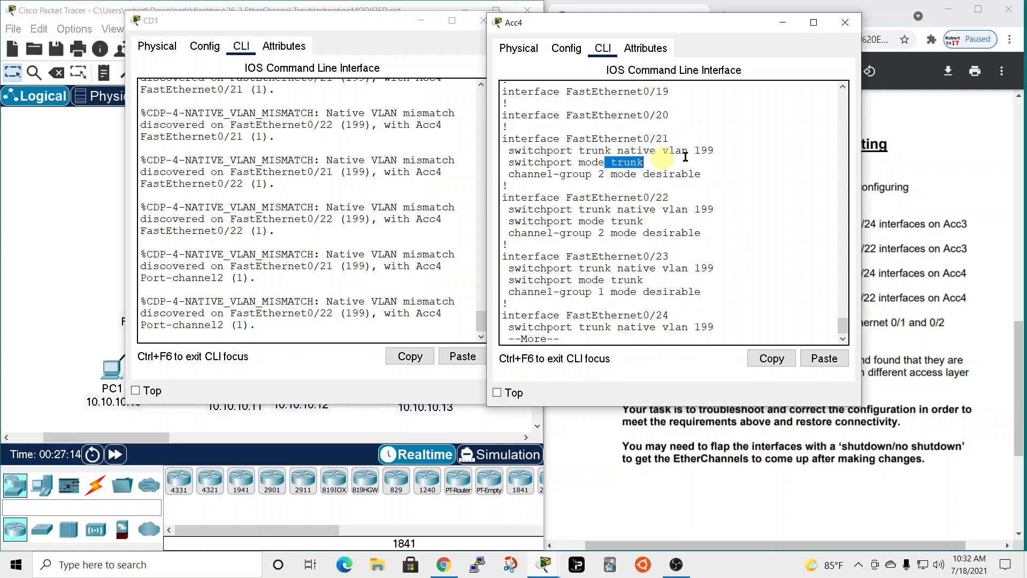
click(665, 219)
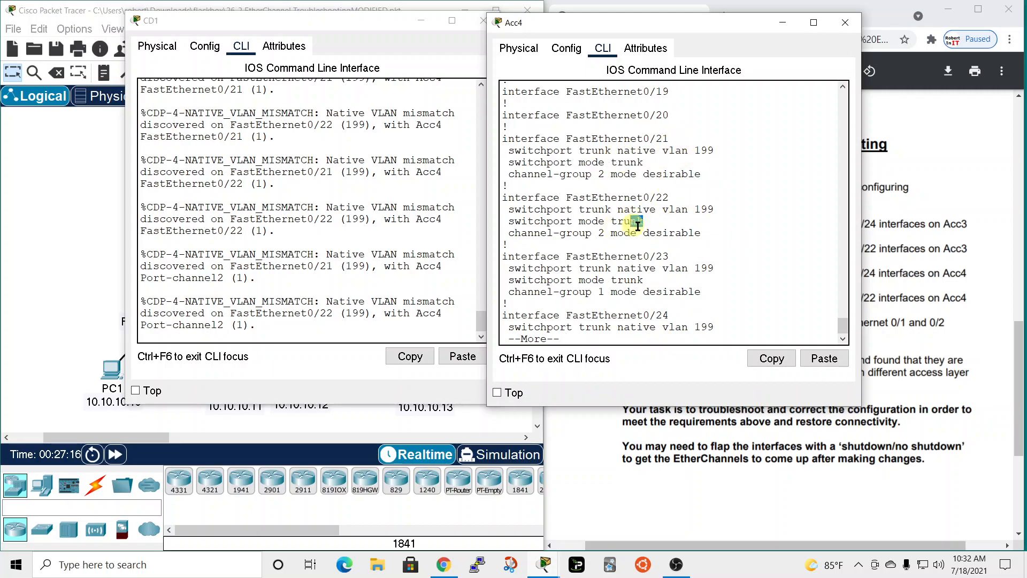
Review CD1's earlier configuration output for the FastEthernet 0/21 and 0/22 entries and the port-channel settings.
click(274, 219)
scroll(318, 262, up, 2)
scroll(314, 260, up, 6)
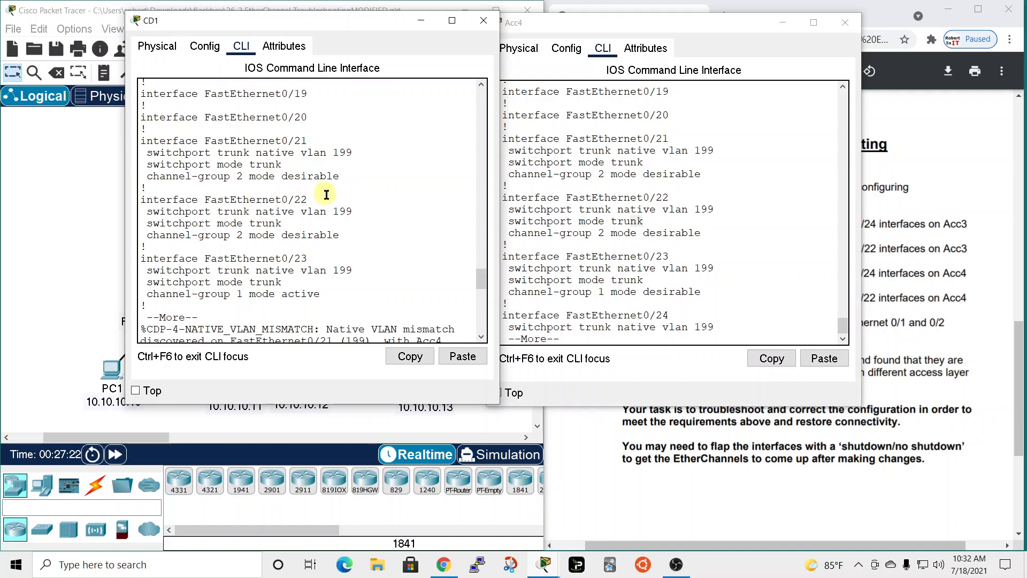
scroll(326, 214, up, 10)
scroll(325, 216, up, 8)
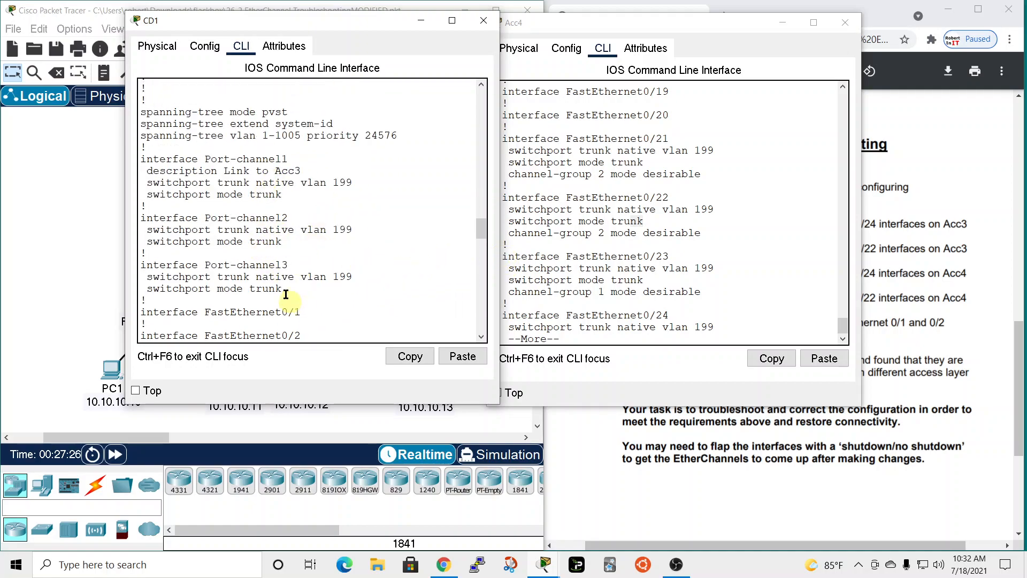
scroll(661, 193, down, 1)
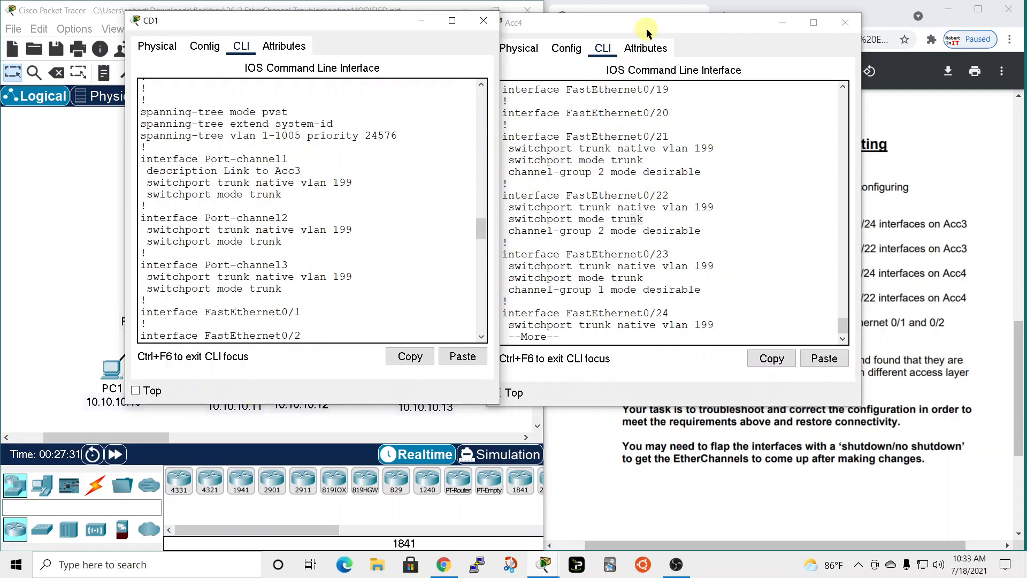
Close the Acc4 and CD1 windows and mark requirement 5 in the lab instructions.
click(845, 22)
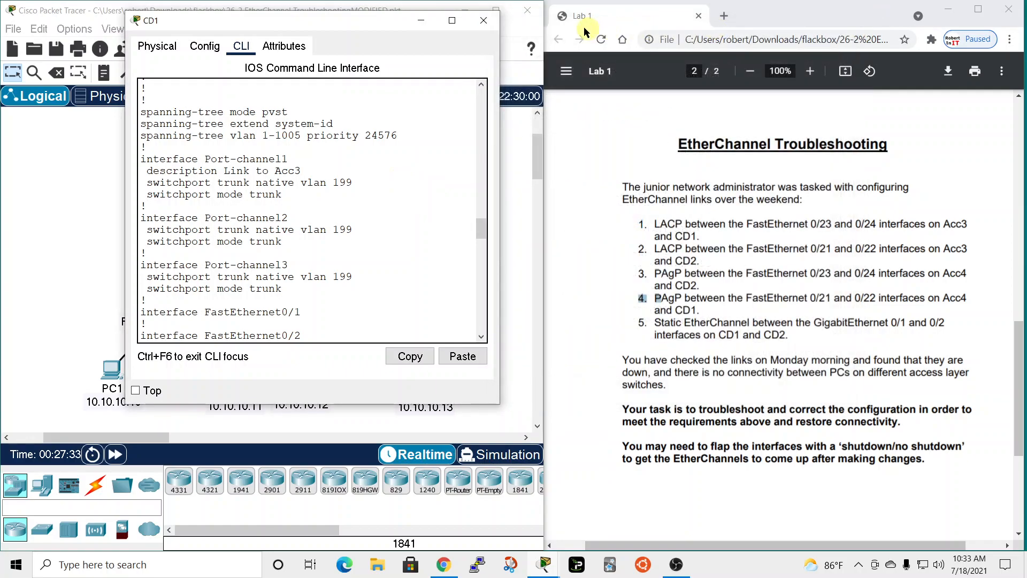
click(484, 22)
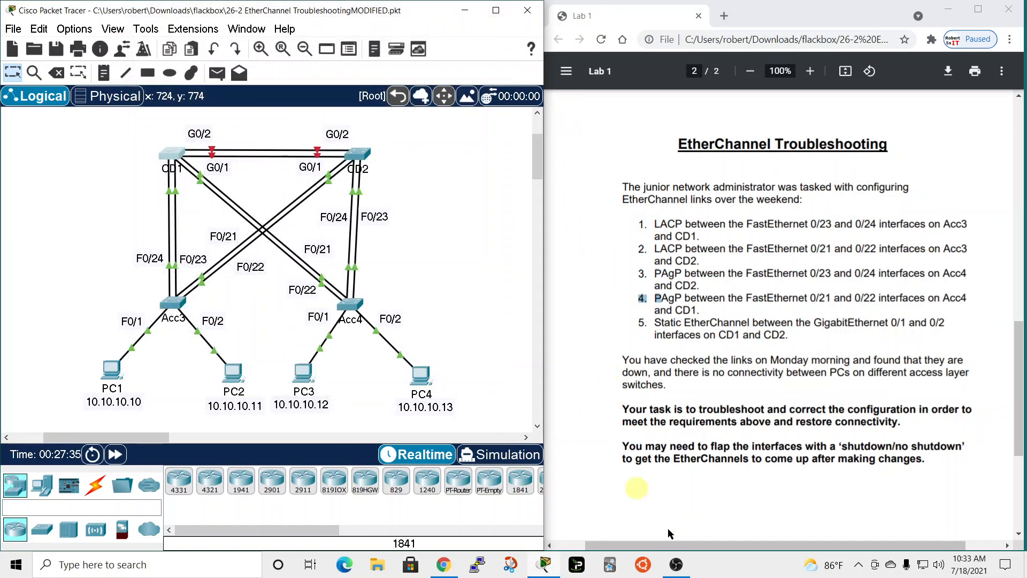
double_click(638, 322)
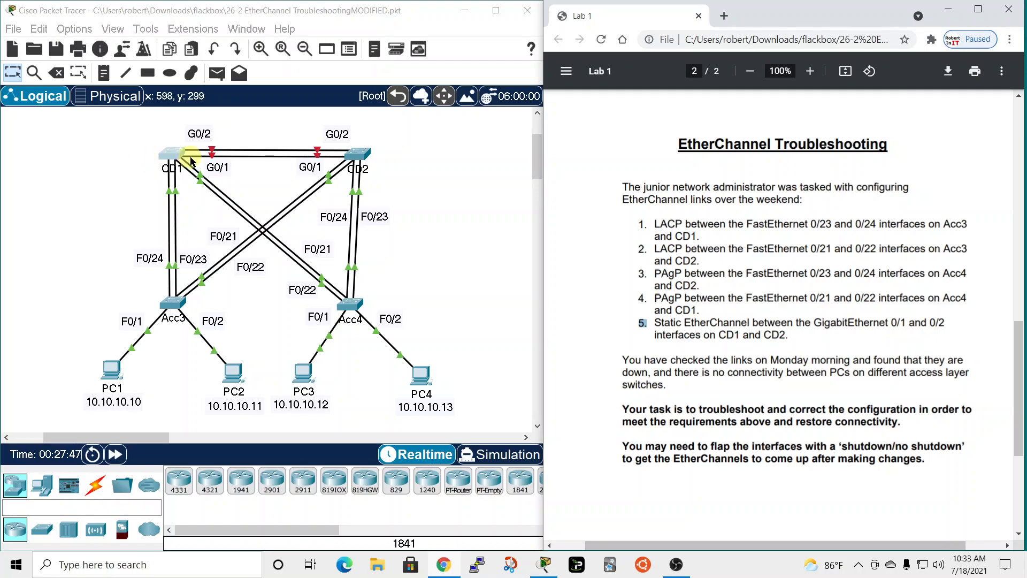
Reopen the CD1 command line and show its EtherChannel summary.
click(172, 154)
drag(469, 75, 168, 8)
key(Return)
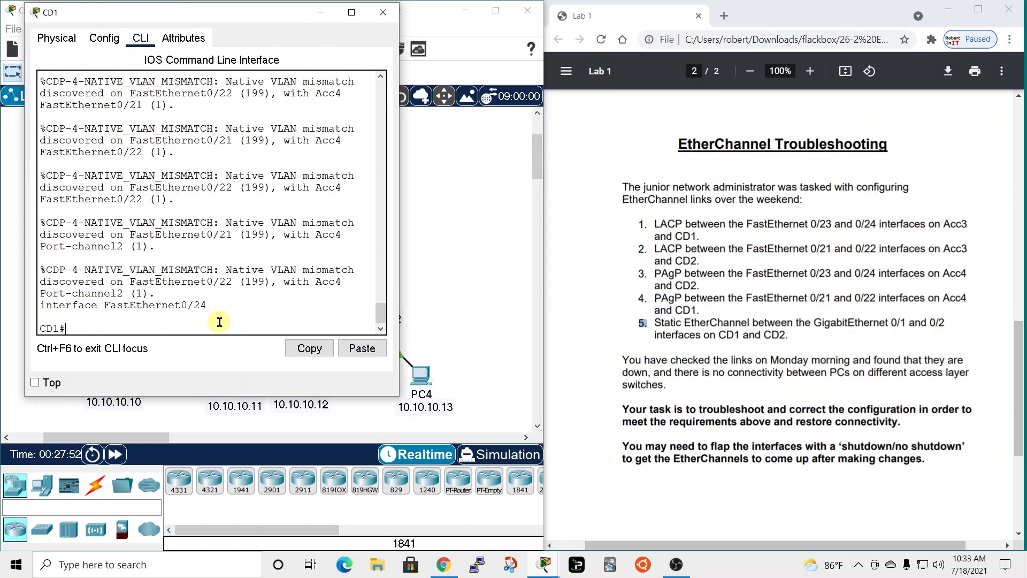
text(sh eth)
key(Tab)
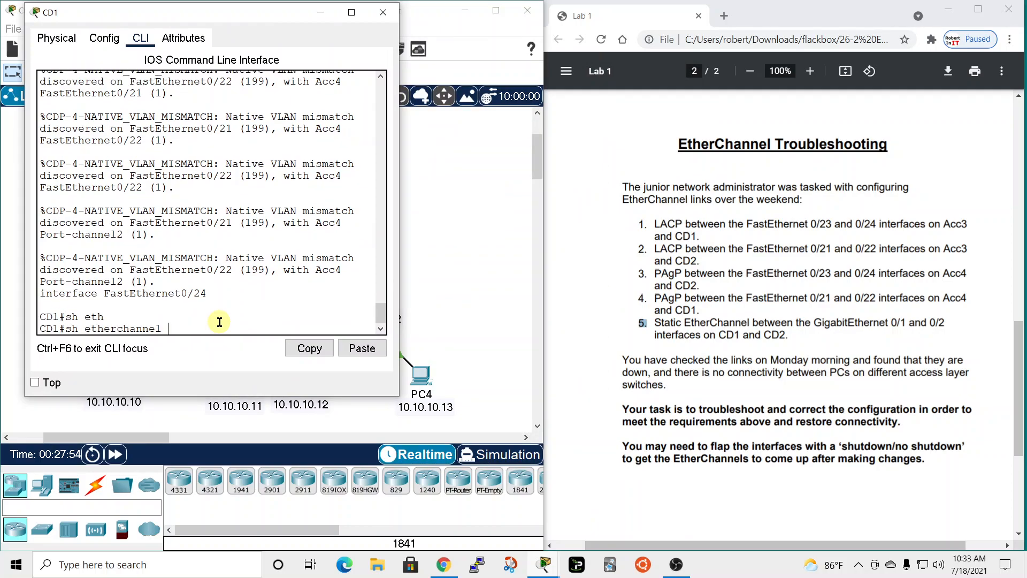
text(sum)
key(Tab)
key(Return)
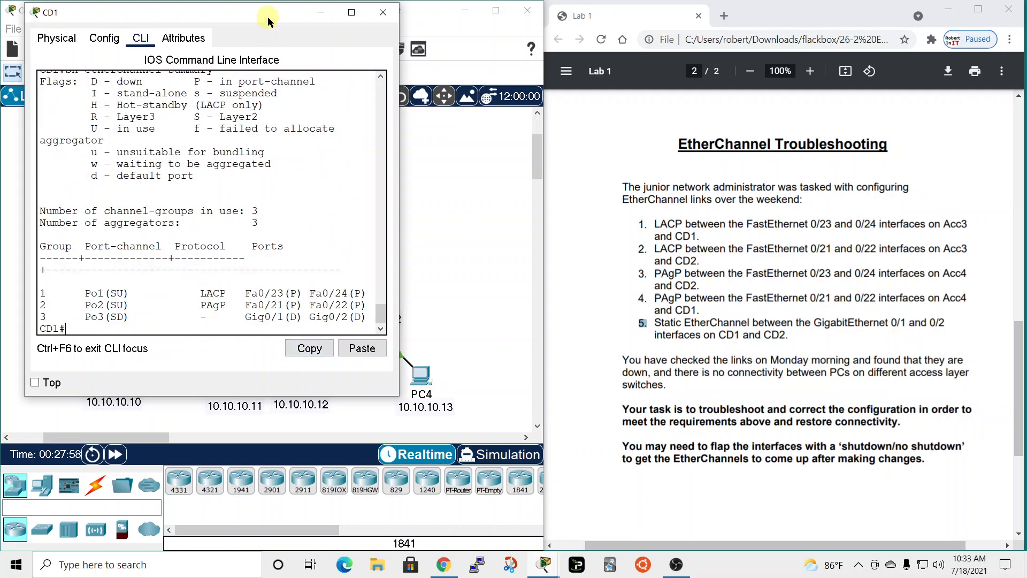
Move the CD1 window clear of the topology, open CD2's command line and show its EtherChannel summary.
drag(268, 20, 606, 68)
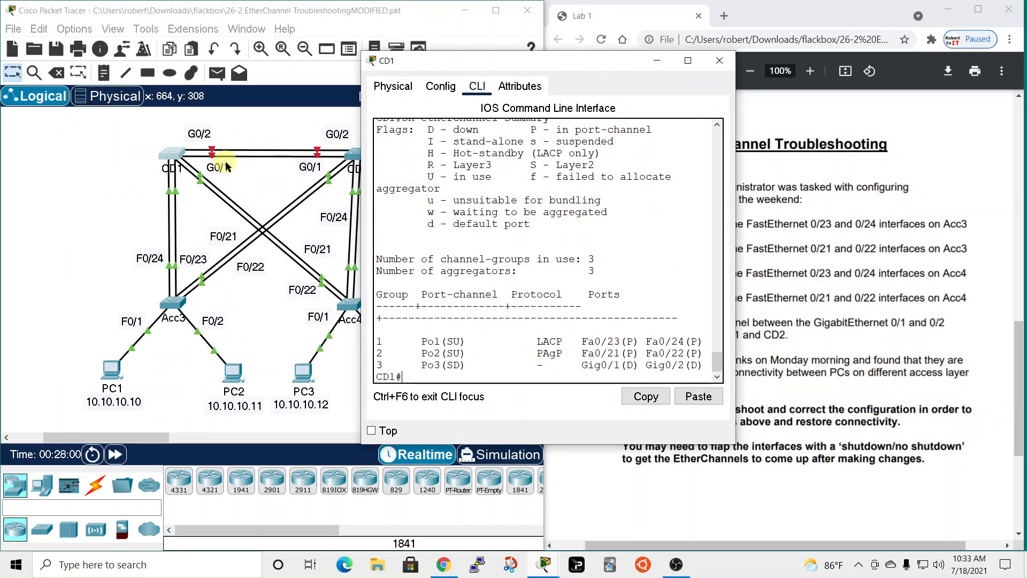
drag(521, 62, 377, 12)
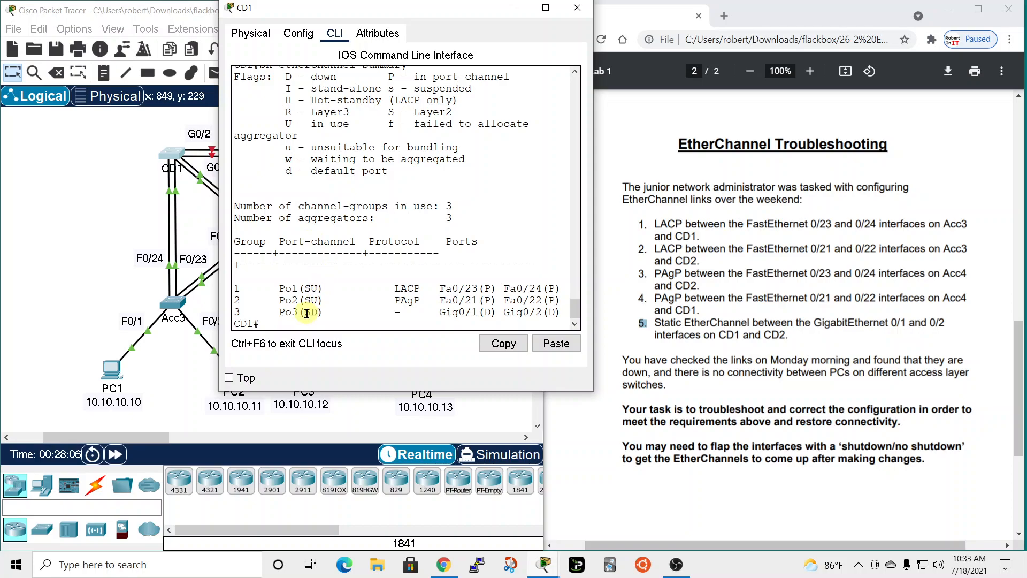
drag(452, 19, 675, 61)
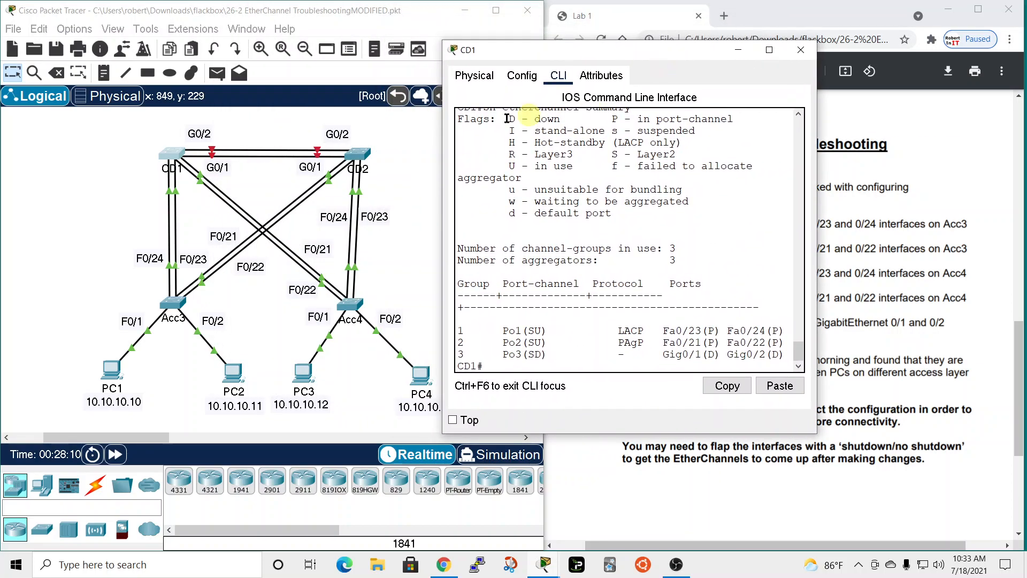
click(358, 154)
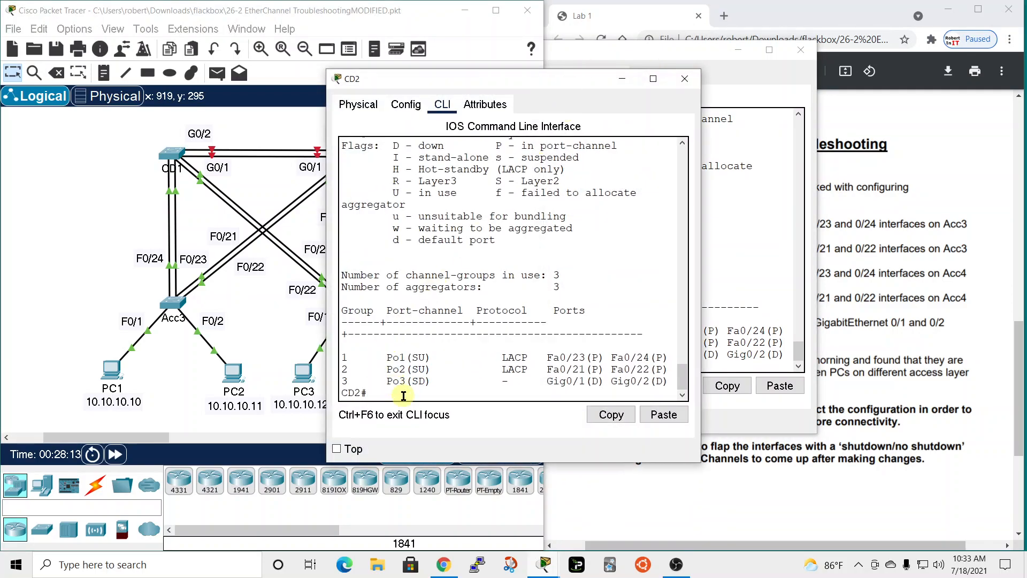
text(sh eteh)
key(Tab)
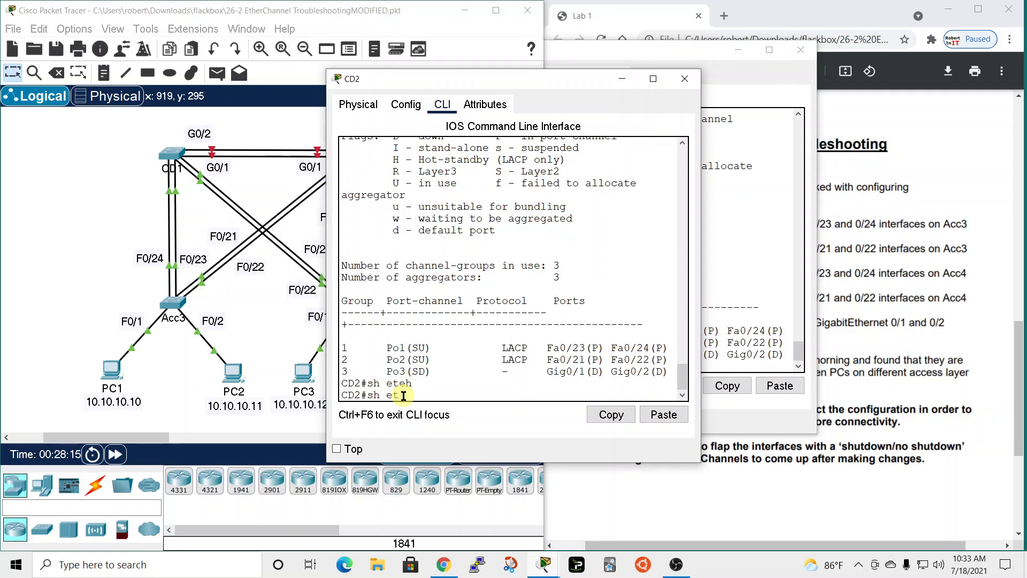
key(Tab)
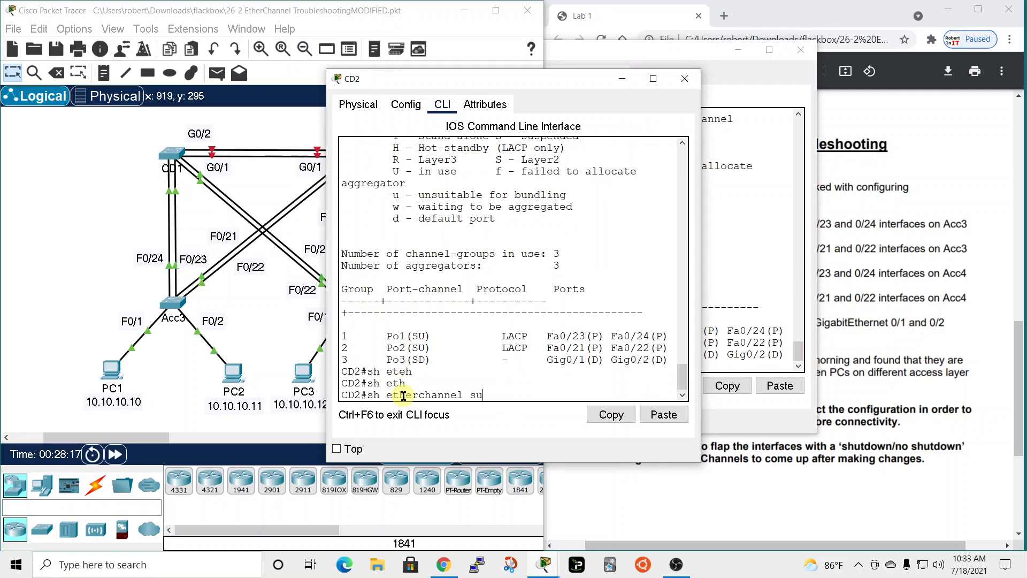
text(su)
key(Tab)
key(Return)
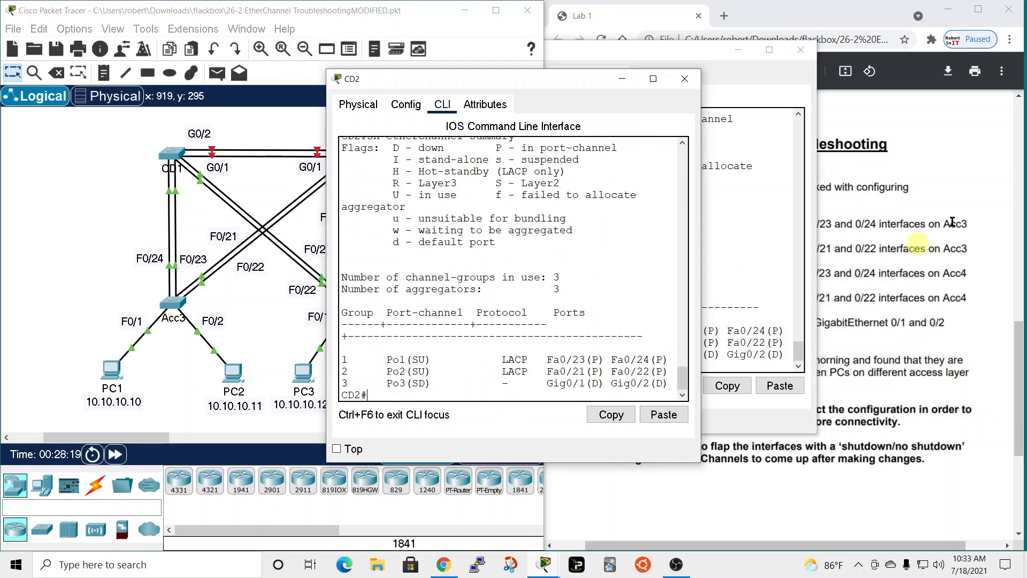
Place the CD1 and CD2 windows side by side and show the running configuration on both switches.
drag(570, 87, 873, 20)
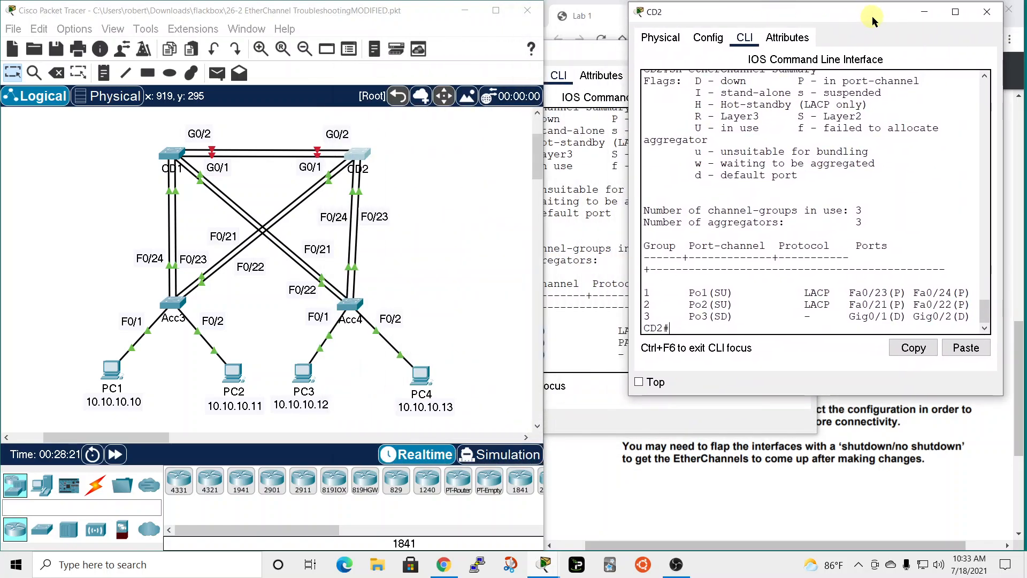
drag(595, 57, 407, 20)
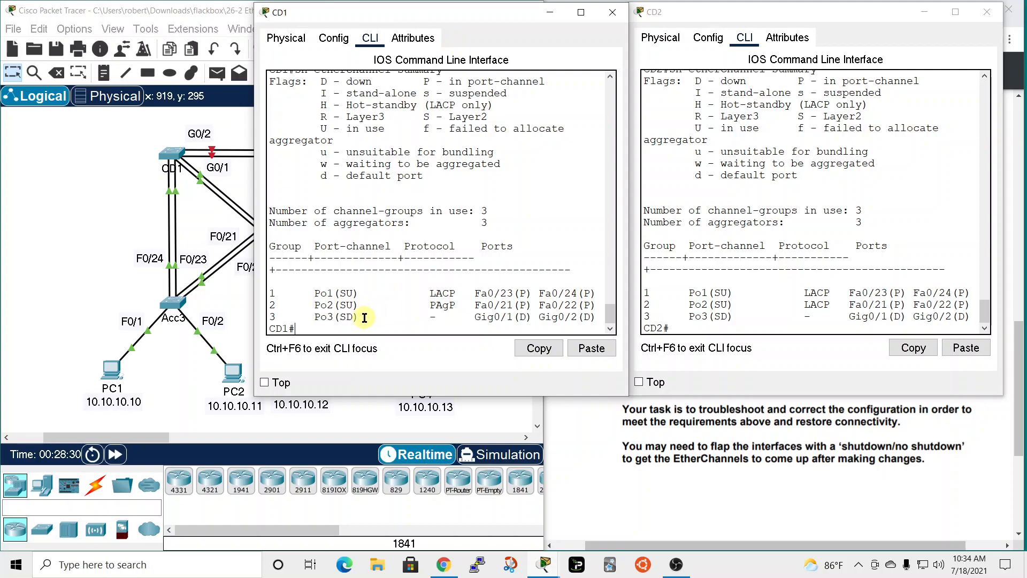
key(Tab)
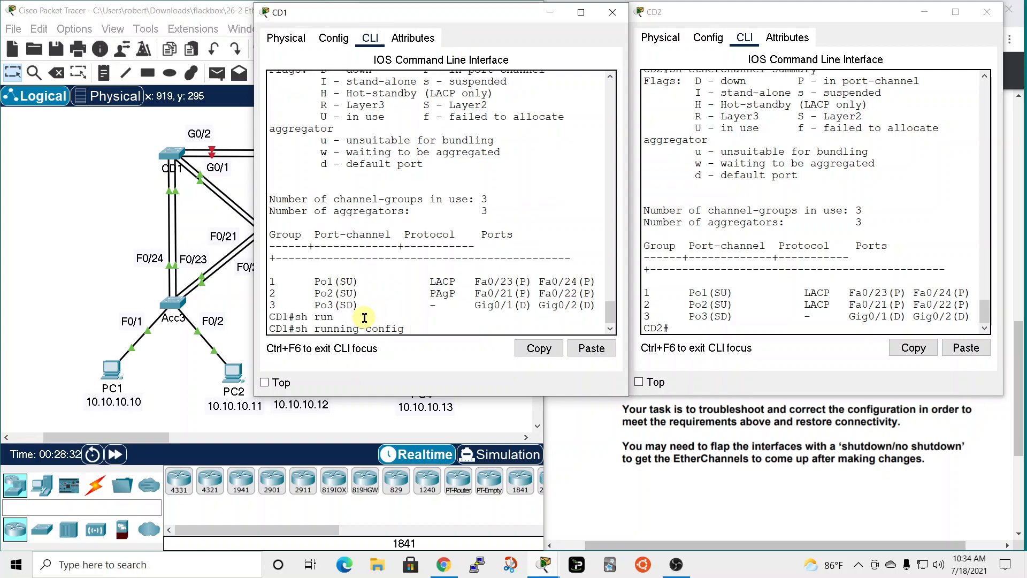
key(Return)
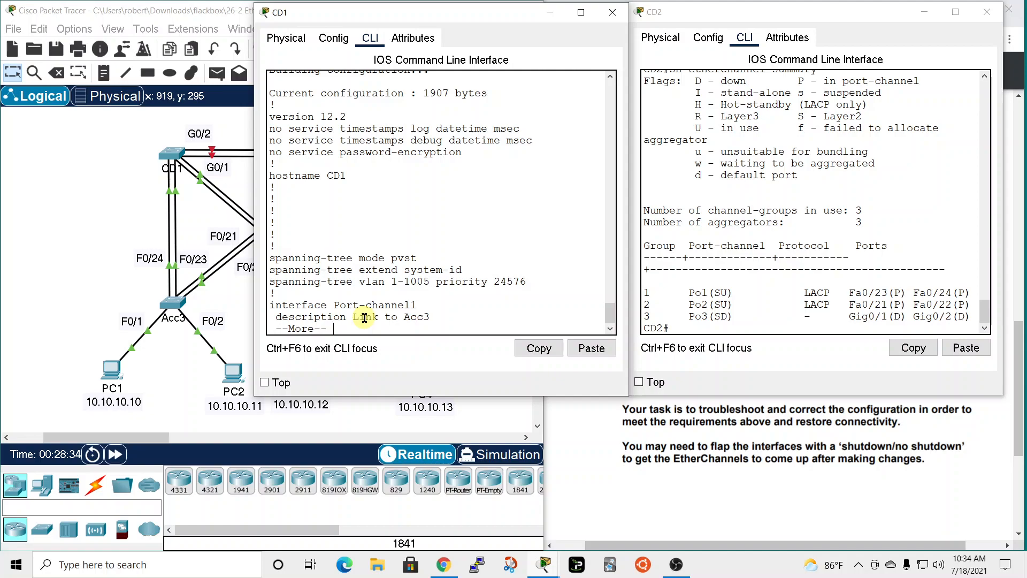
click(690, 327)
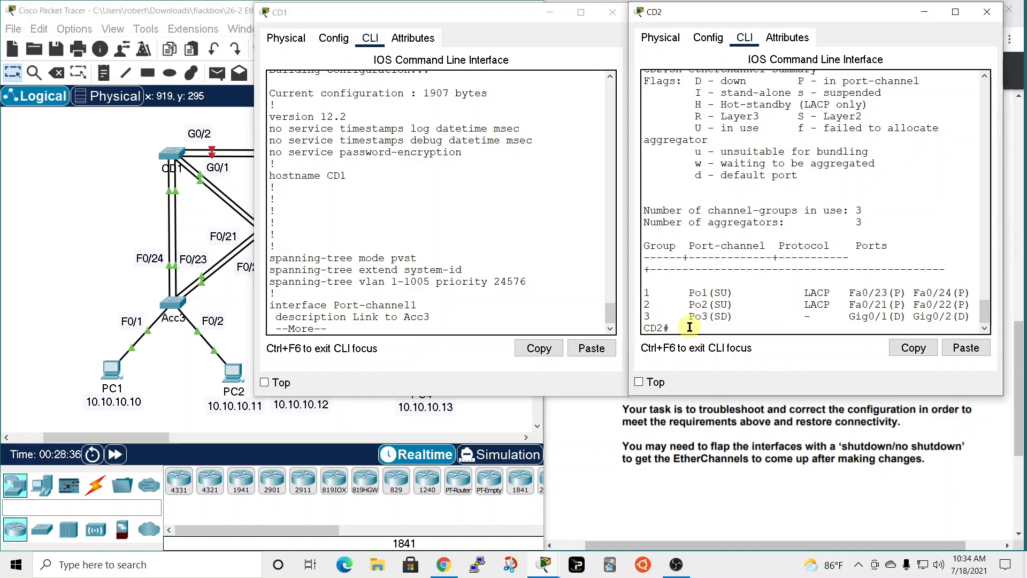
text(sh run)
key(Return)
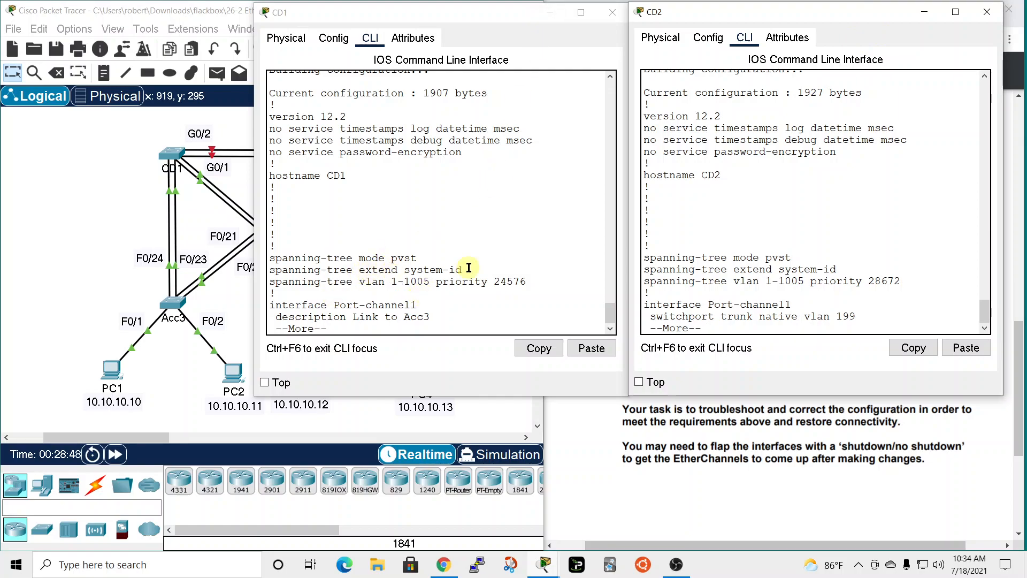
Page through CD1's running configuration to the GigabitEthernet 0/1 and 0/2 entries and check their trunk and channel-group settings.
key(space)
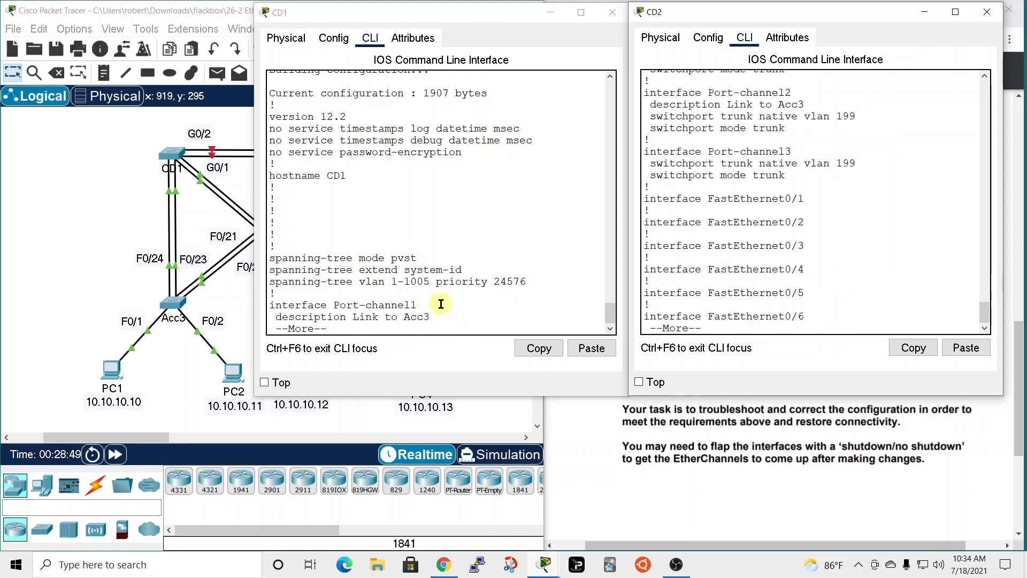
click(444, 283)
key(space)
key(space)
key(space)
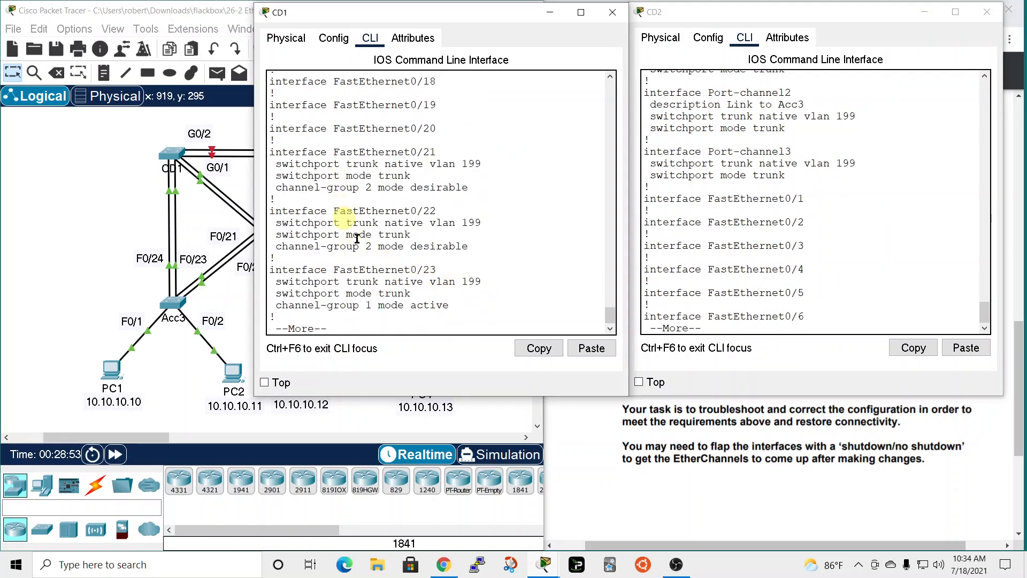
key(space)
scroll(357, 192, up, 1)
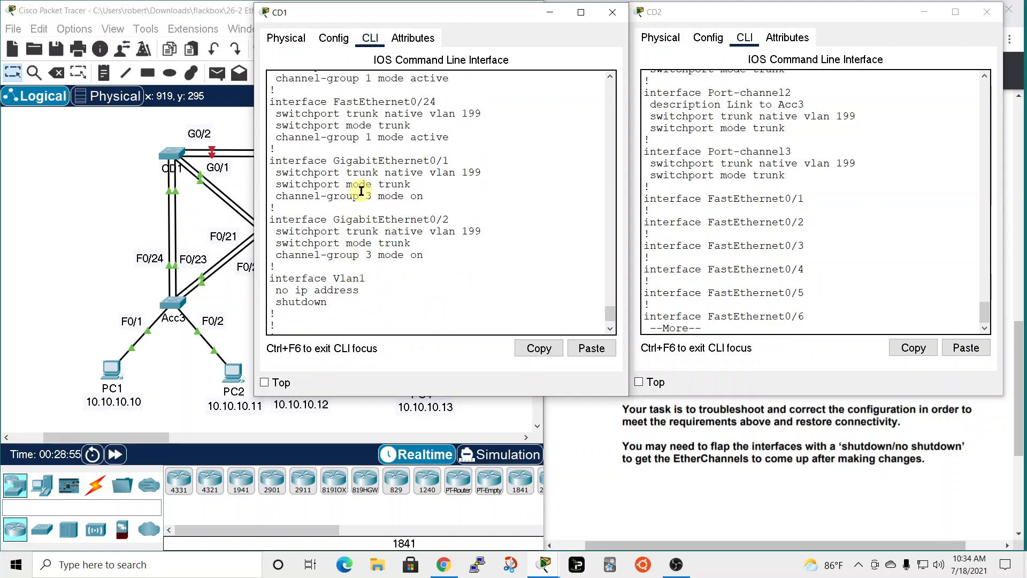
Page CD2's running configuration to its end, comparing GigabitEthernet 0/1 and 0/2 with CD1 and marking their shutdown lines.
click(865, 267)
key(space)
key(space)
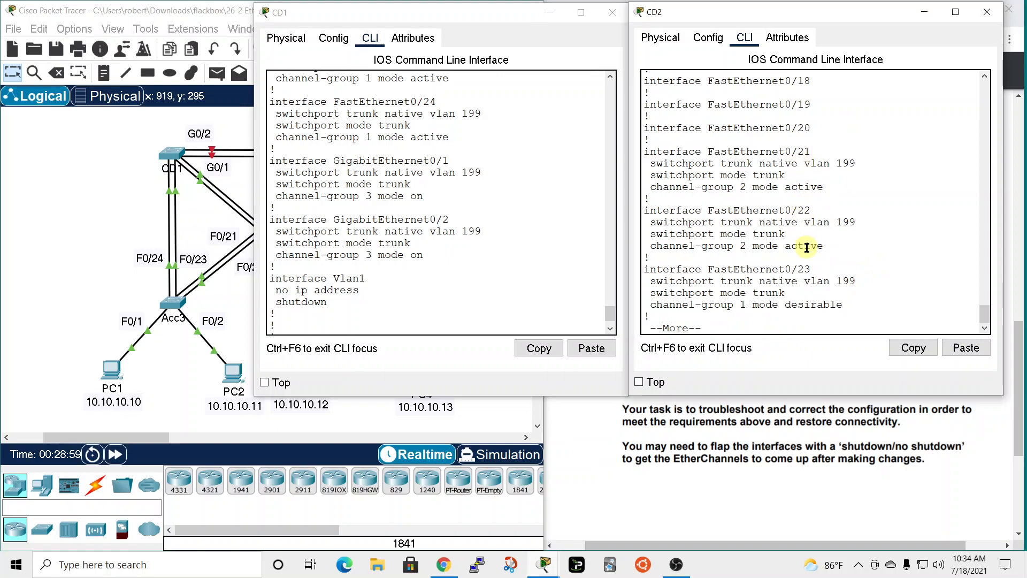
key(space)
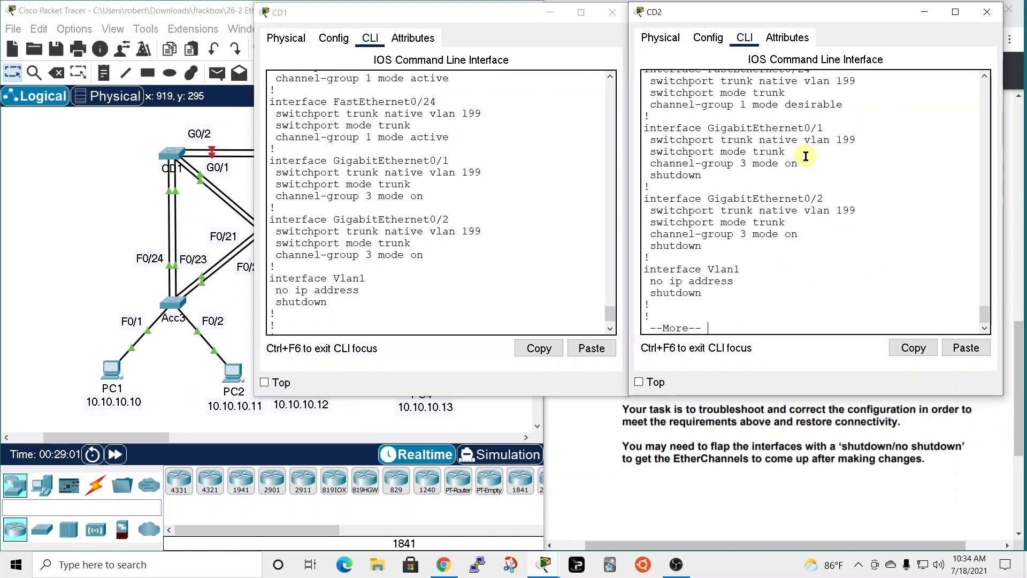
scroll(806, 157, up, 2)
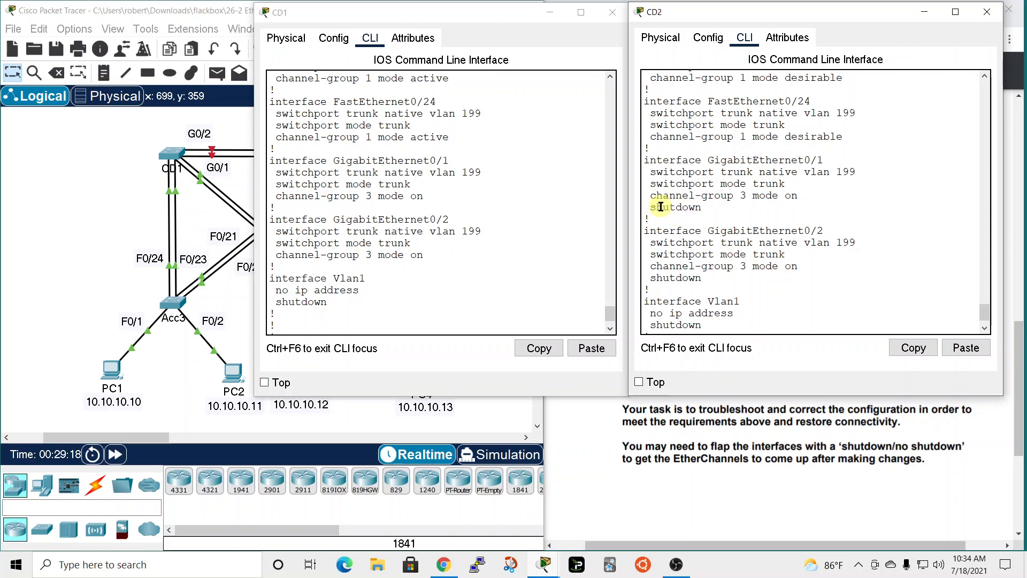
drag(651, 206, 702, 207)
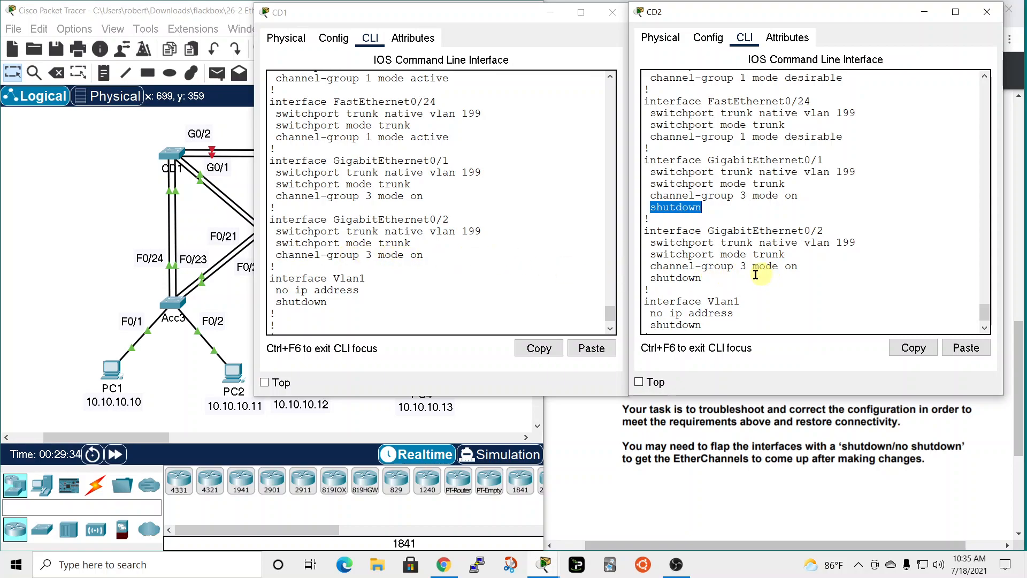
drag(651, 278, 712, 278)
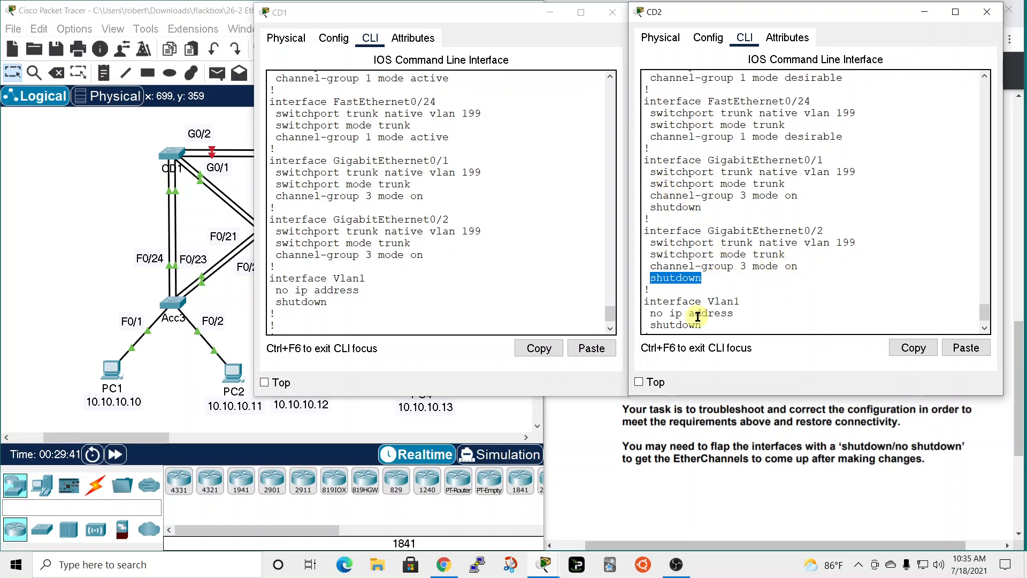
scroll(755, 275, down, 1)
click(709, 332)
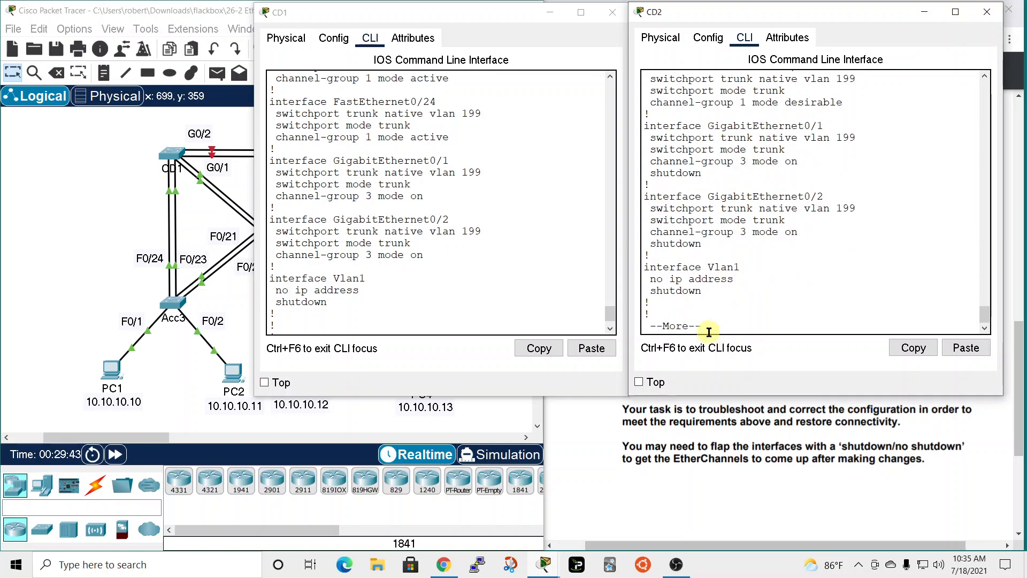
key(space)
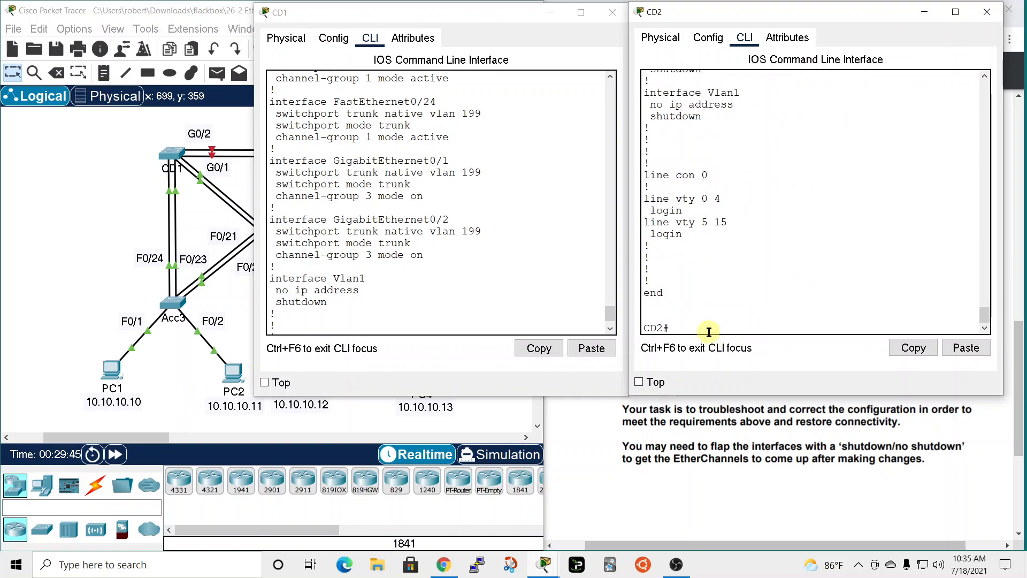
Enable the interface range gigabitEthernet 0/1 - 2 on CD2 with no shut.
text(conf t)
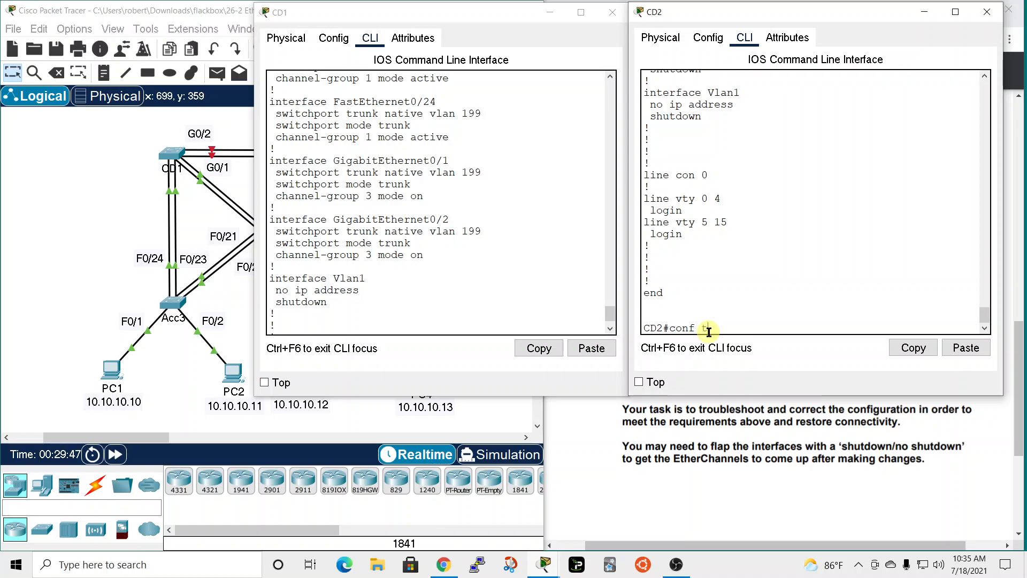
key(Return)
text(terface r)
key(Tab)
text(ran)
key(Tab)
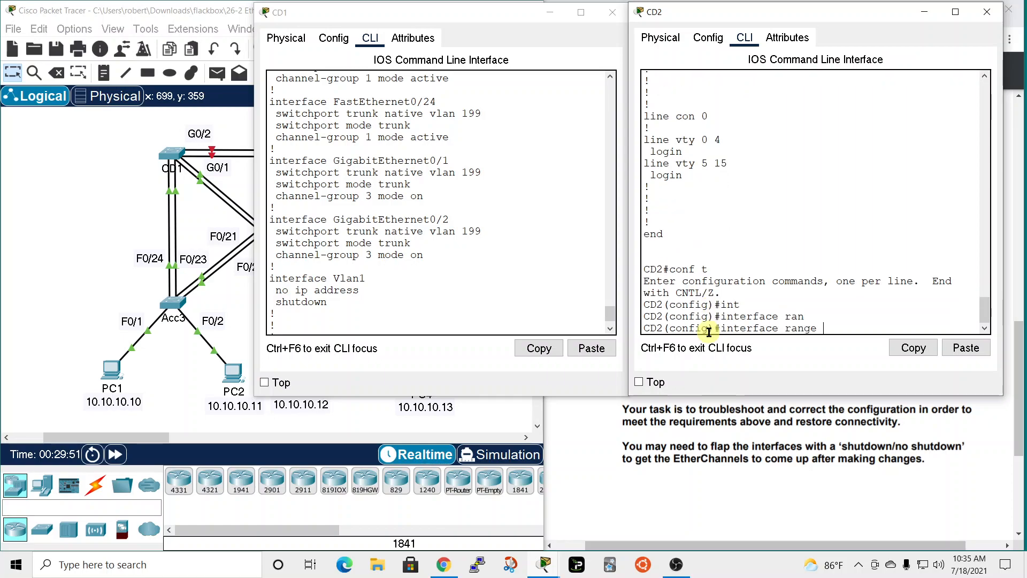
text(gi)
key(Tab)
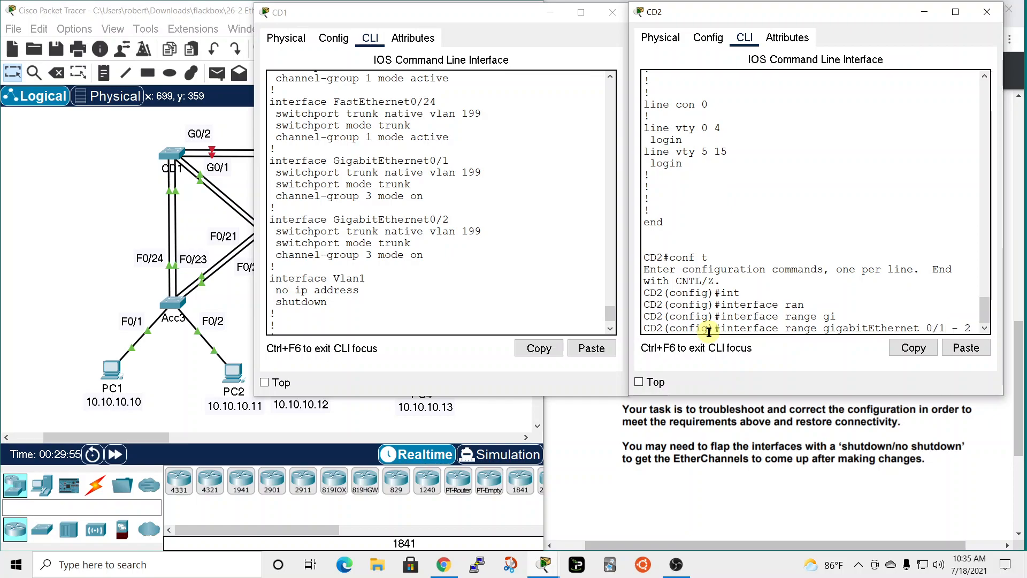
key(Return)
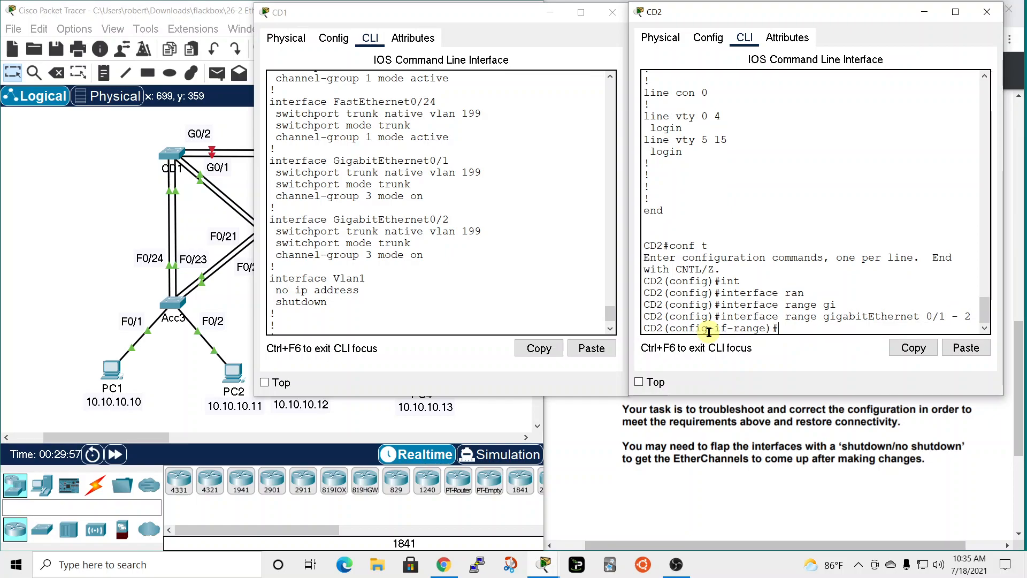
text(no shu)
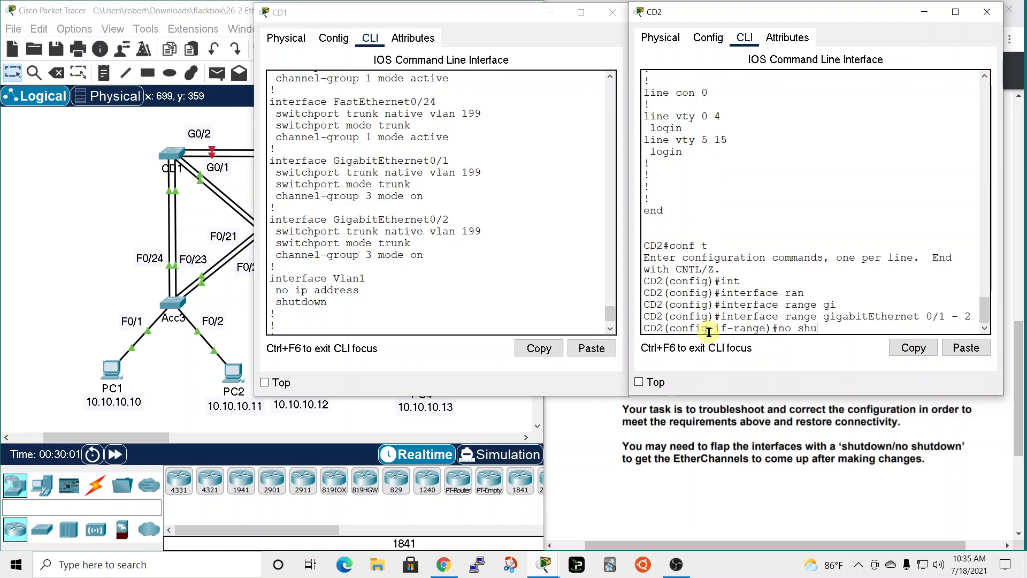
text(t)
key(Return)
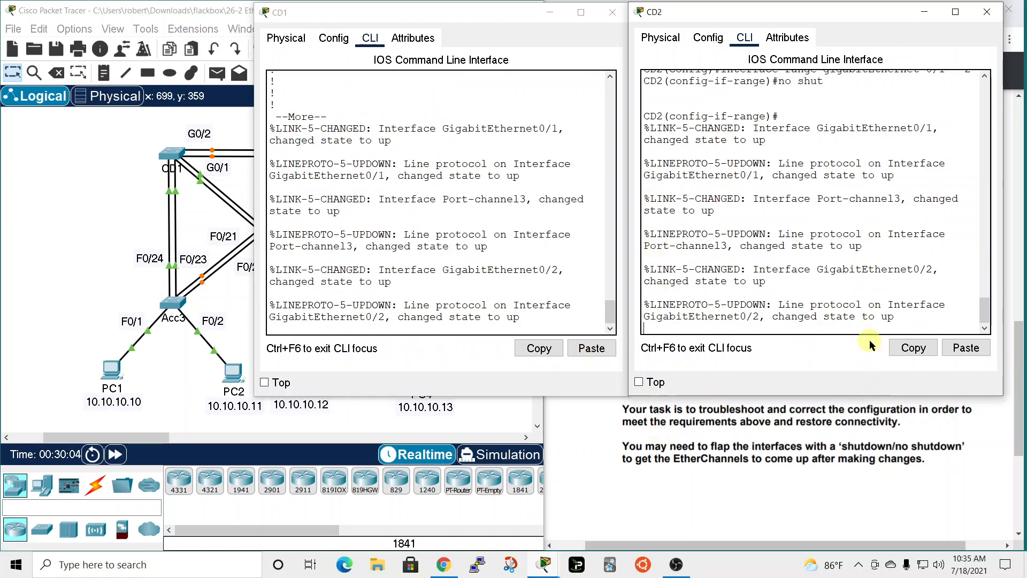
End configuration mode on CD2 and show its EtherChannel summary.
key(Return)
text(end)
key(Return)
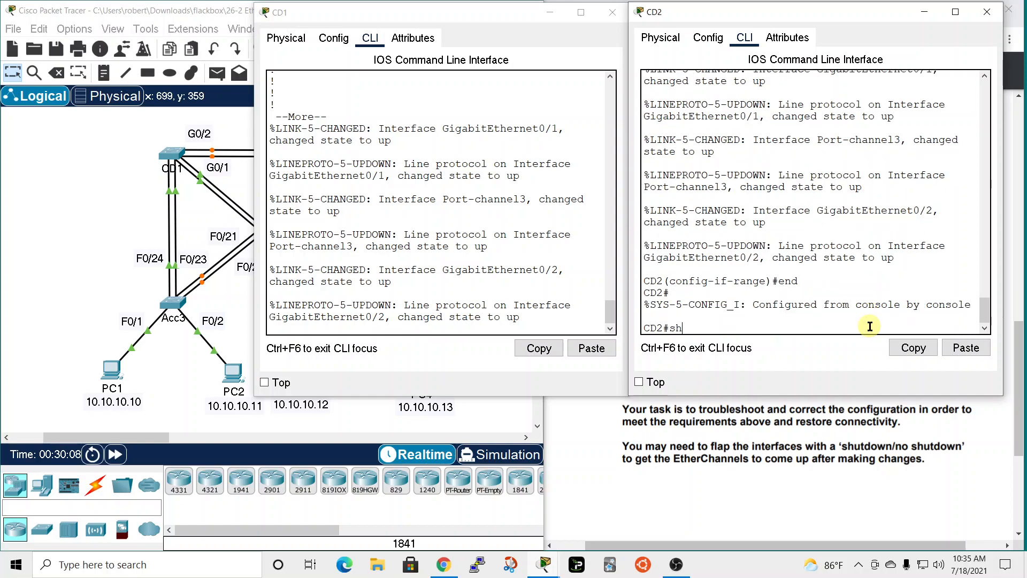
text(sh ether)
key(Tab)
text(summ)
key(Tab)
key(Return)
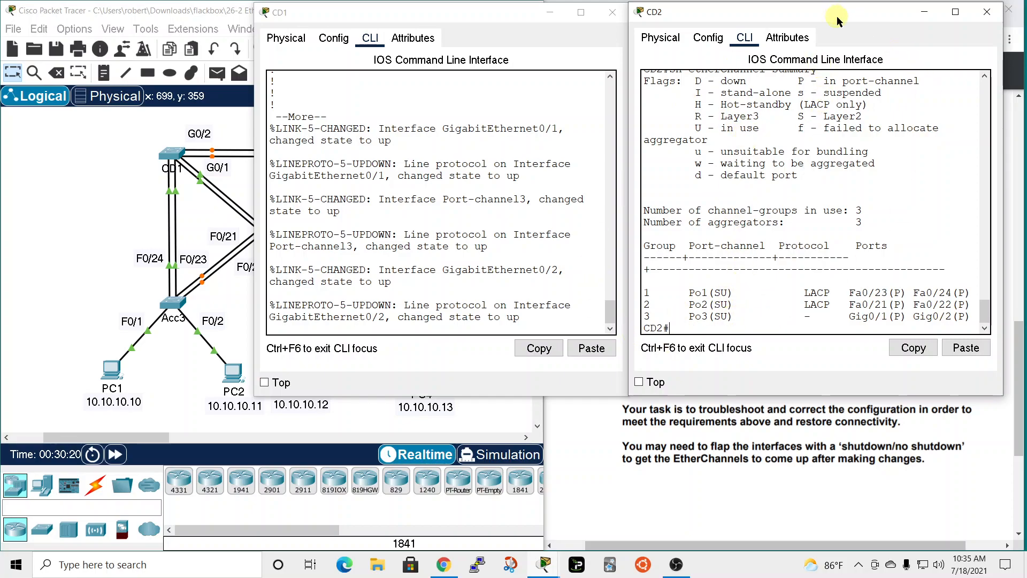
Finish the configuration listing on CD1 and show its EtherChannel summary.
drag(869, 18, 843, 51)
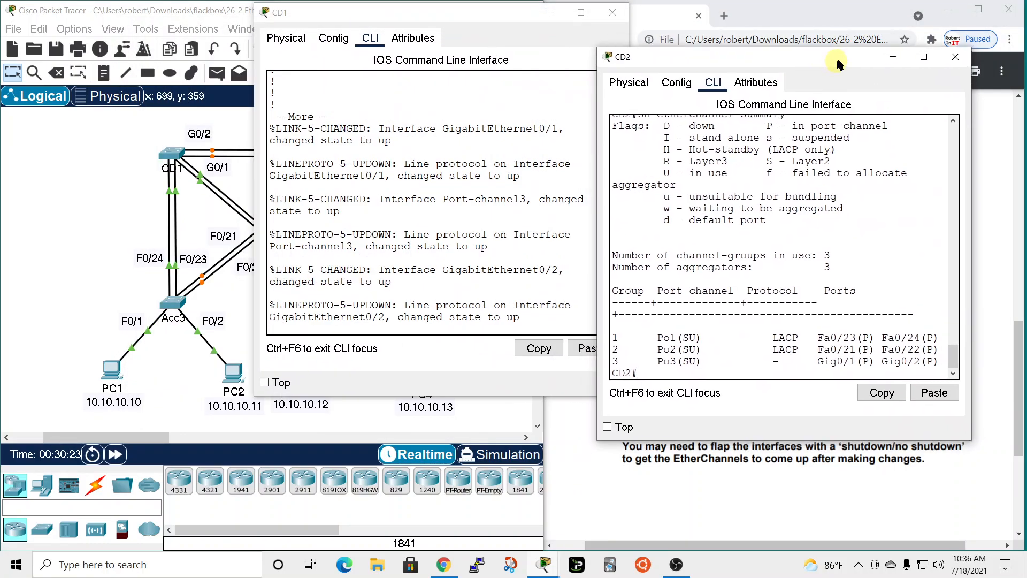
click(484, 346)
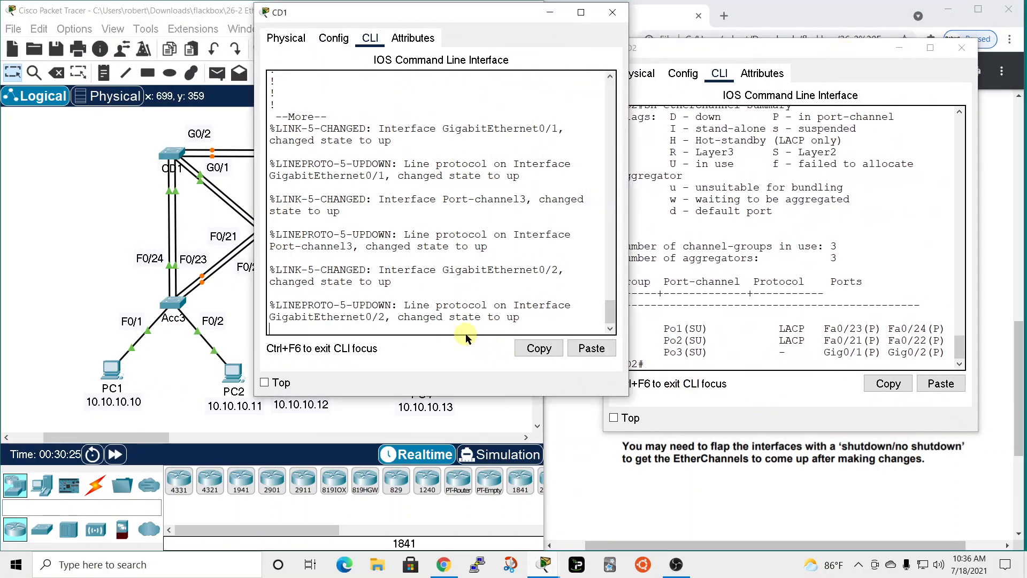
key(space)
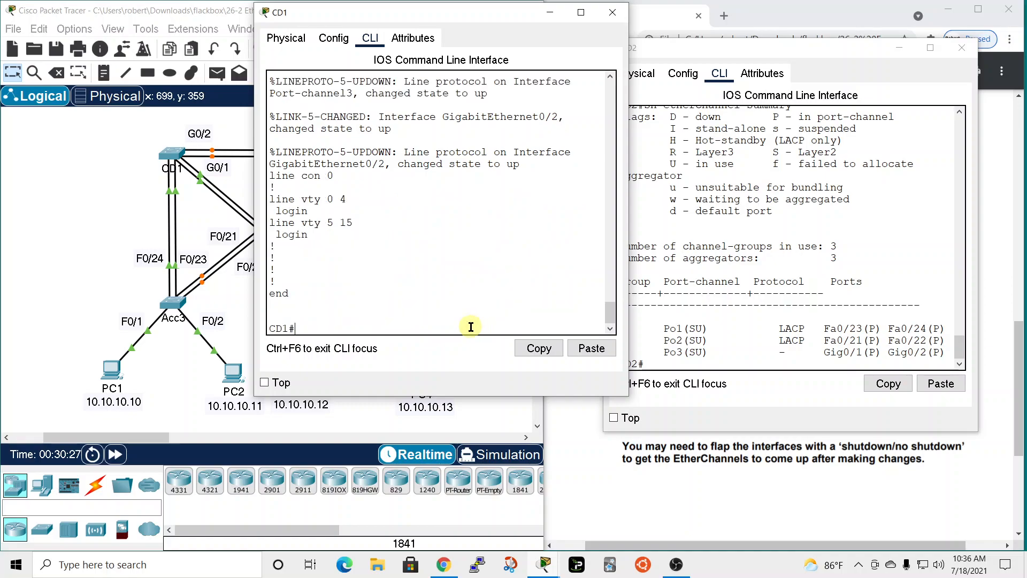
text(sh ether)
key(Tab)
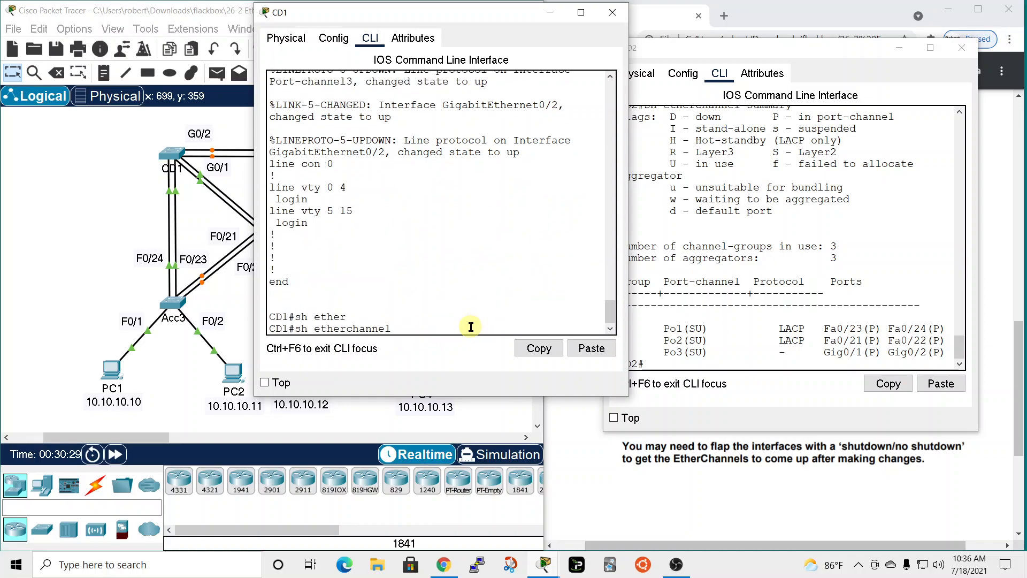
key(Return)
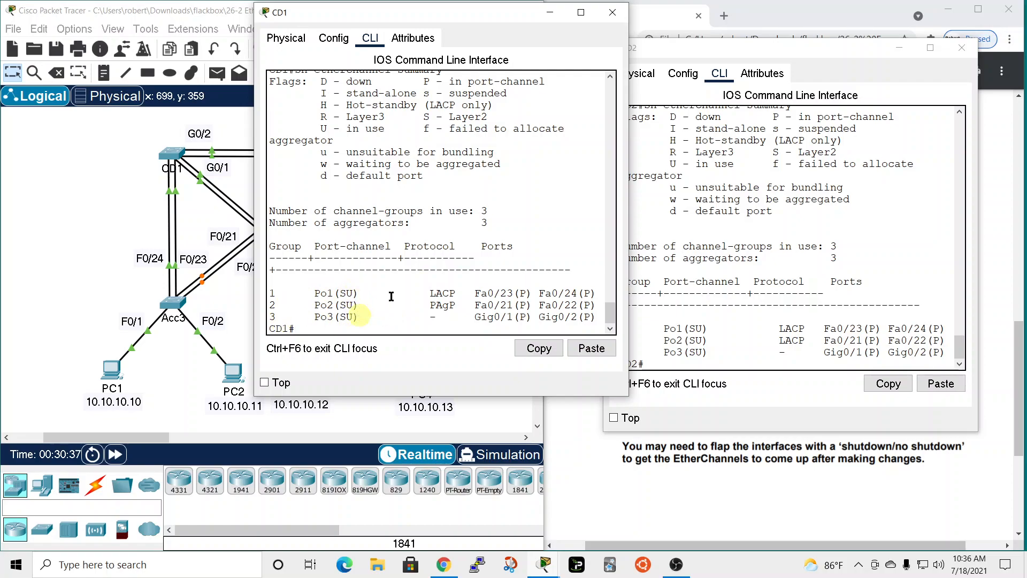
Close the CD2 and CD1 windows and reread the lab note about flapping interfaces with shutdown/no shutdown.
click(759, 67)
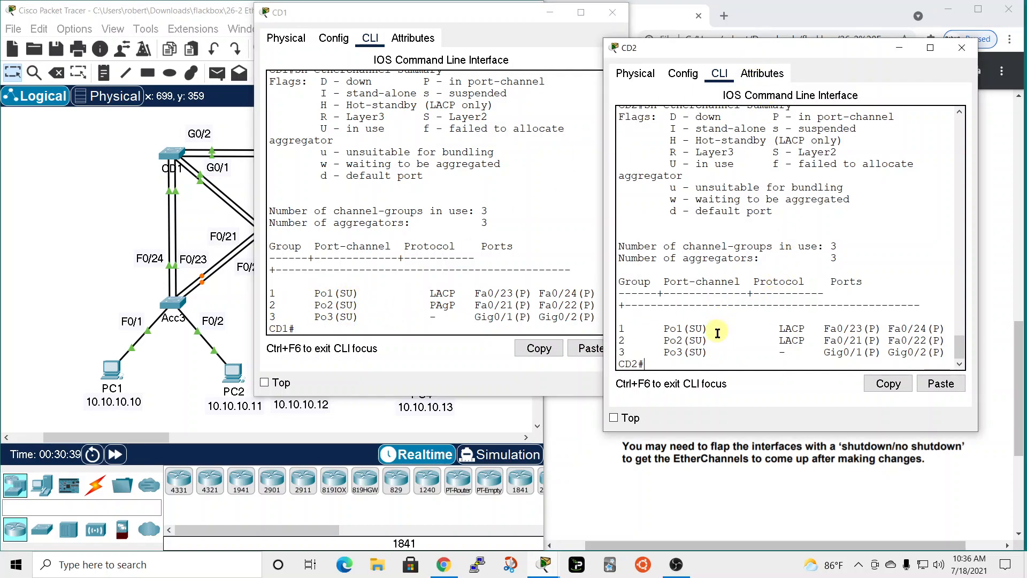
drag(865, 56, 536, 35)
click(567, 25)
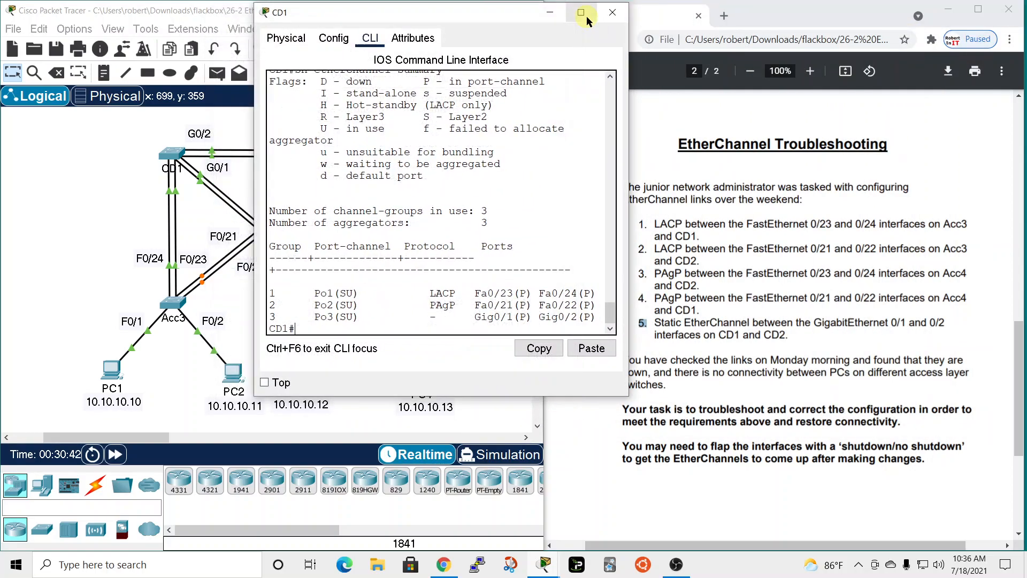
click(612, 12)
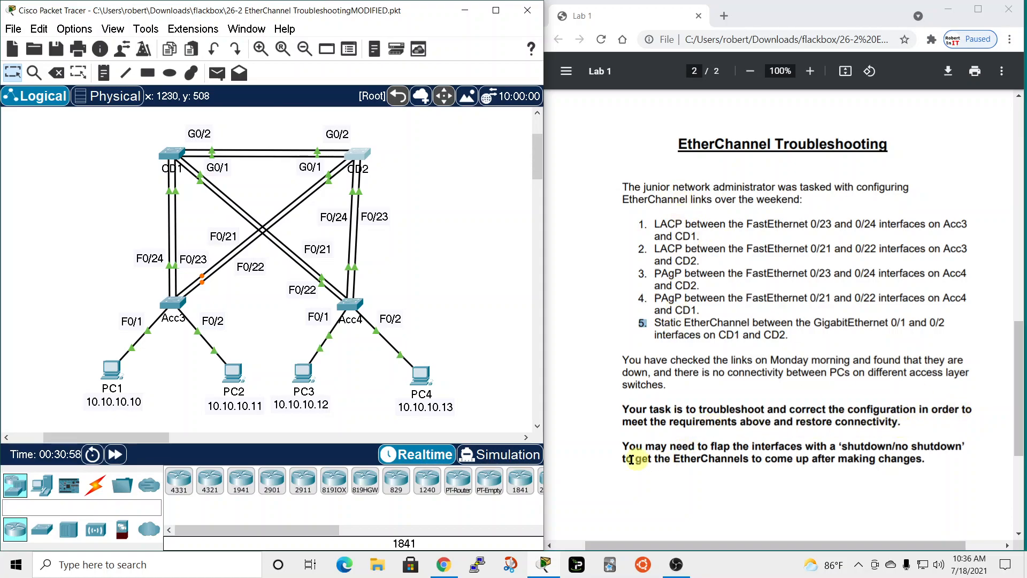
drag(618, 446, 874, 460)
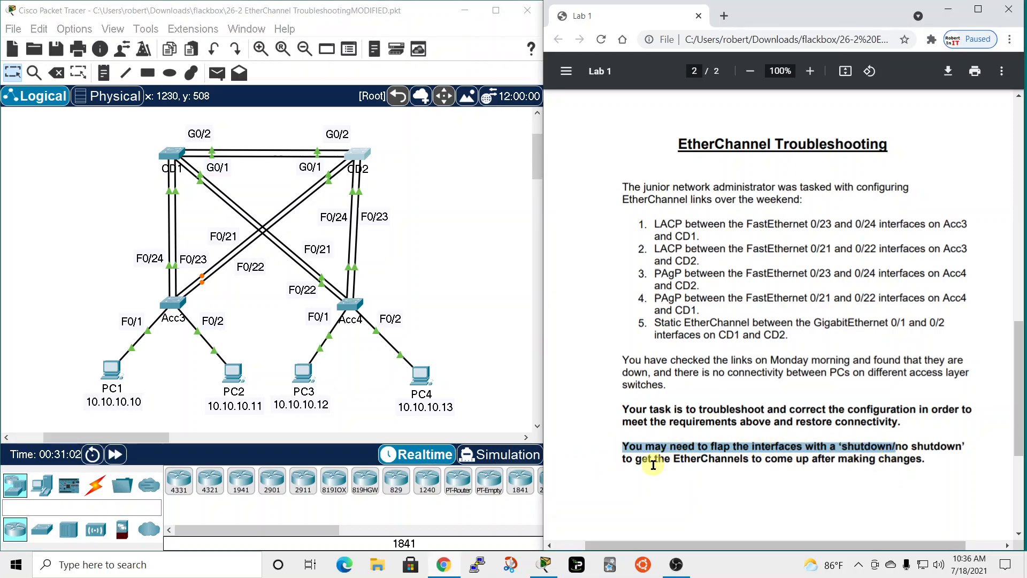
click(615, 452)
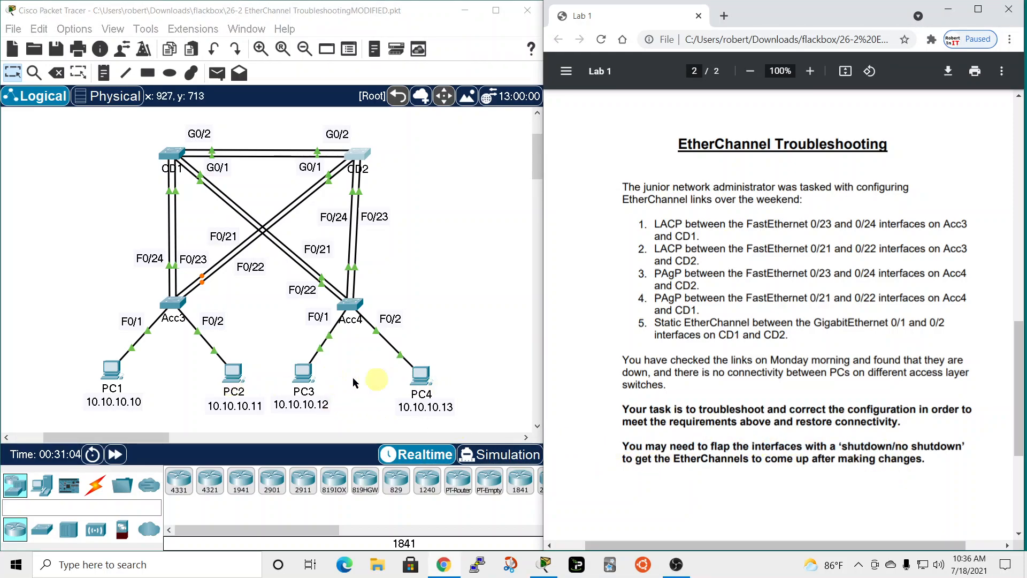
Ping PC1 at 10.10.10.10 from PC3's Command Prompt, then close PC3's window.
click(304, 370)
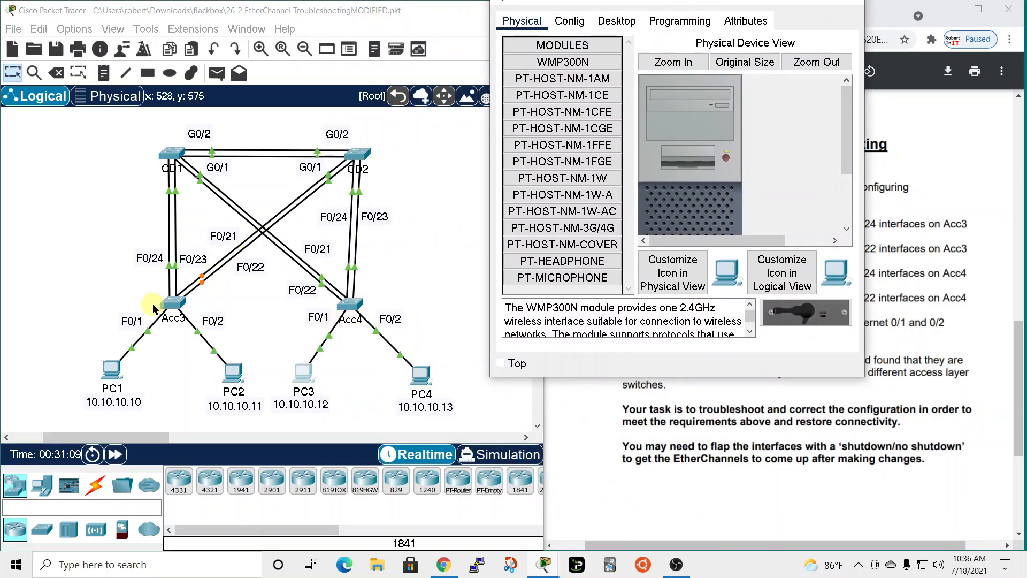
click(616, 20)
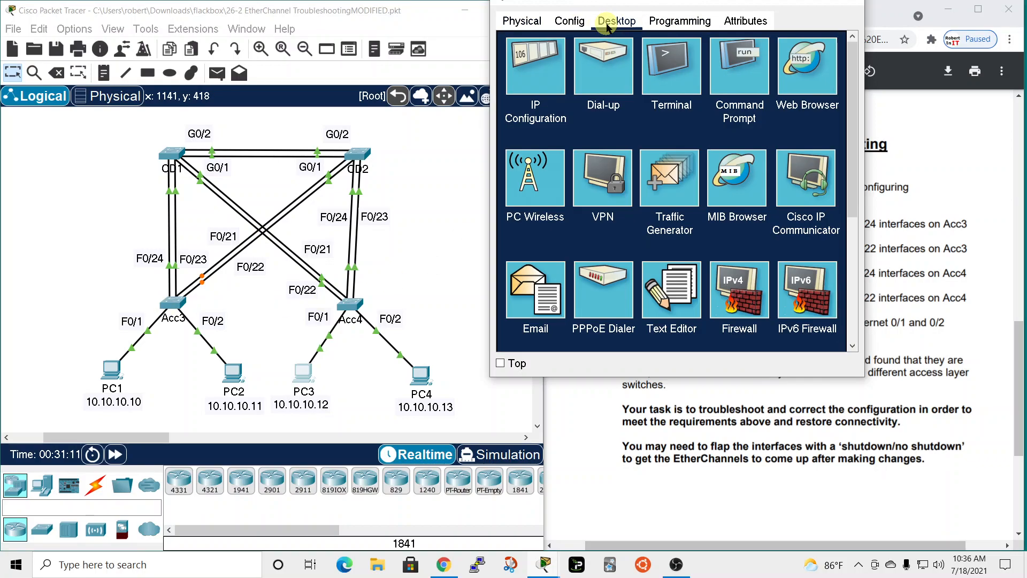
click(720, 86)
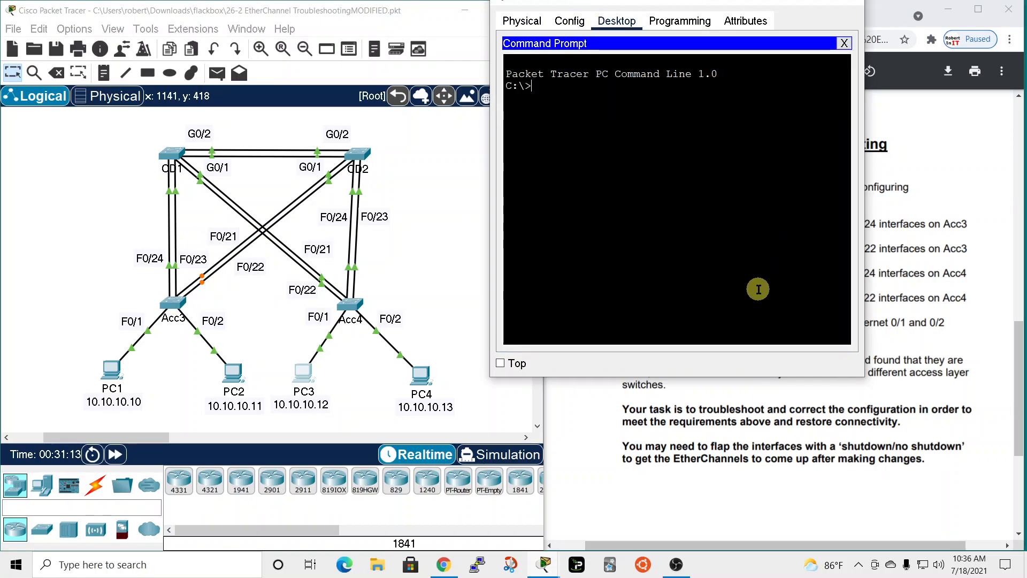
text(ping )
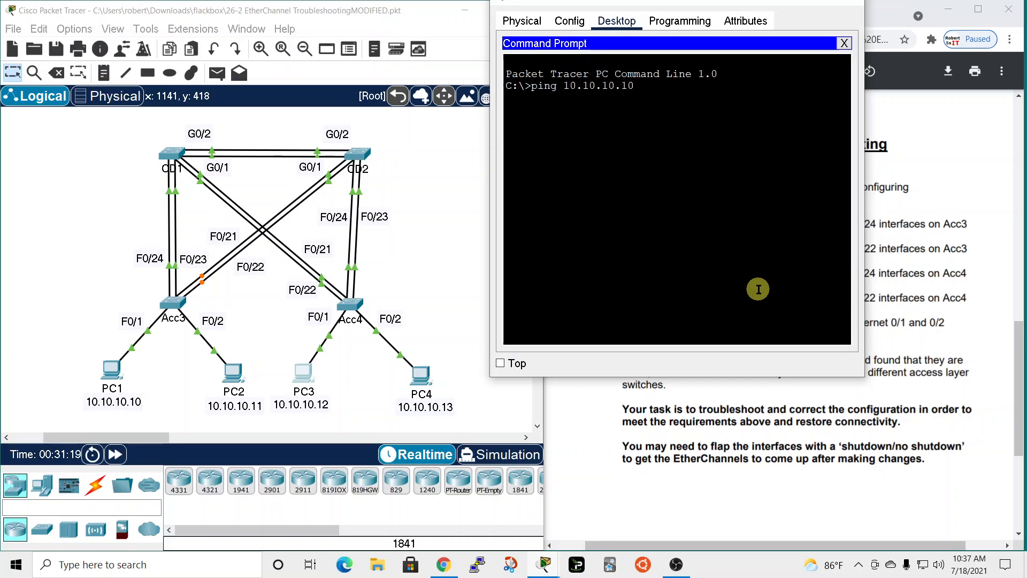
text(10.10.10.10)
key(Return)
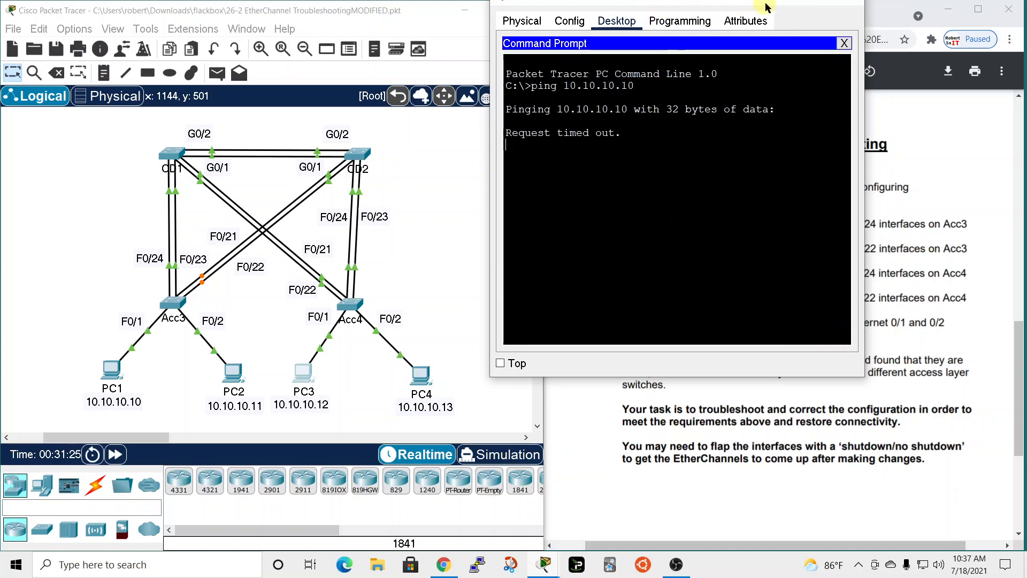
drag(717, 2, 770, 12)
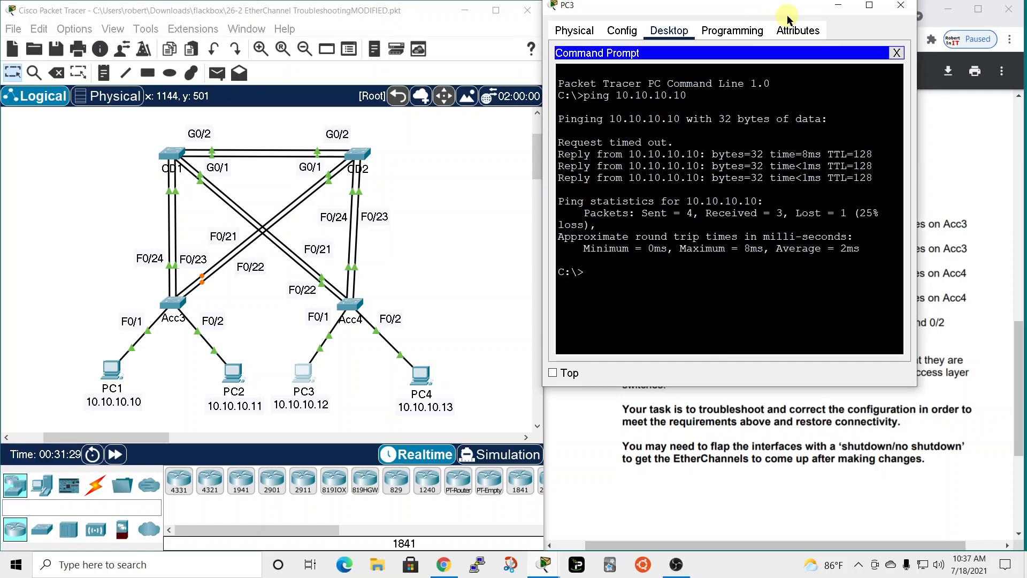
click(901, 5)
Ping PC4 at 10.10.10.13 from PC1's Command Prompt, then close PC1's window.
click(113, 371)
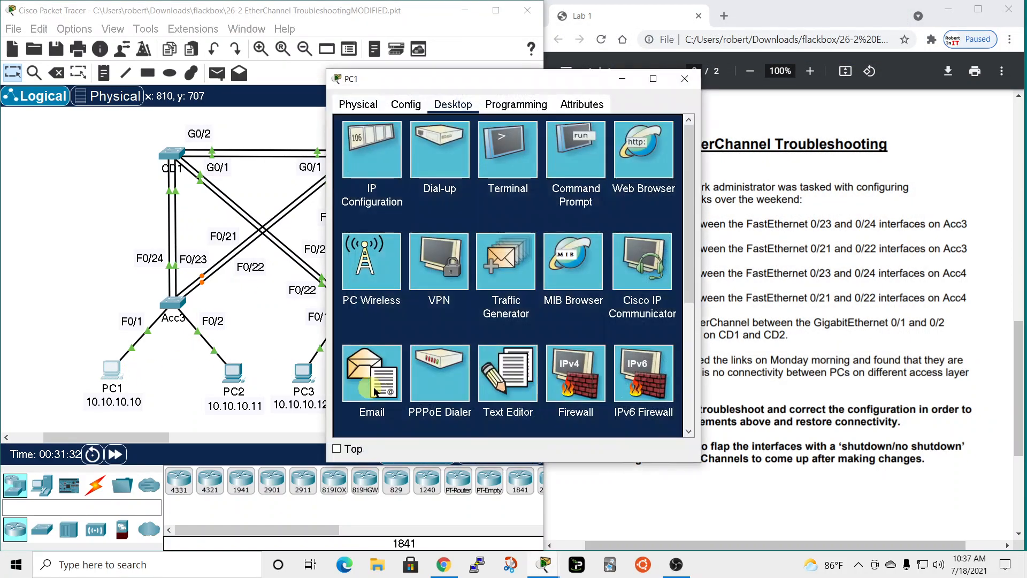
click(578, 160)
drag(589, 79, 790, 1)
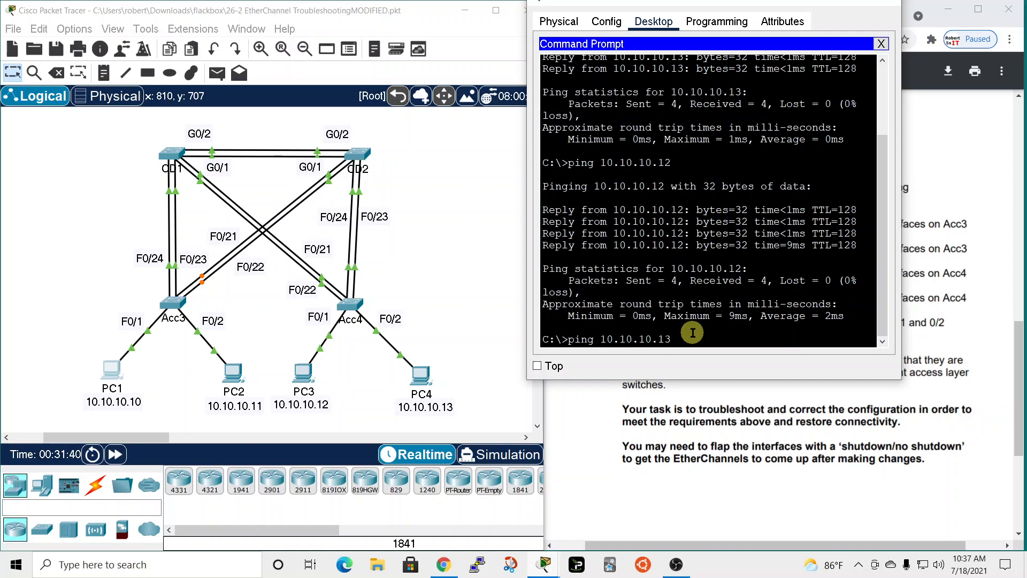
key(Return)
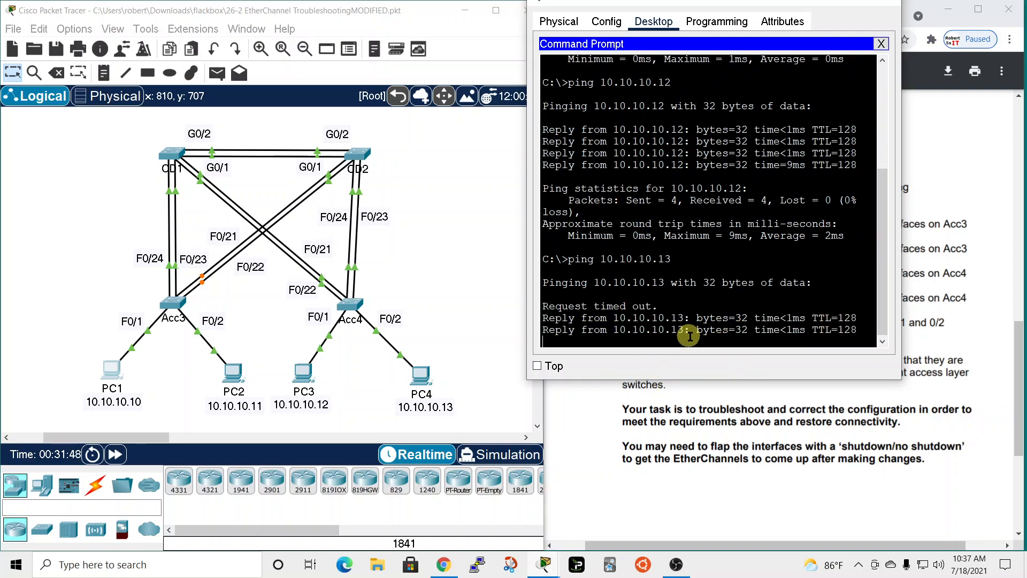
drag(849, 15, 815, 55)
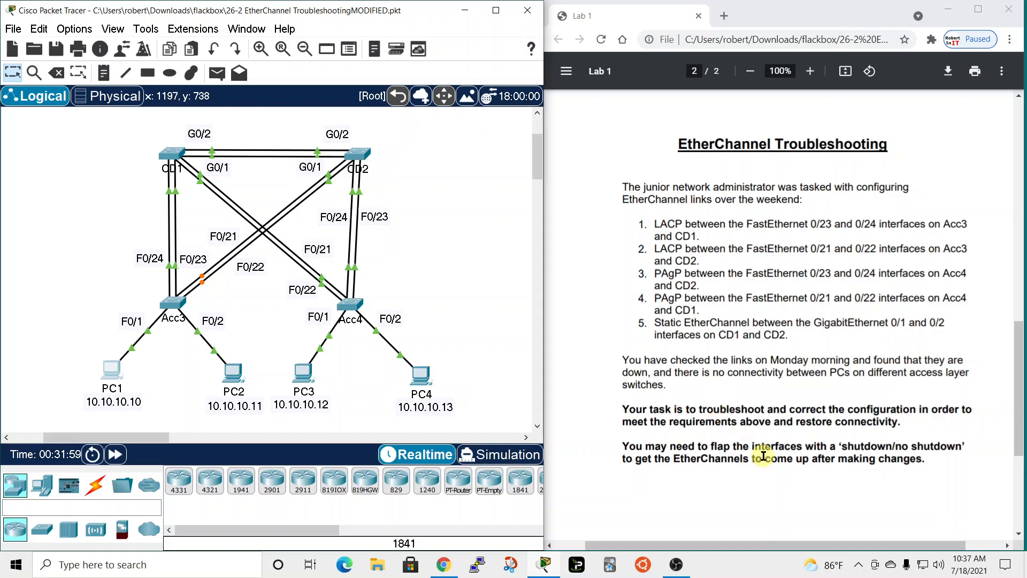
scroll(733, 448, down, 5)
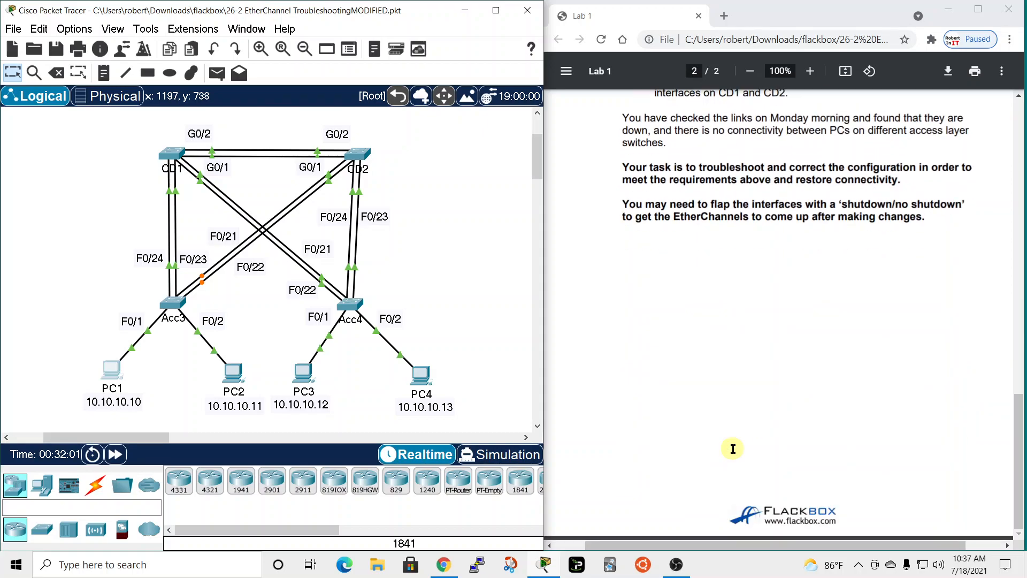
scroll(733, 449, up, 5)
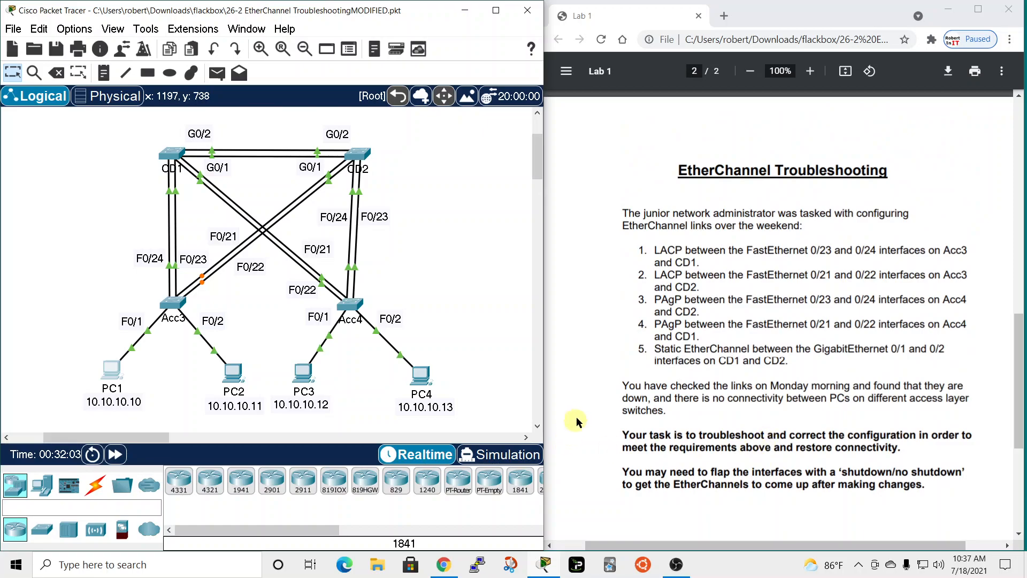